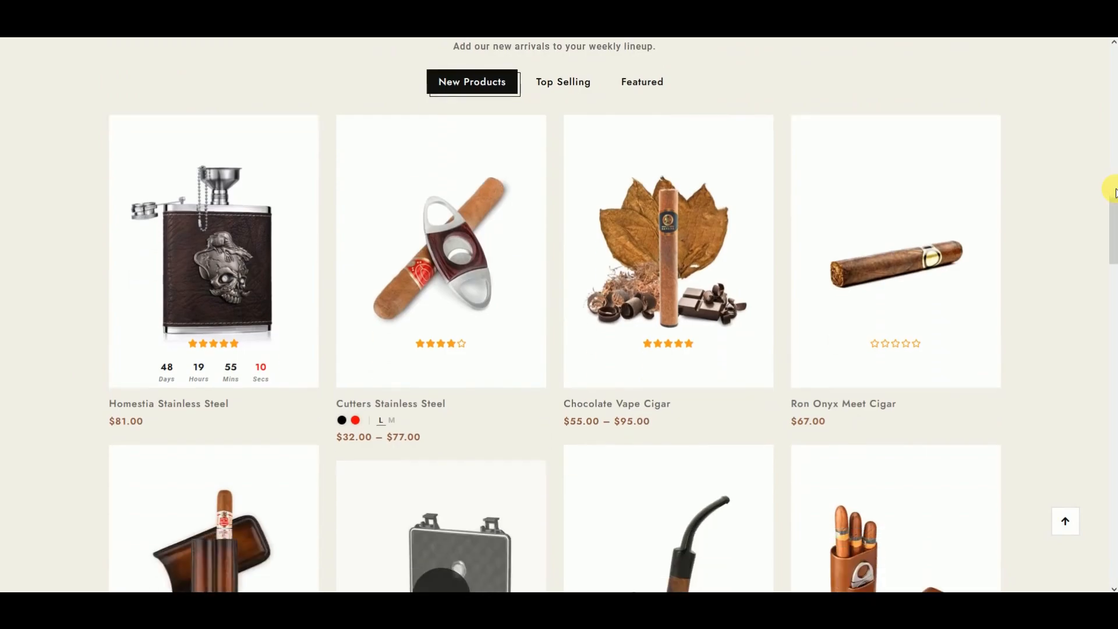
Step: Review the demo storefront's home page from the new products grid through the Special Collection and clearance sale sections
{"action": "scroll", "coordinate": [1115, 192], "scroll_direction": "down", "scroll_amount": 9}
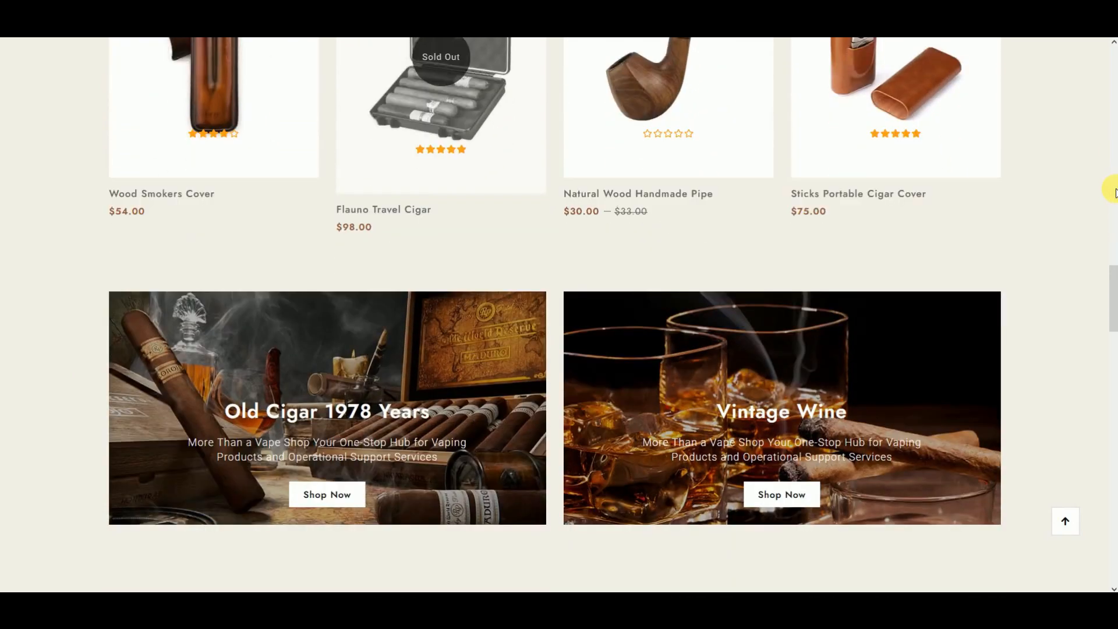
{"action": "scroll", "coordinate": [1115, 192], "scroll_direction": "down", "scroll_amount": 13}
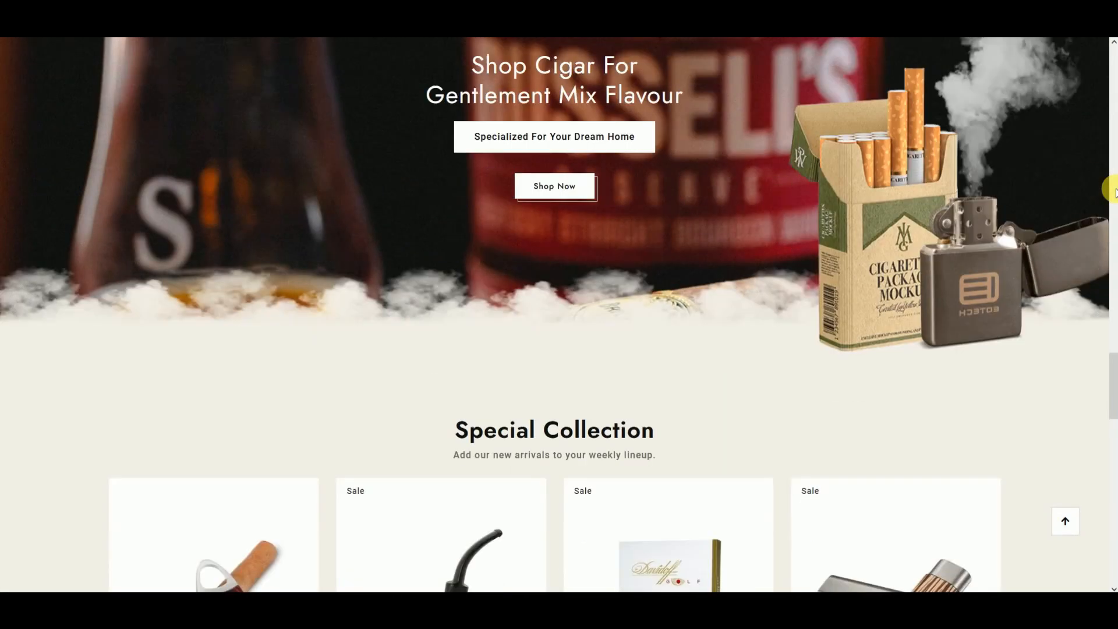
{"action": "scroll", "coordinate": [1115, 193], "scroll_direction": "down", "scroll_amount": 10}
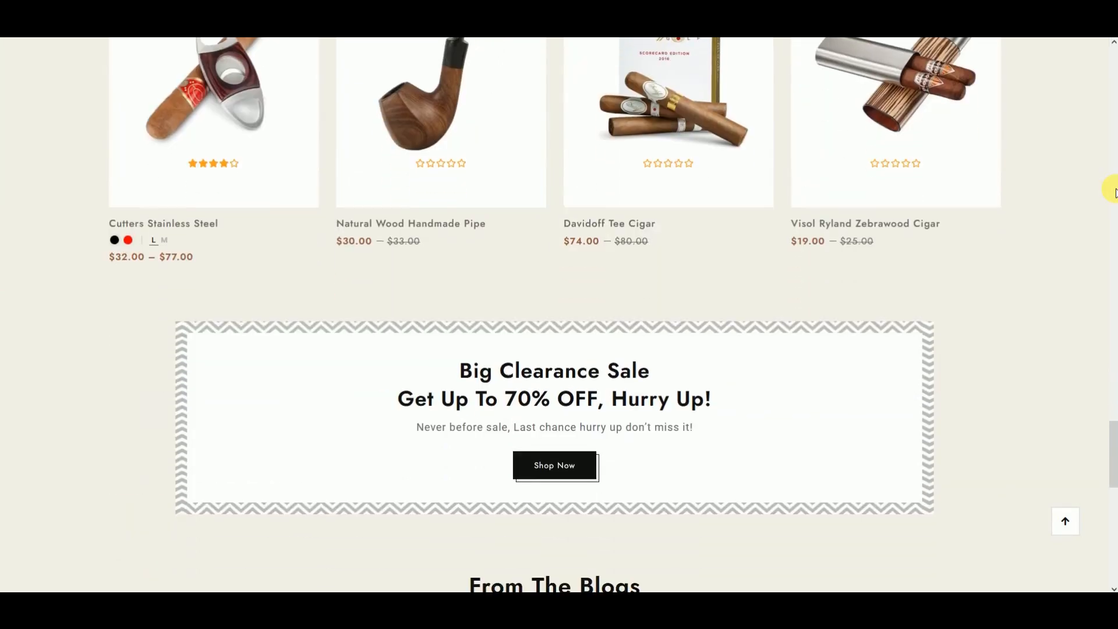
{"action": "scroll", "coordinate": [1115, 192], "scroll_direction": "down", "scroll_amount": 4}
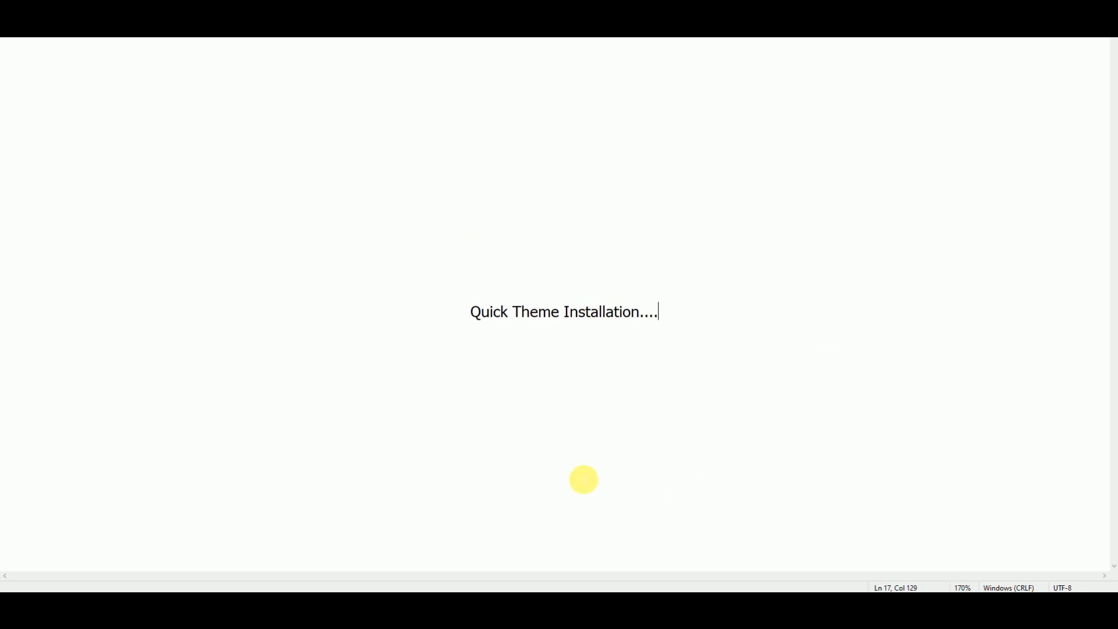
{"action": "left_click", "coordinate": [528, 346]}
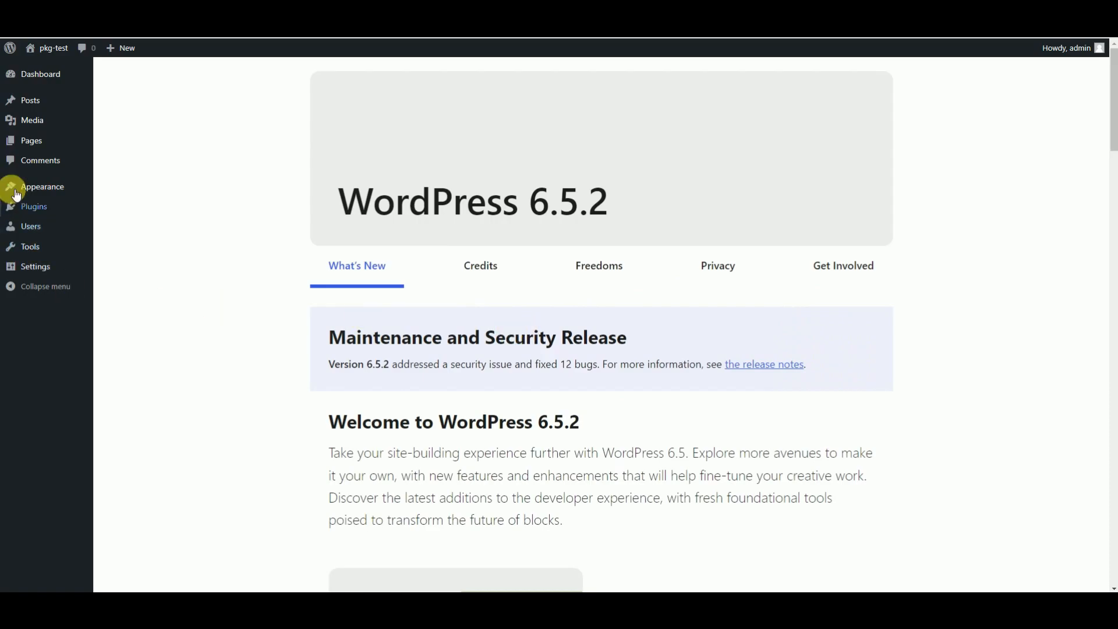
Step: Upload Theme-cigarmist.zip from the WCMTM051_cigarmist folder as a new WordPress theme and install it
{"action": "mouse_move", "coordinate": [16, 195]}
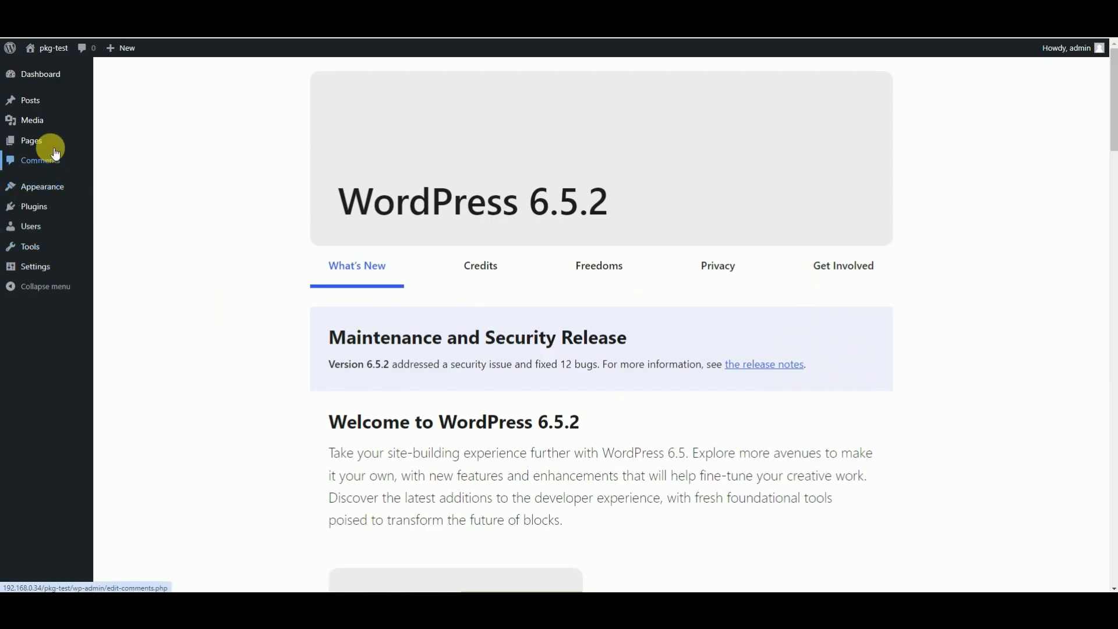
{"action": "mouse_move", "coordinate": [58, 54]}
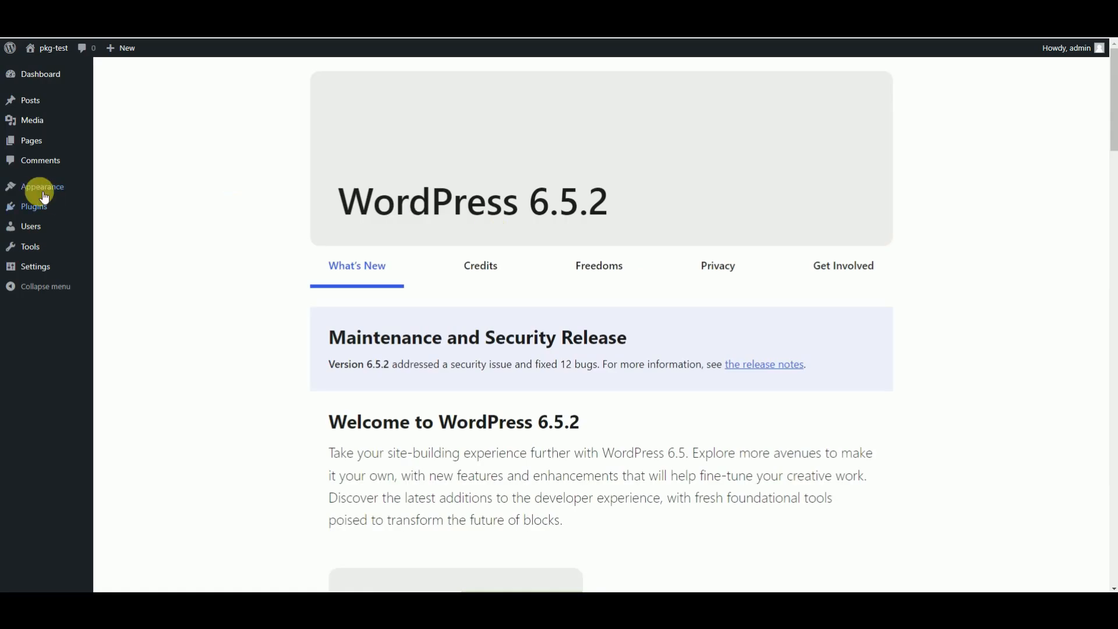
{"action": "mouse_move", "coordinate": [42, 187]}
{"action": "left_click", "coordinate": [120, 195]}
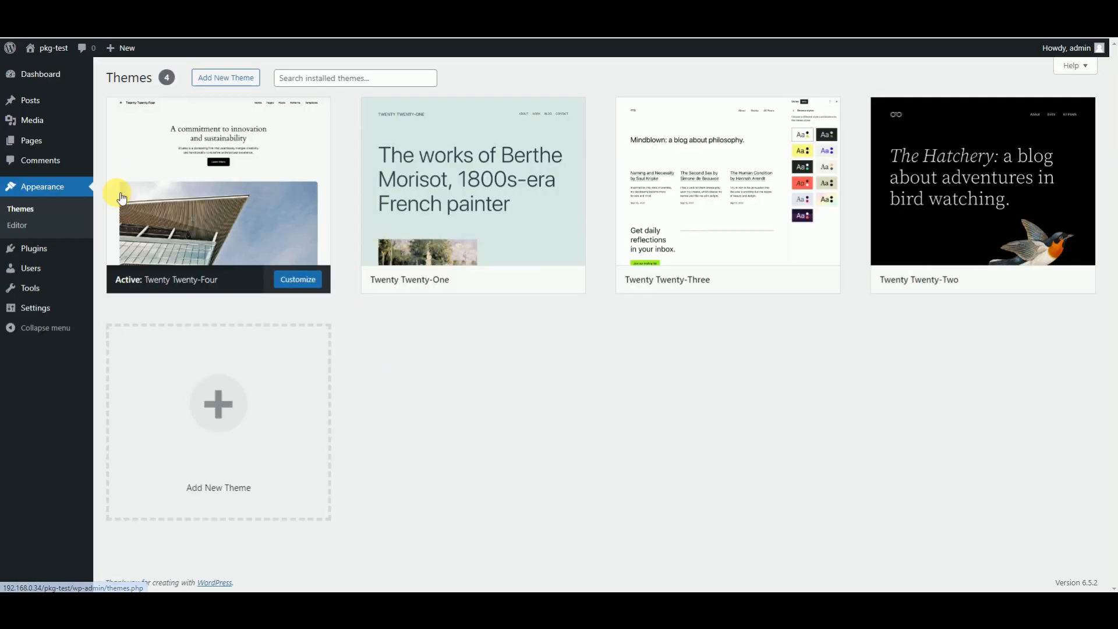
{"action": "left_click", "coordinate": [231, 78]}
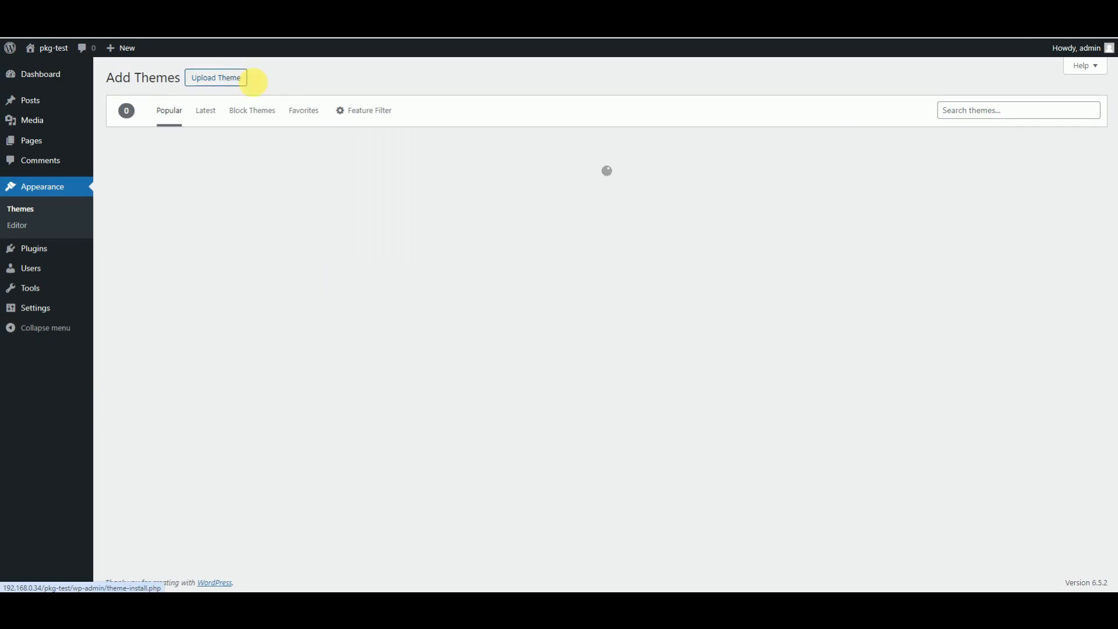
{"action": "left_click", "coordinate": [231, 85]}
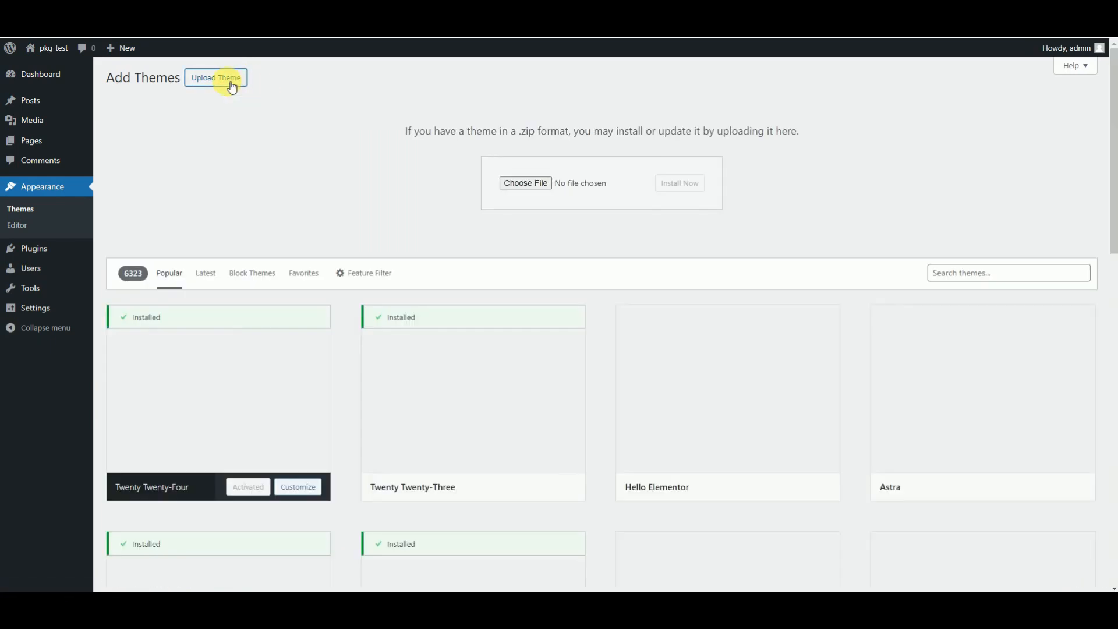
{"action": "left_click", "coordinate": [515, 184]}
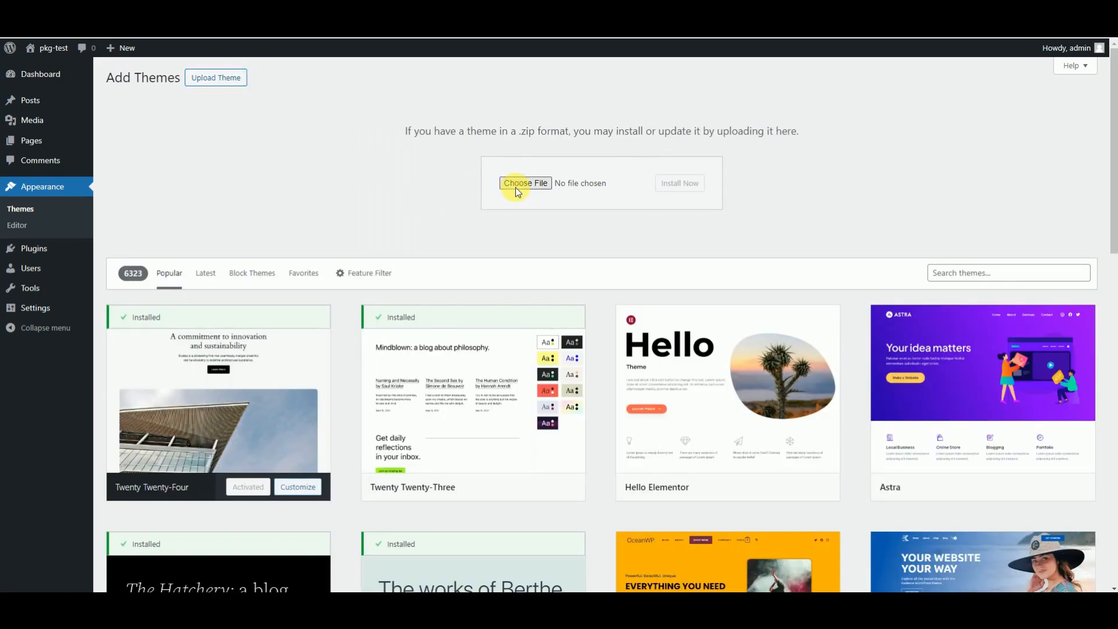
{"action": "left_click", "coordinate": [291, 174]}
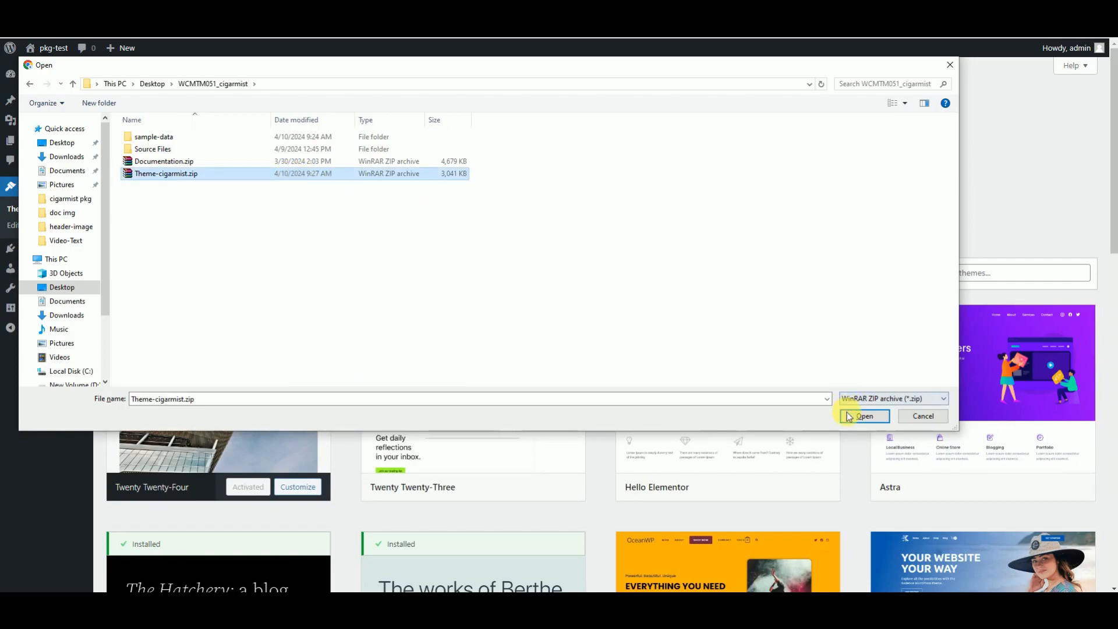
{"action": "left_click", "coordinate": [864, 415]}
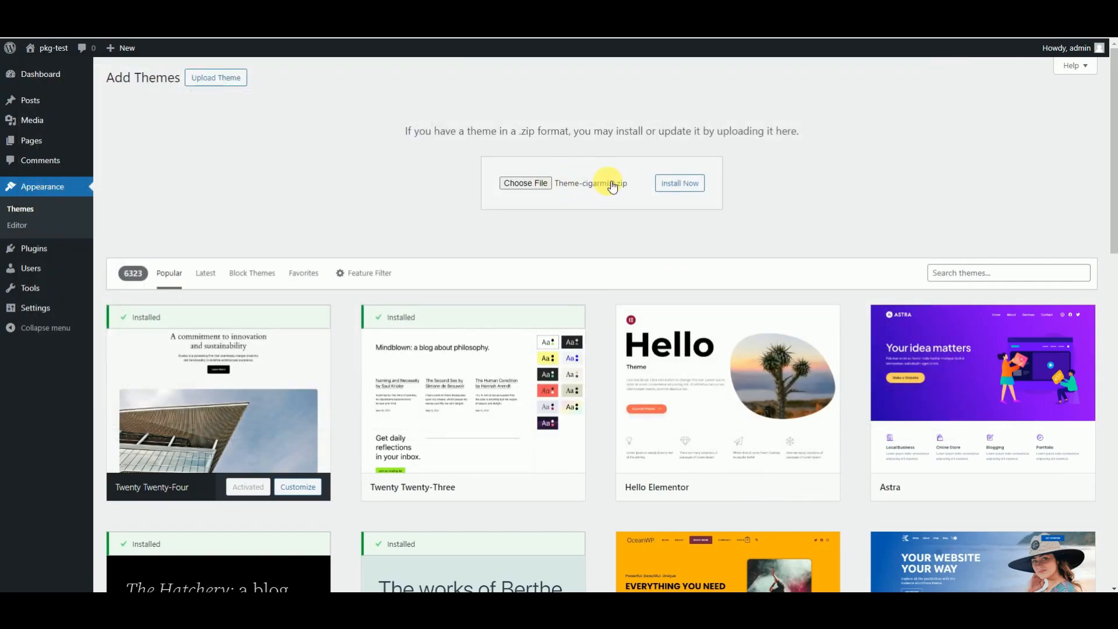
{"action": "left_click", "coordinate": [659, 184]}
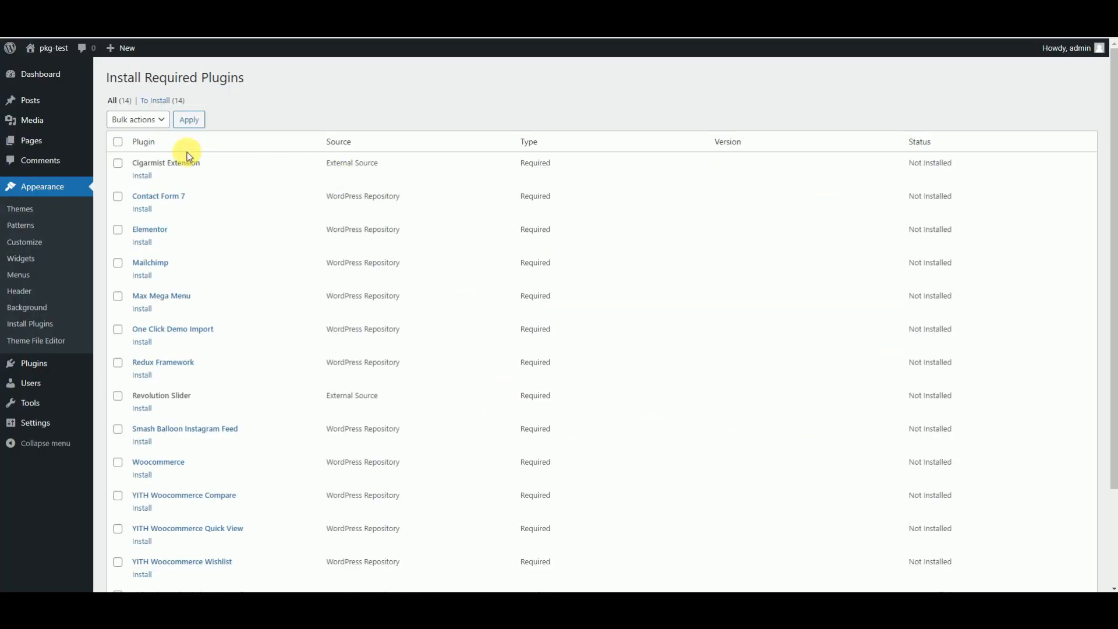
Step: Install all the plugins listed as required by the theme with the Install bulk action
{"action": "left_click", "coordinate": [145, 121]}
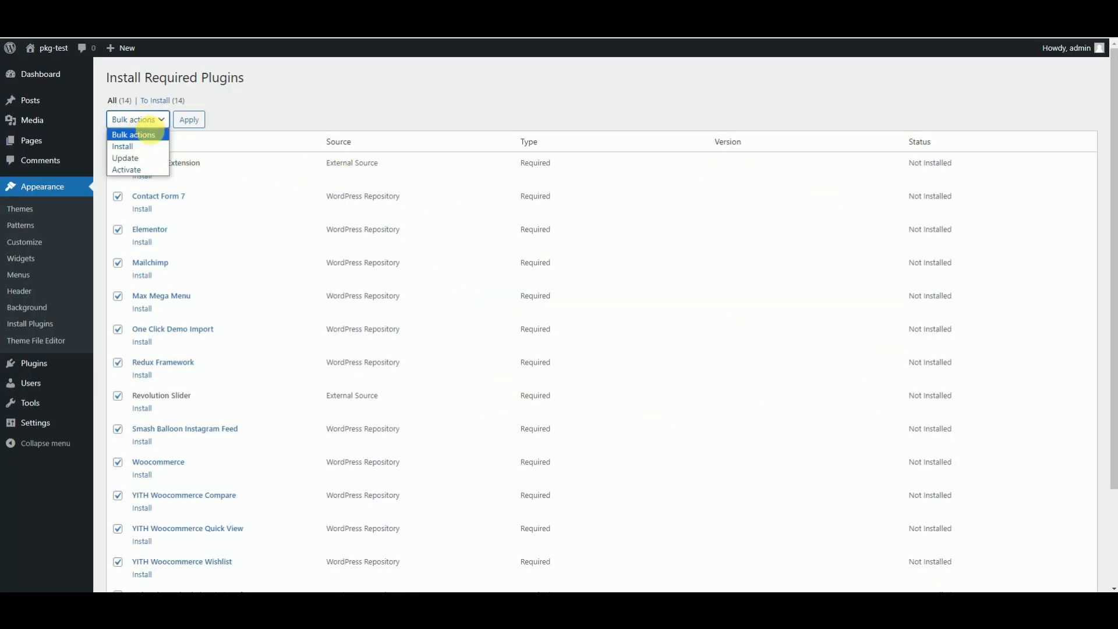
{"action": "left_click", "coordinate": [145, 145]}
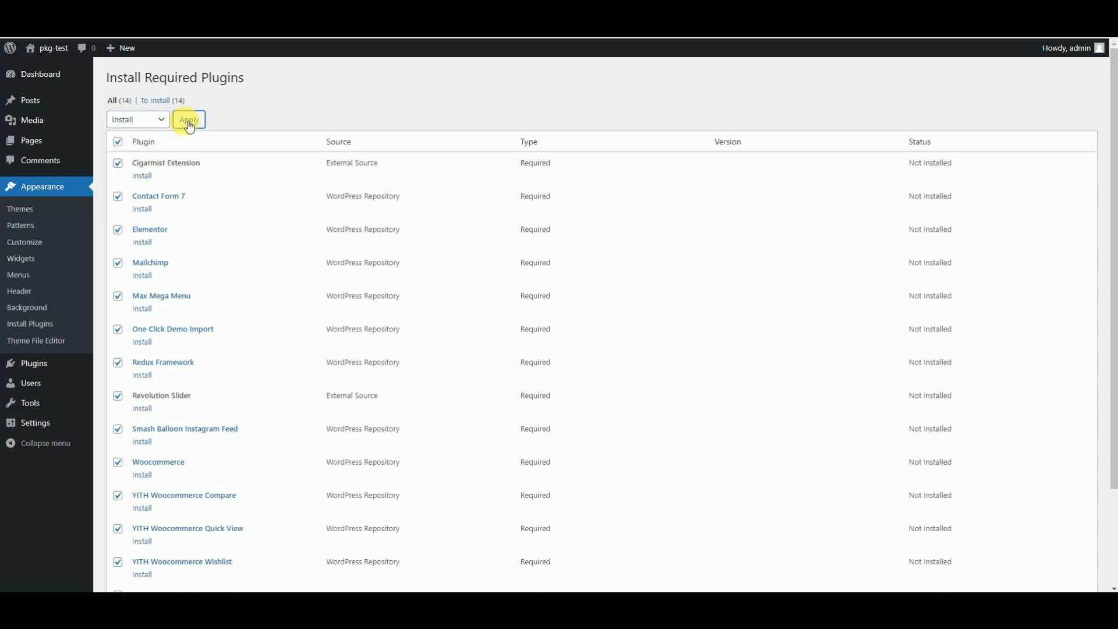
{"action": "left_click", "coordinate": [189, 122]}
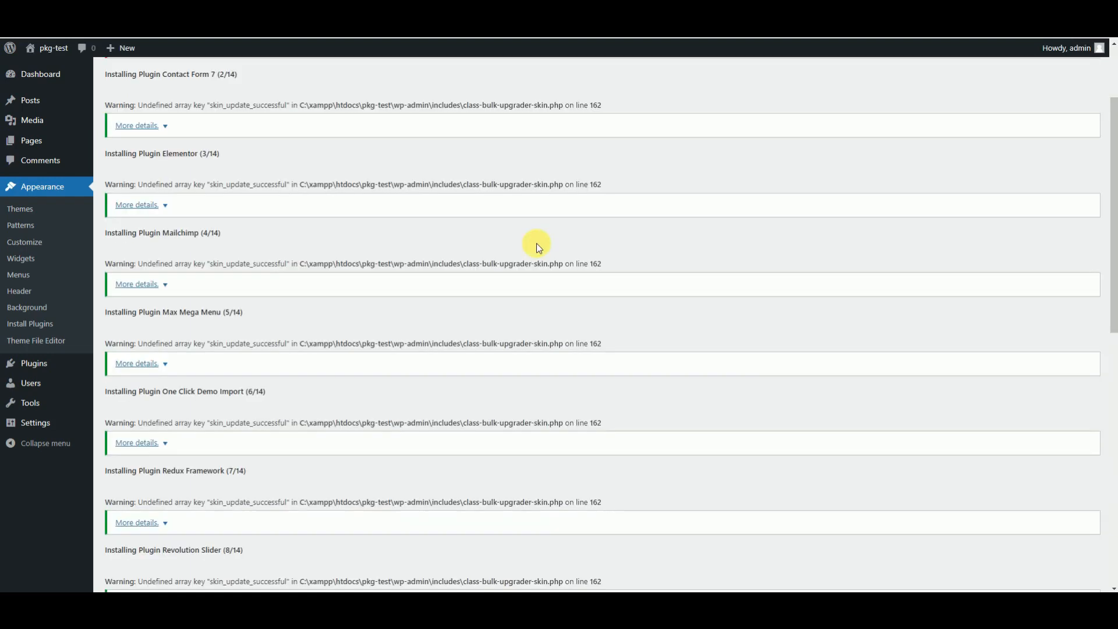
Step: Return to the required plugins installer and activate all the listed plugins with the Activate bulk action
{"action": "scroll", "coordinate": [536, 243], "scroll_direction": "down", "scroll_amount": 4}
{"action": "scroll", "coordinate": [537, 242], "scroll_direction": "down", "scroll_amount": 5}
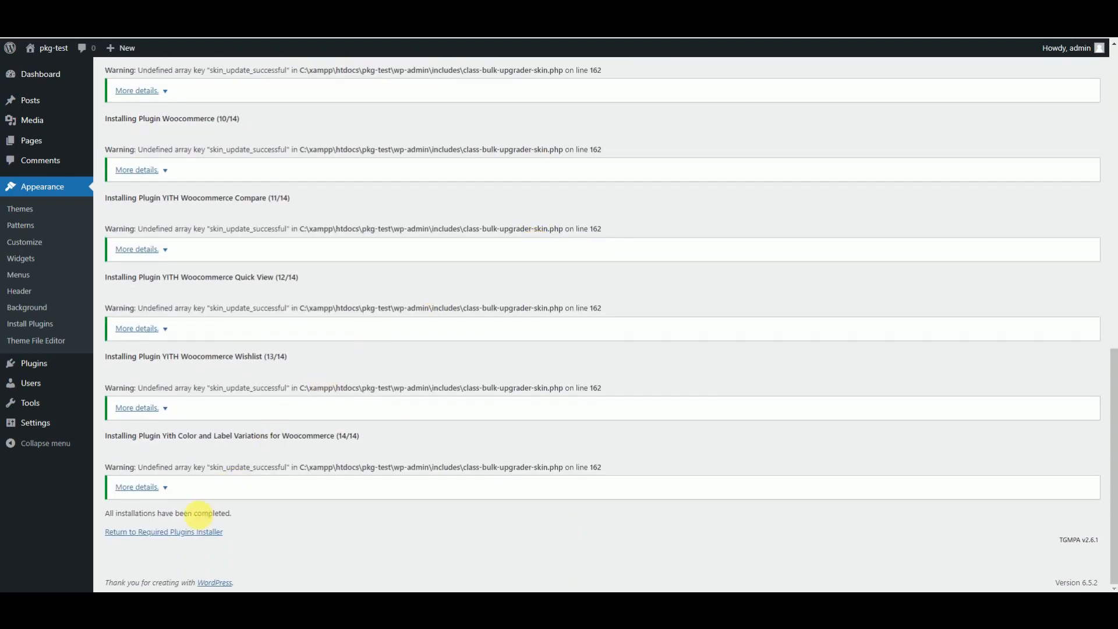
{"action": "left_click", "coordinate": [192, 531]}
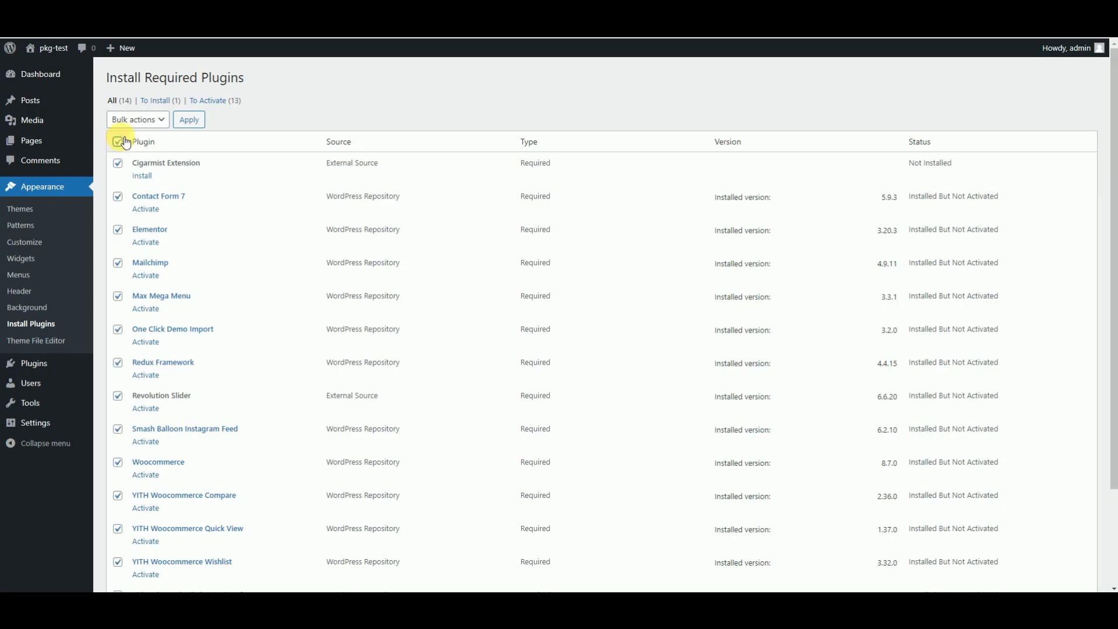
{"action": "left_click", "coordinate": [141, 119]}
{"action": "left_click", "coordinate": [134, 168]}
{"action": "left_click", "coordinate": [192, 120]}
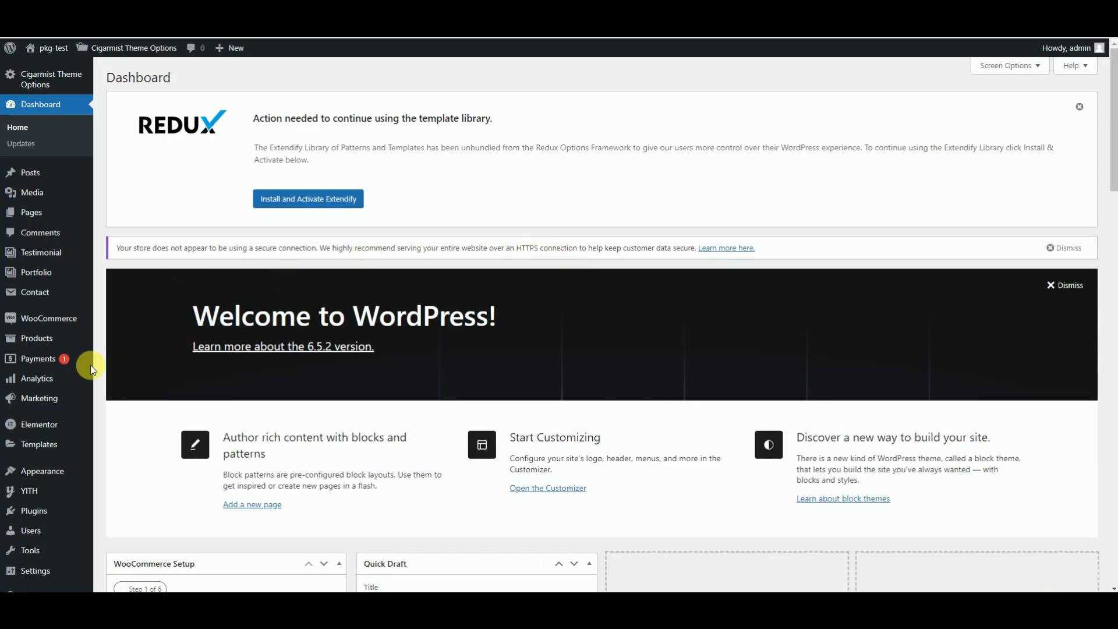
Step: Import the Cigarmist Demo 1 data without adding the recommended WPForms, All in One SEO or MonsterInsights plugins
{"action": "mouse_move", "coordinate": [26, 469]}
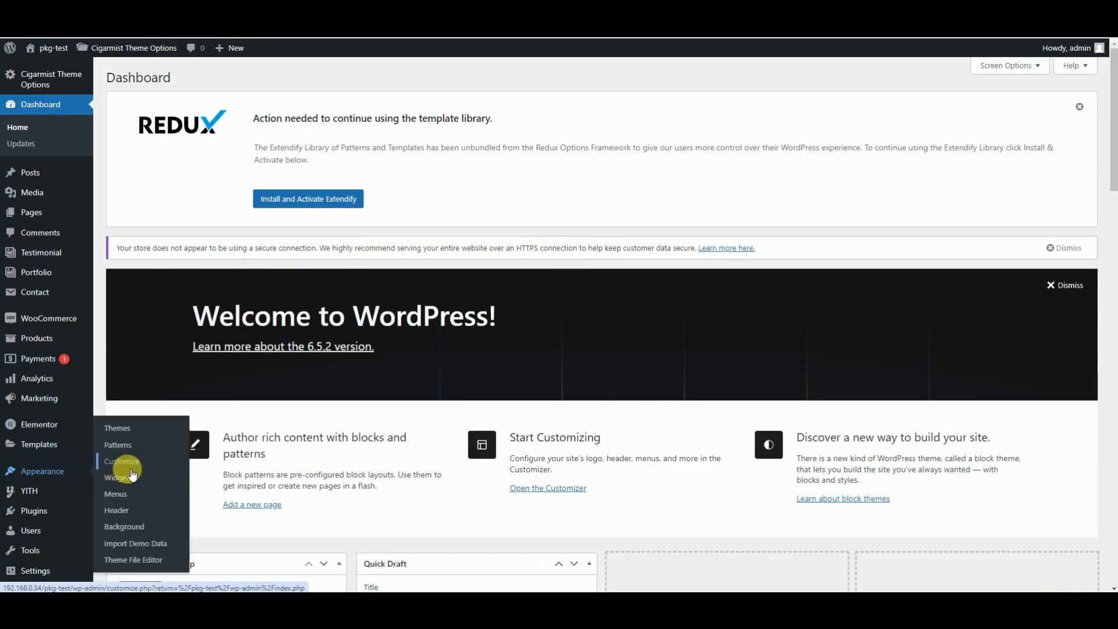
{"action": "left_click", "coordinate": [146, 546]}
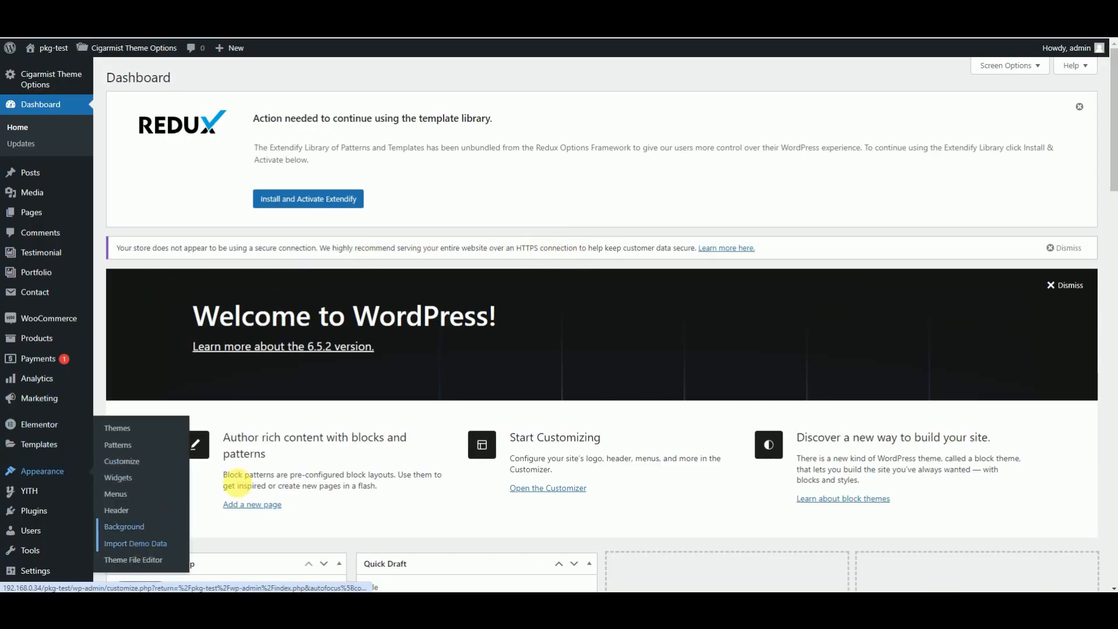
{"action": "scroll", "coordinate": [370, 346], "scroll_direction": "down", "scroll_amount": 4}
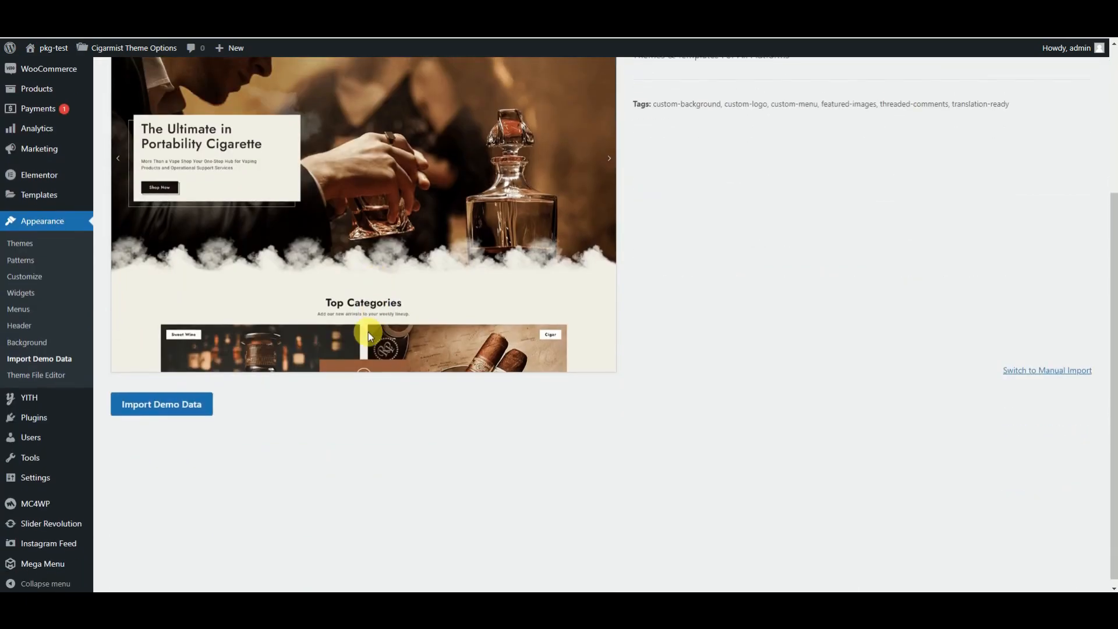
{"action": "left_click", "coordinate": [165, 398]}
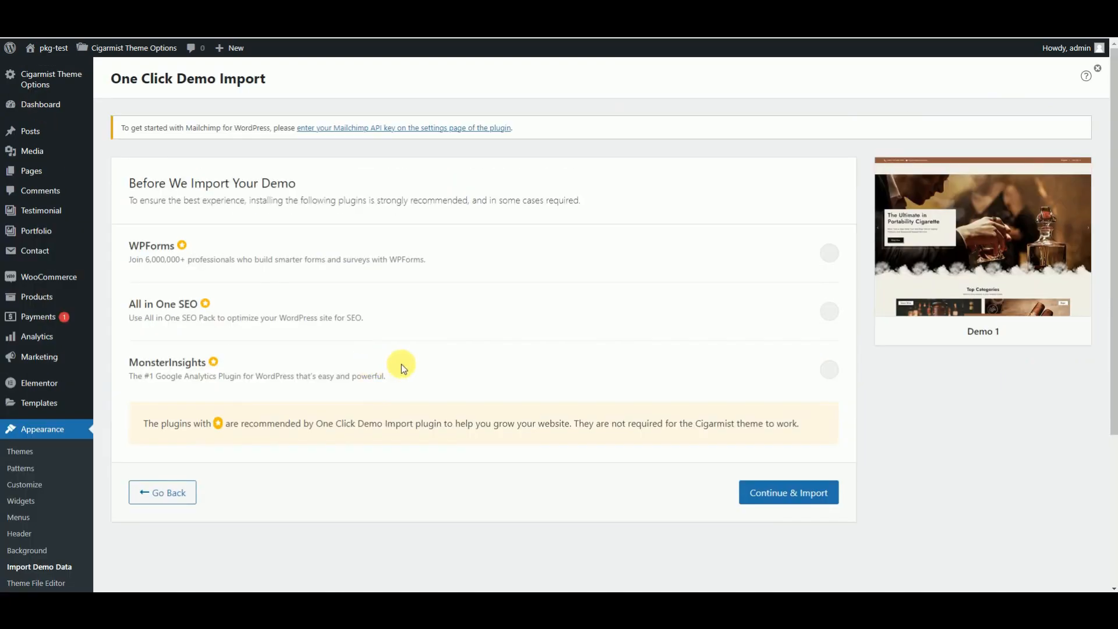
{"action": "left_click", "coordinate": [786, 492]}
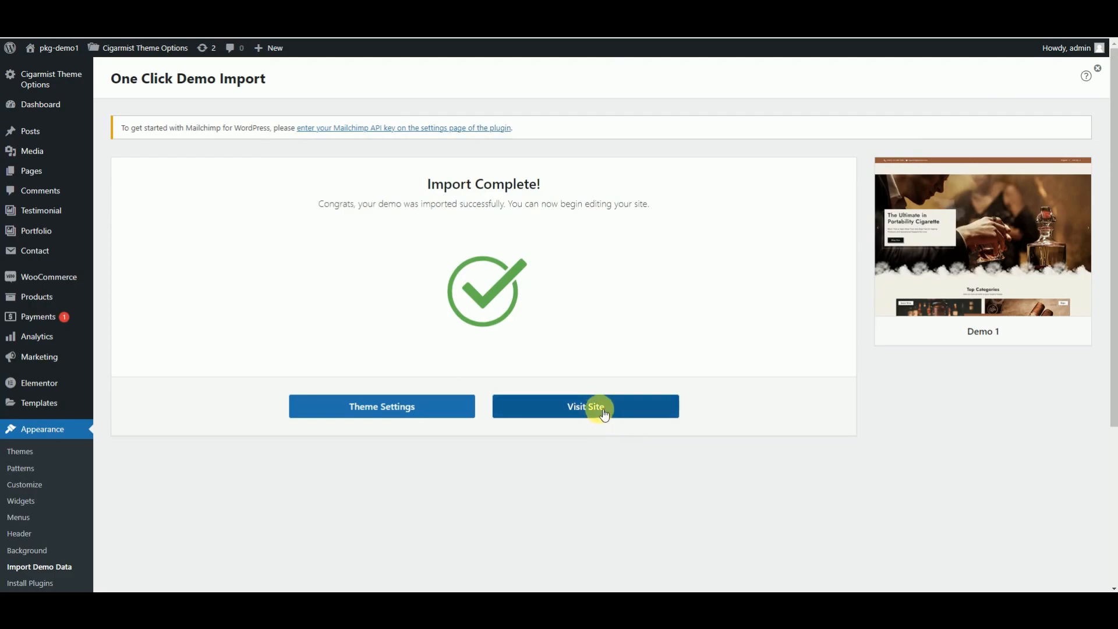
Step: Visit the imported site and examine its home page from the hero slider down to the clearance sale banner
{"action": "left_click", "coordinate": [602, 413]}
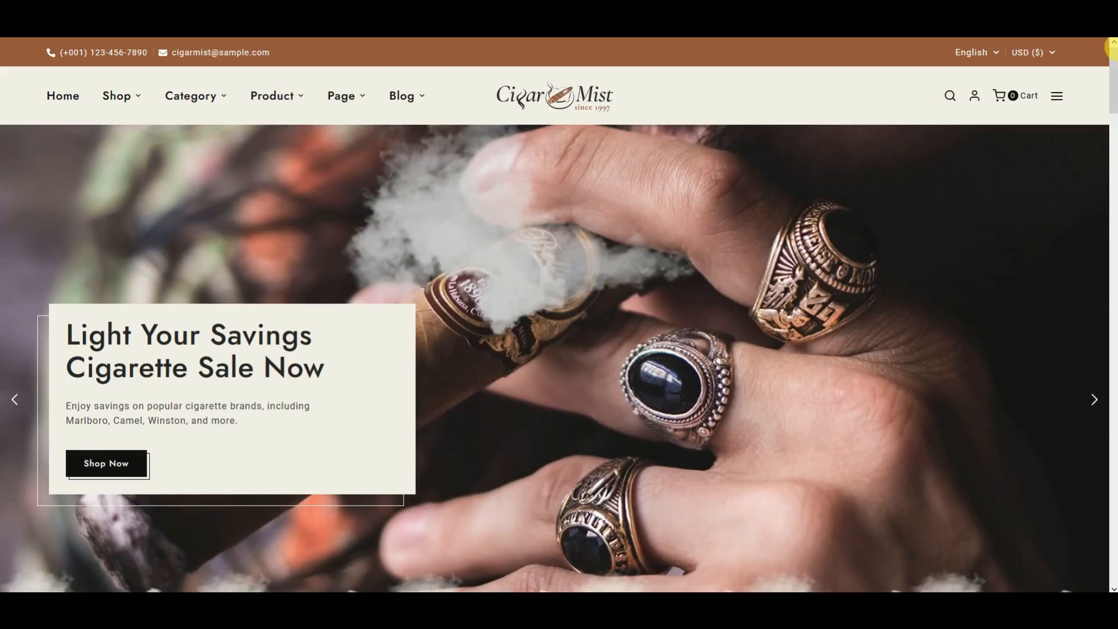
{"action": "scroll", "coordinate": [1106, 143], "scroll_direction": "down", "scroll_amount": 10}
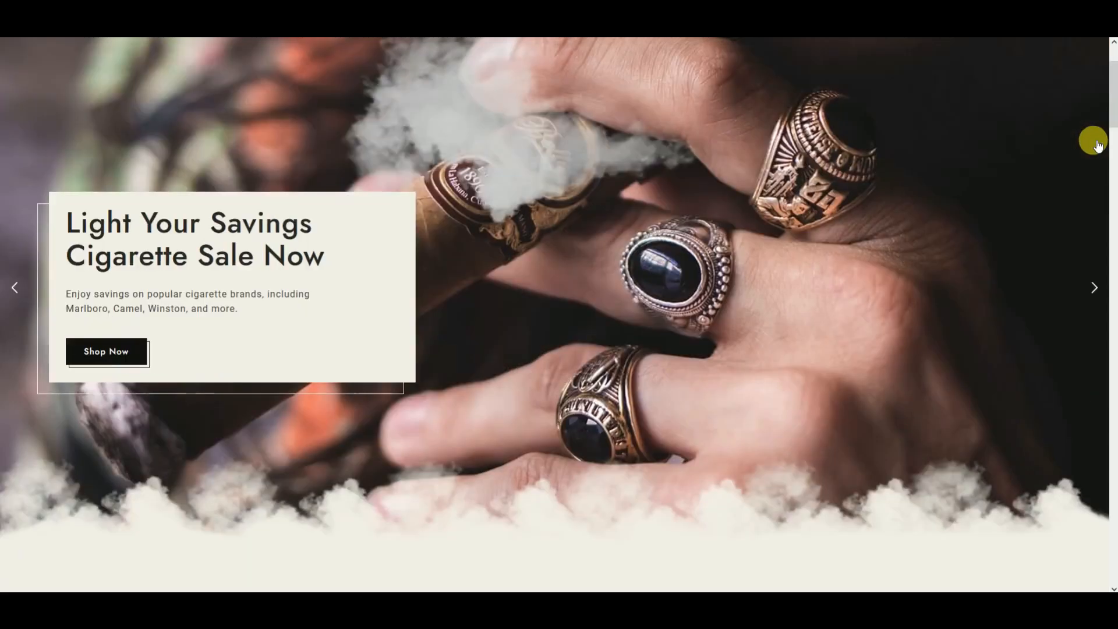
{"action": "scroll", "coordinate": [1108, 146], "scroll_direction": "down", "scroll_amount": 8}
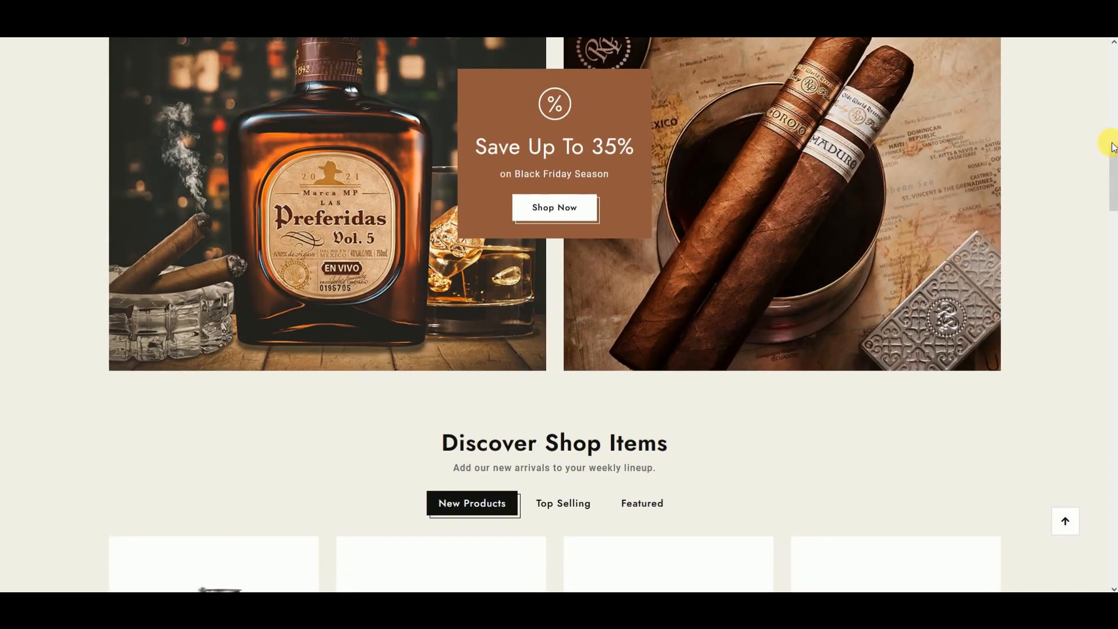
{"action": "scroll", "coordinate": [1112, 145], "scroll_direction": "down", "scroll_amount": 10}
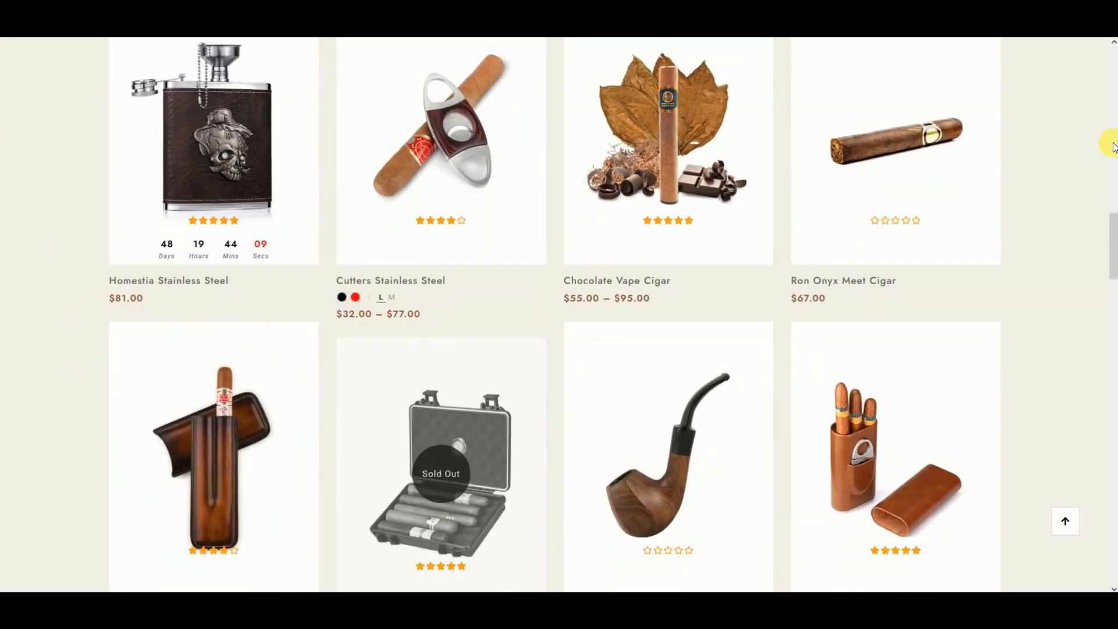
{"action": "scroll", "coordinate": [1112, 145], "scroll_direction": "down", "scroll_amount": 10}
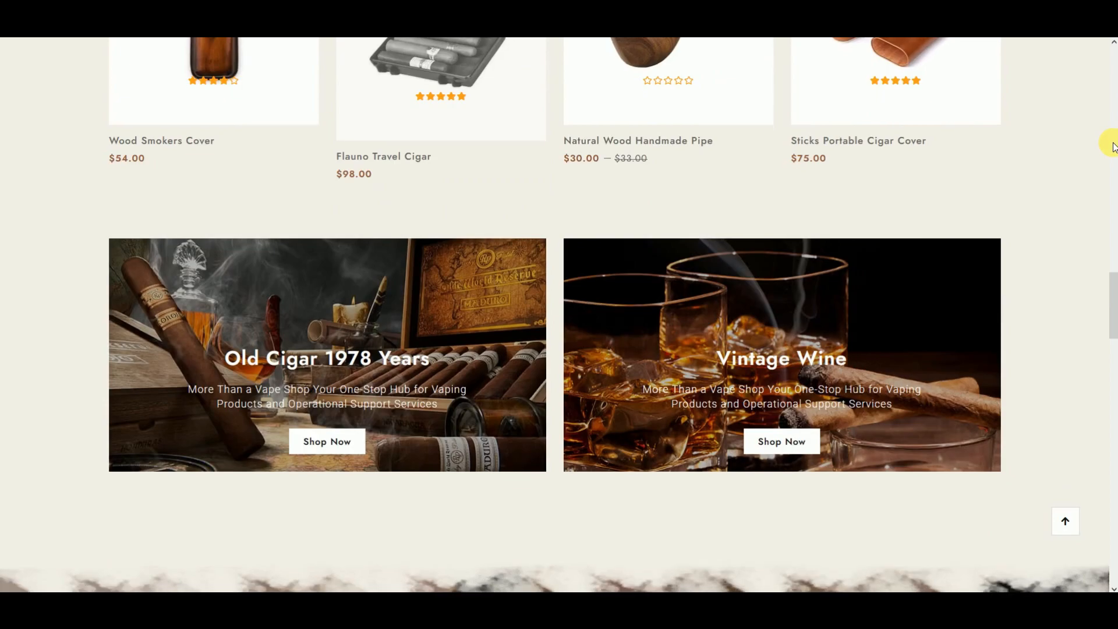
{"action": "scroll", "coordinate": [1112, 146], "scroll_direction": "down", "scroll_amount": 8}
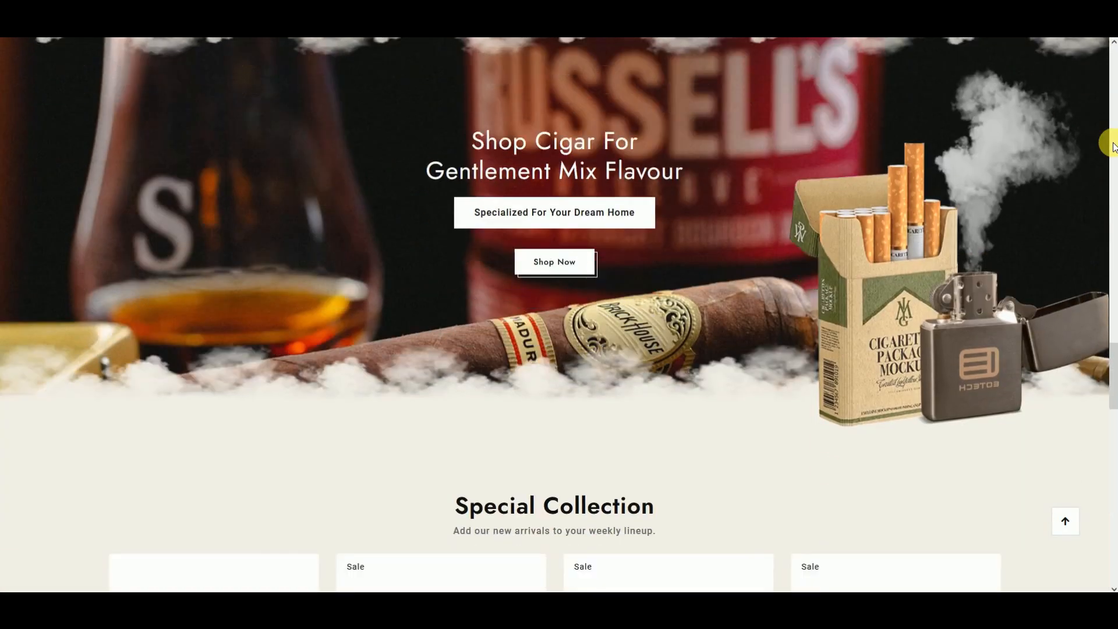
{"action": "scroll", "coordinate": [1112, 146], "scroll_direction": "down", "scroll_amount": 7}
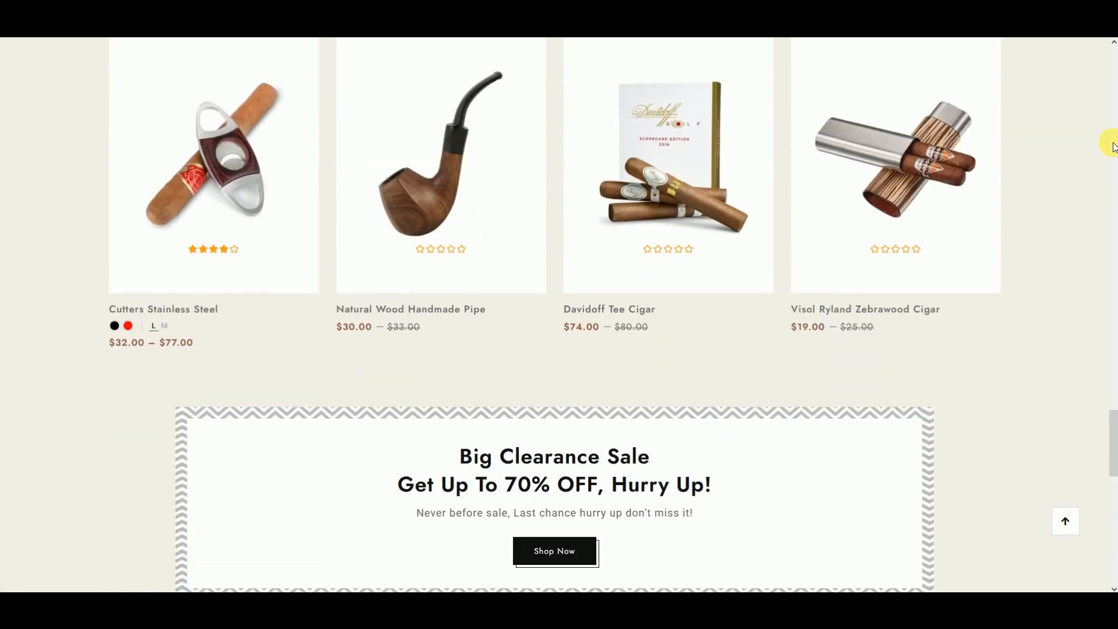
{"action": "scroll", "coordinate": [1112, 145], "scroll_direction": "down", "scroll_amount": 6}
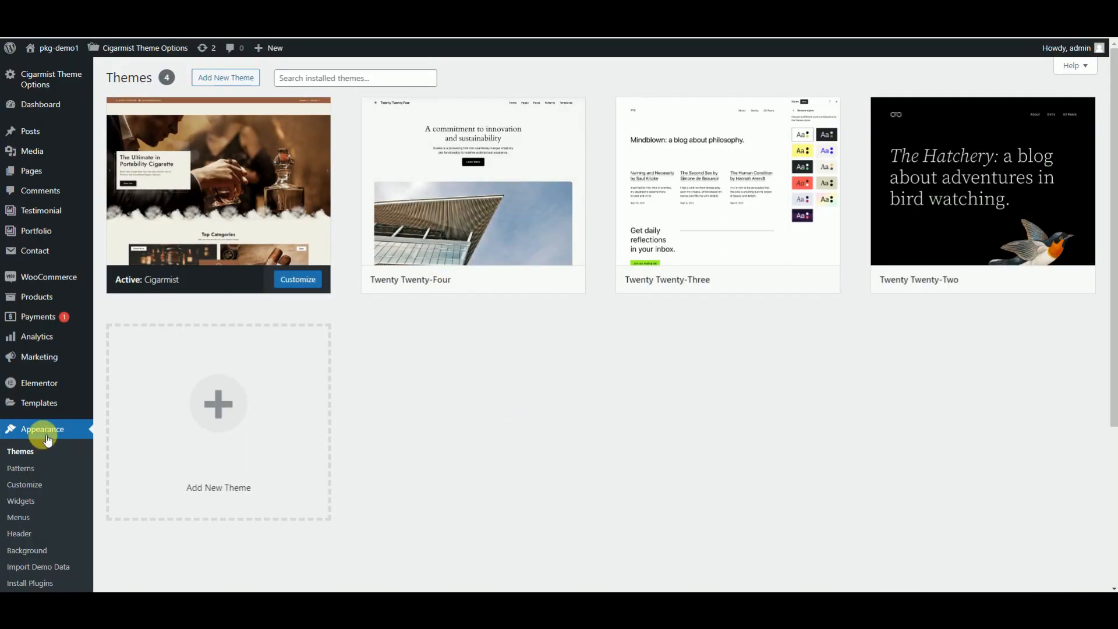
Step: Install the child theme from cigarmist-child.zip in the Source Files folder and activate it
{"action": "left_click", "coordinate": [248, 79]}
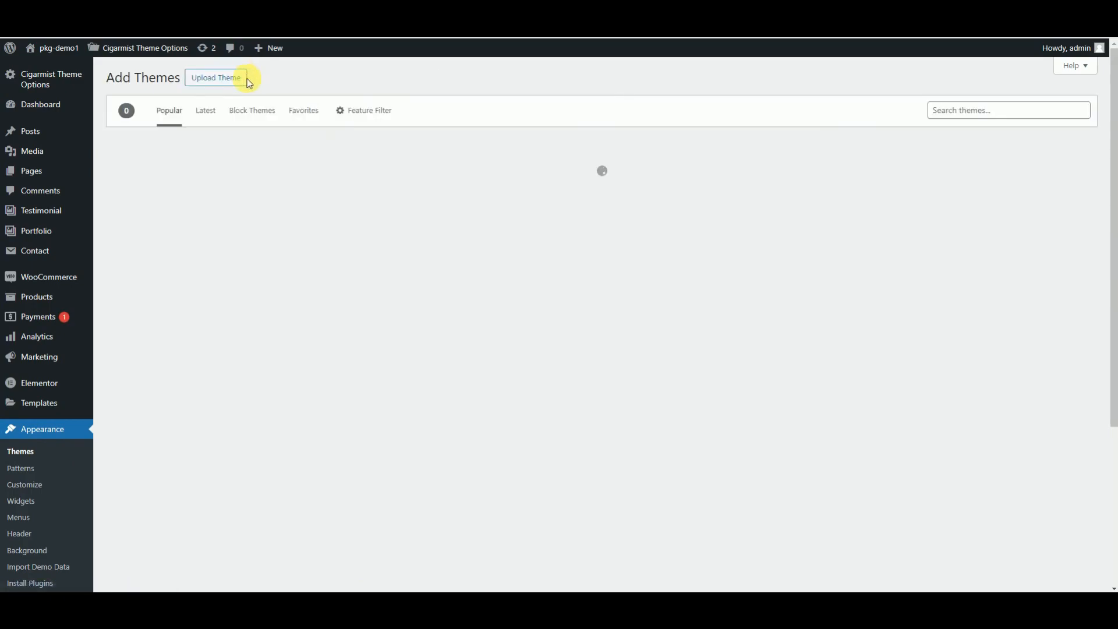
{"action": "left_click", "coordinate": [232, 83]}
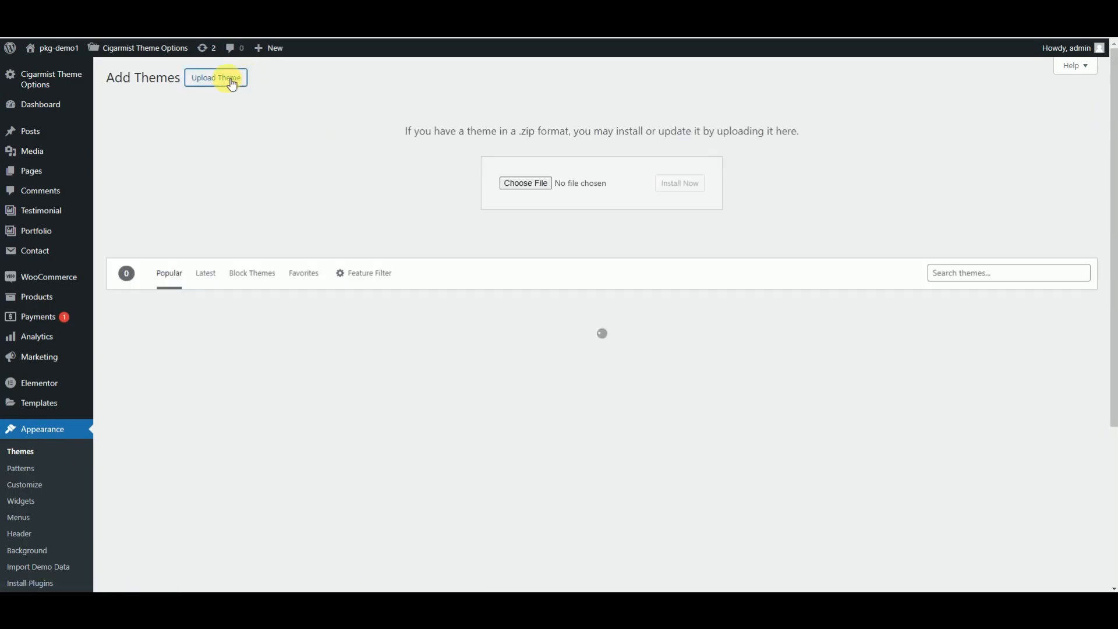
{"action": "left_click", "coordinate": [518, 186]}
{"action": "left_click", "coordinate": [166, 150]}
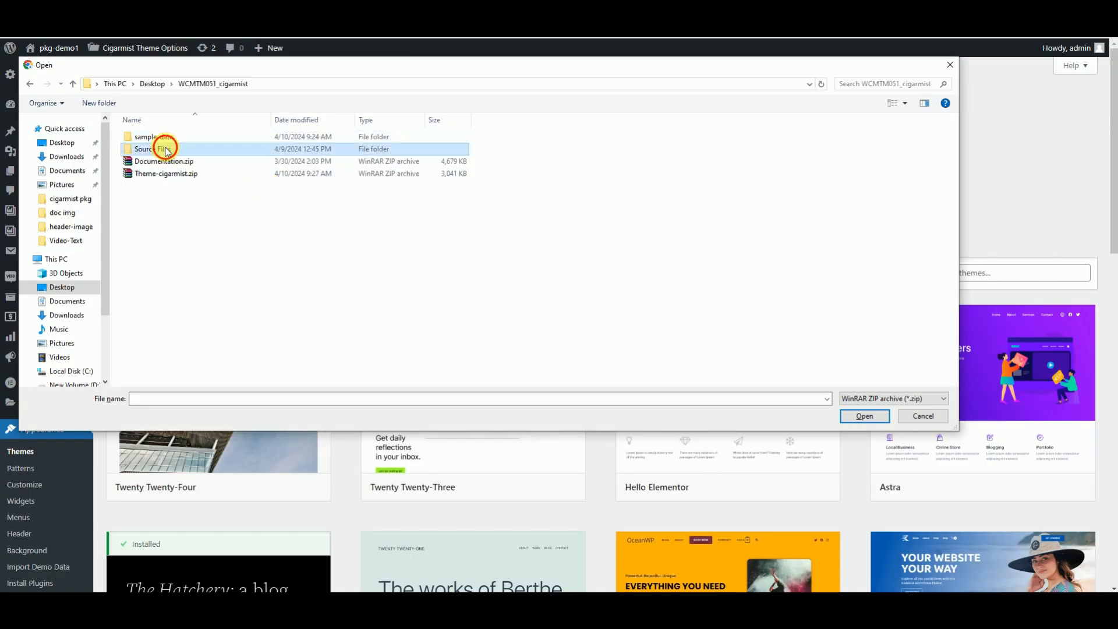
{"action": "double_click", "coordinate": [165, 151]}
{"action": "left_click", "coordinate": [178, 143]}
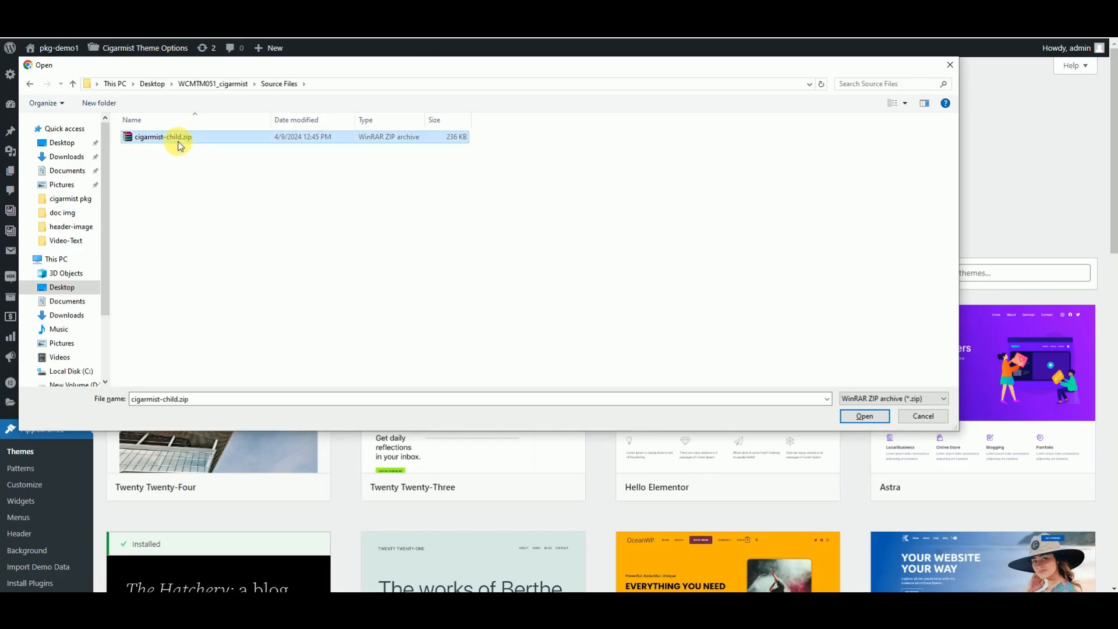
{"action": "left_click", "coordinate": [864, 416]}
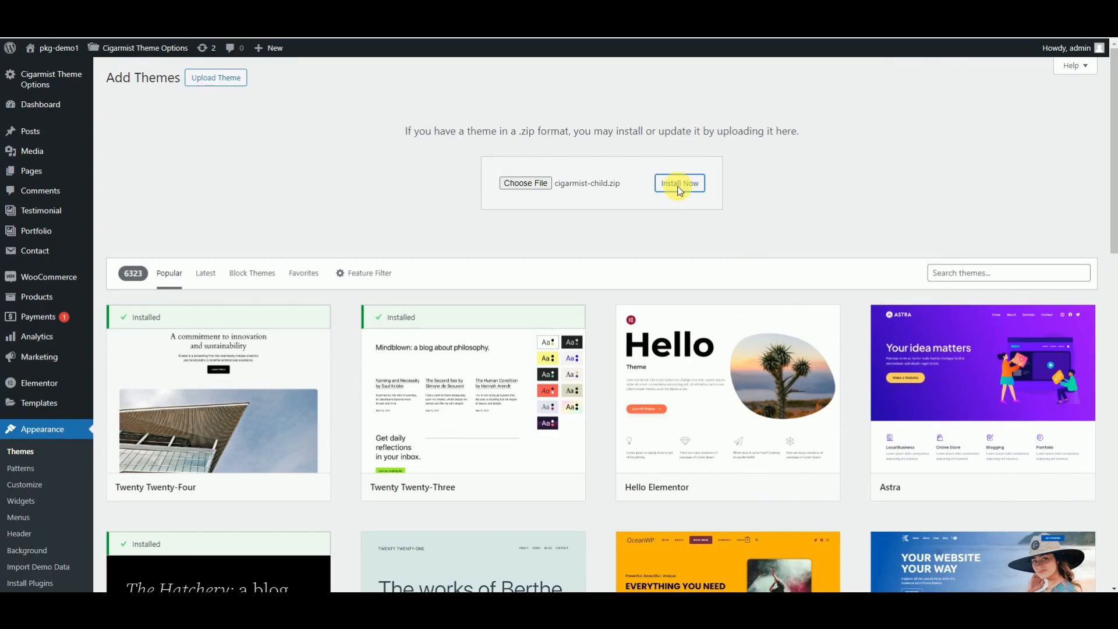
{"action": "left_click", "coordinate": [679, 184]}
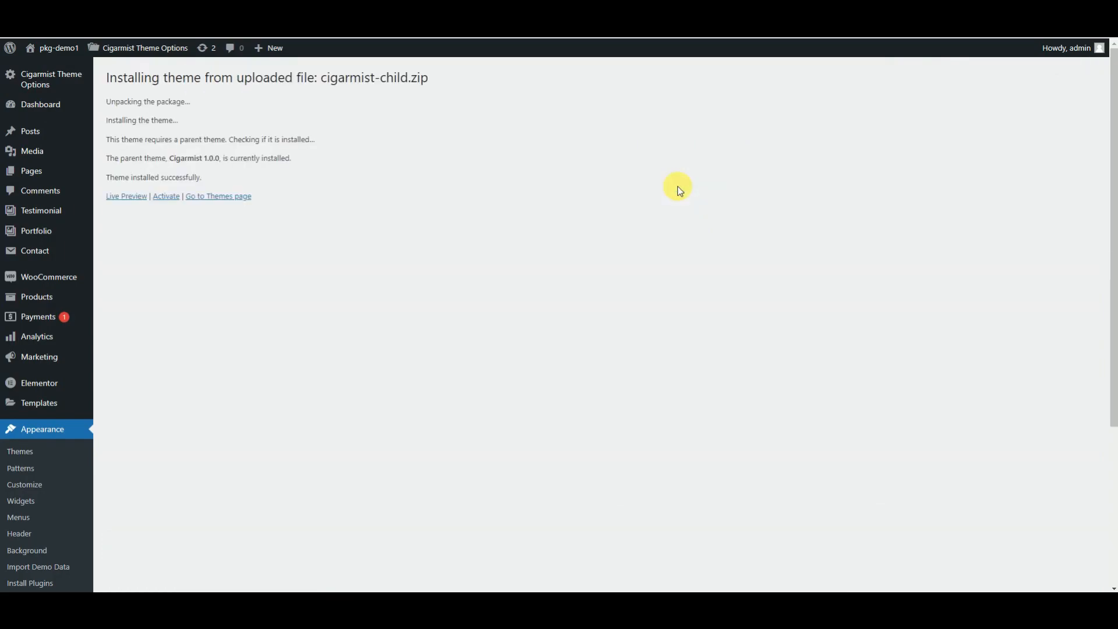
{"action": "left_click", "coordinate": [165, 196]}
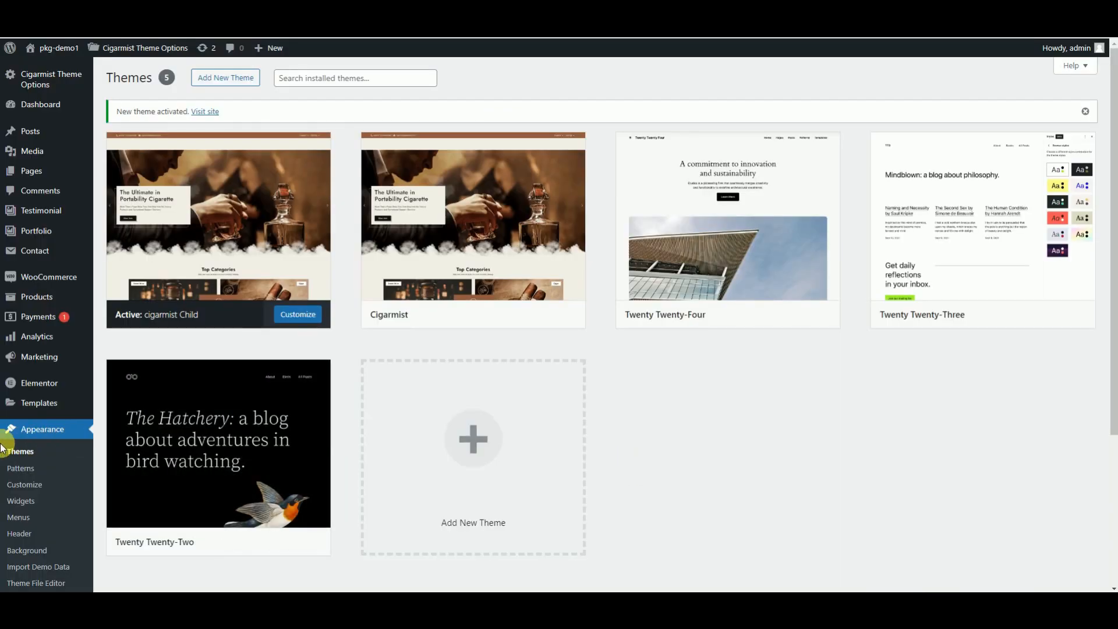
Step: In the Reading settings, use a static page with Home as homepage and Blog as posts page, and save the changes
{"action": "scroll", "coordinate": [18, 443], "scroll_direction": "down", "scroll_amount": 2}
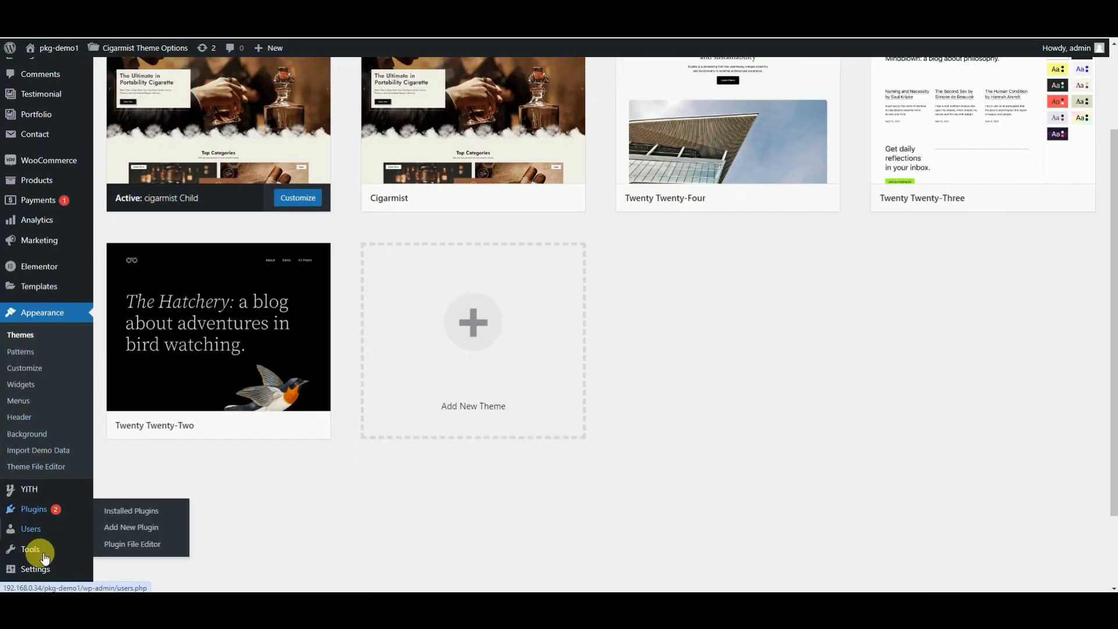
{"action": "mouse_move", "coordinate": [35, 568]}
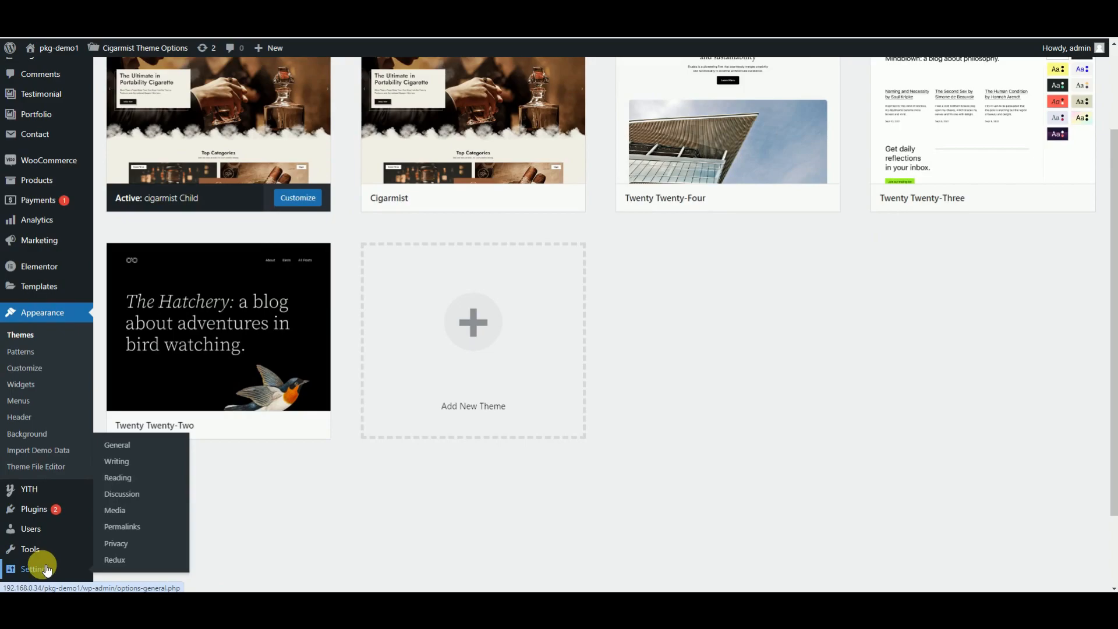
{"action": "left_click", "coordinate": [119, 478]}
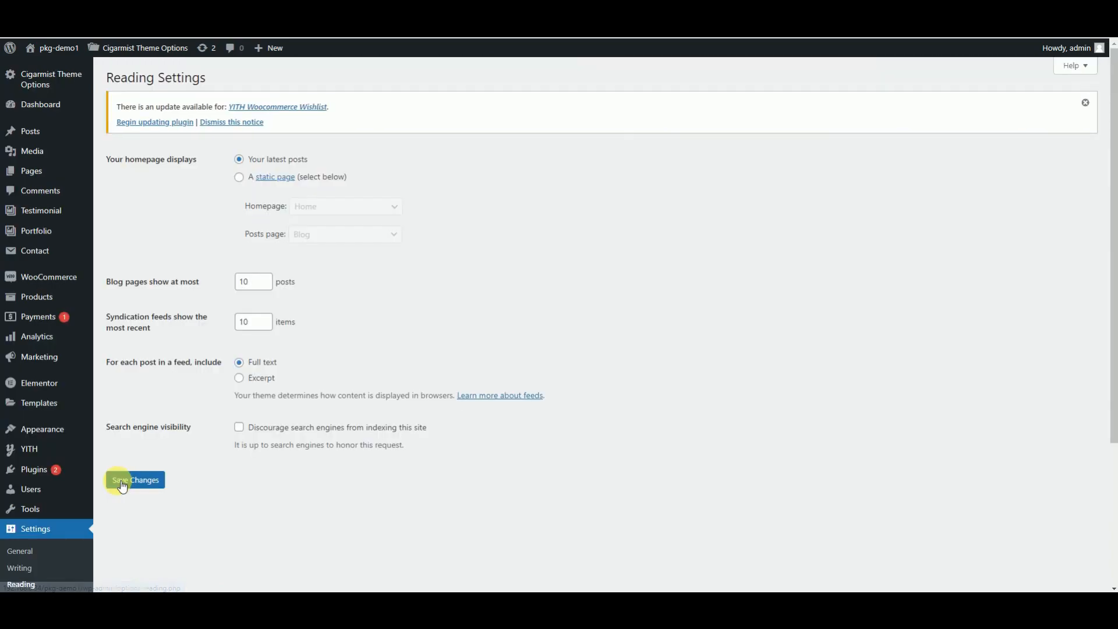
{"action": "scroll", "coordinate": [269, 139], "scroll_direction": "down", "scroll_amount": 1}
{"action": "left_click", "coordinate": [240, 119]}
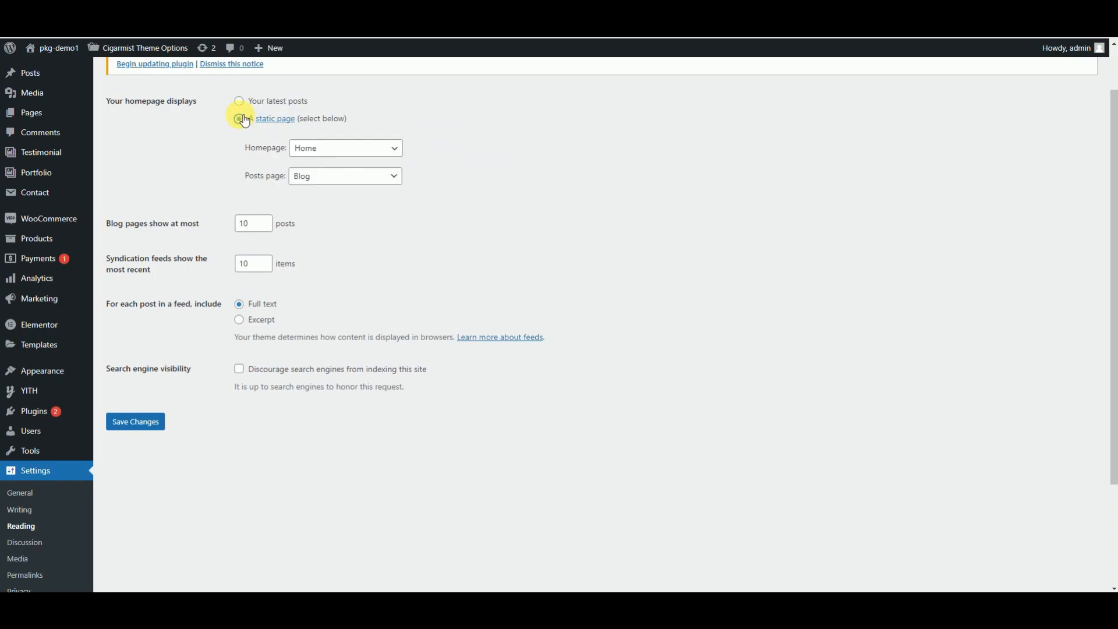
{"action": "left_click", "coordinate": [325, 162]}
{"action": "left_click", "coordinate": [319, 315]}
{"action": "left_click", "coordinate": [344, 183]}
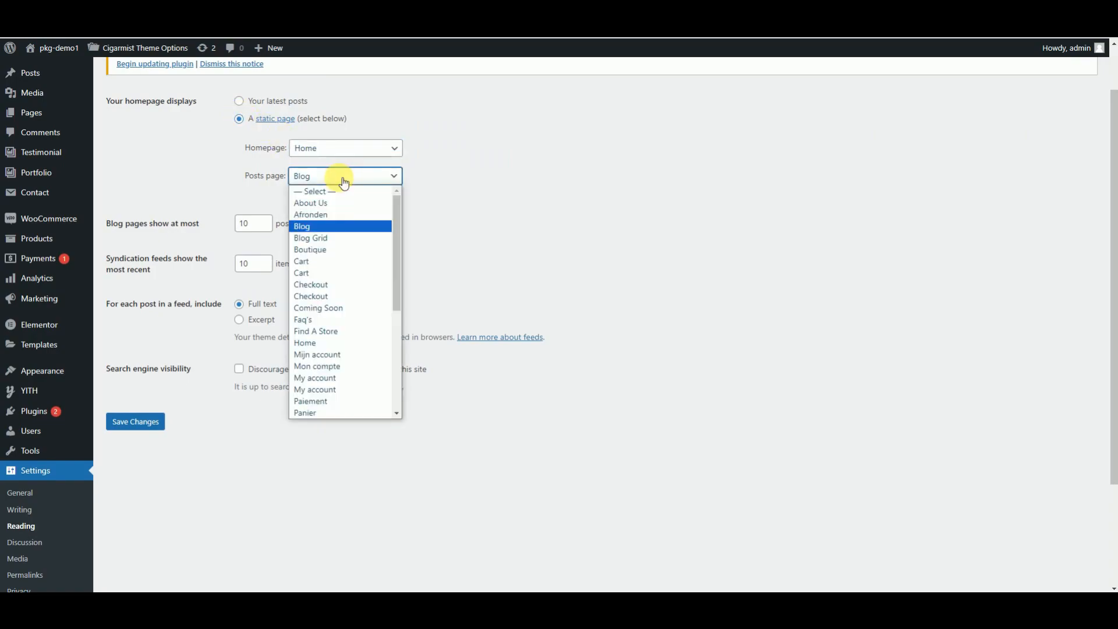
{"action": "left_click", "coordinate": [335, 226]}
{"action": "scroll", "coordinate": [144, 443], "scroll_direction": "up", "scroll_amount": 1}
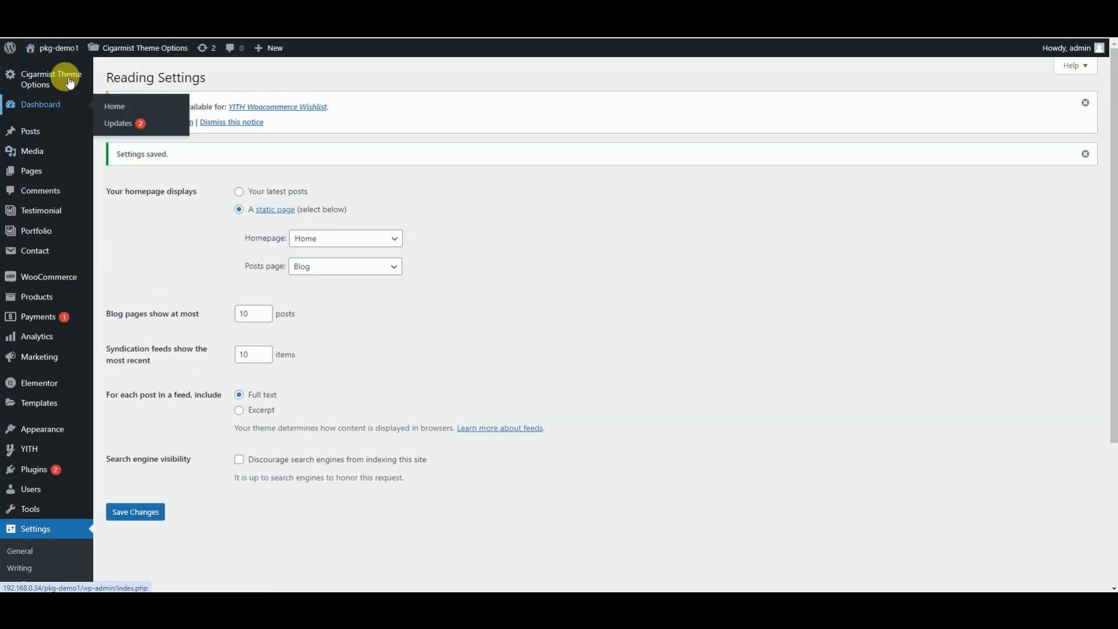
Step: Visit the site and examine its home page from the top categories down to the newsletter sign-up
{"action": "mouse_move", "coordinate": [51, 46]}
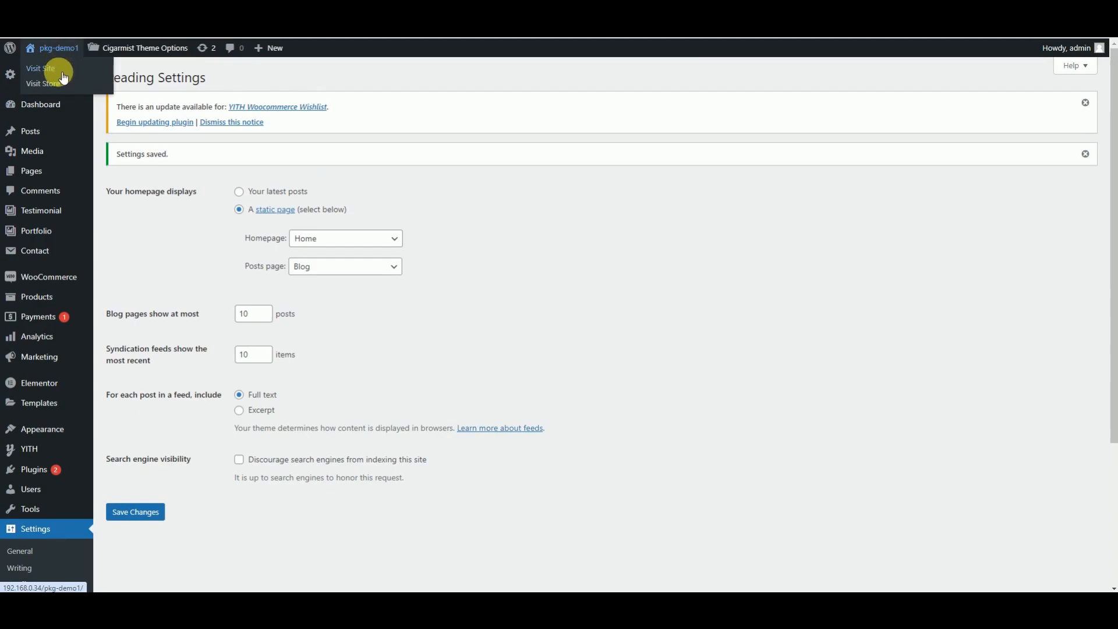
{"action": "left_click", "coordinate": [62, 72]}
{"action": "scroll", "coordinate": [1113, 201], "scroll_direction": "down", "scroll_amount": 8}
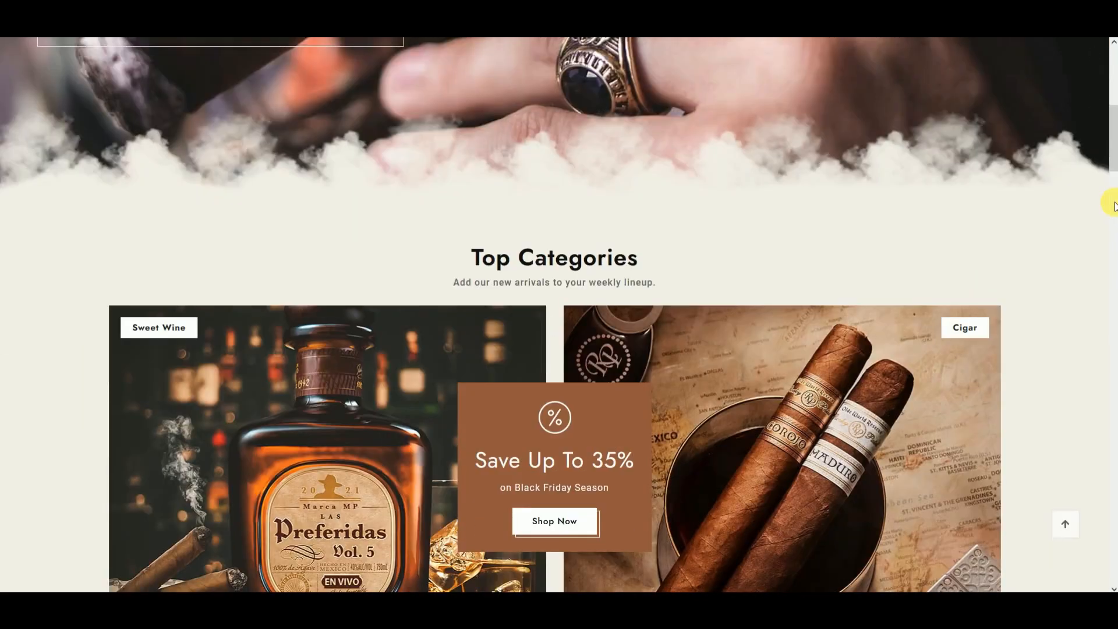
{"action": "scroll", "coordinate": [1113, 204], "scroll_direction": "down", "scroll_amount": 12}
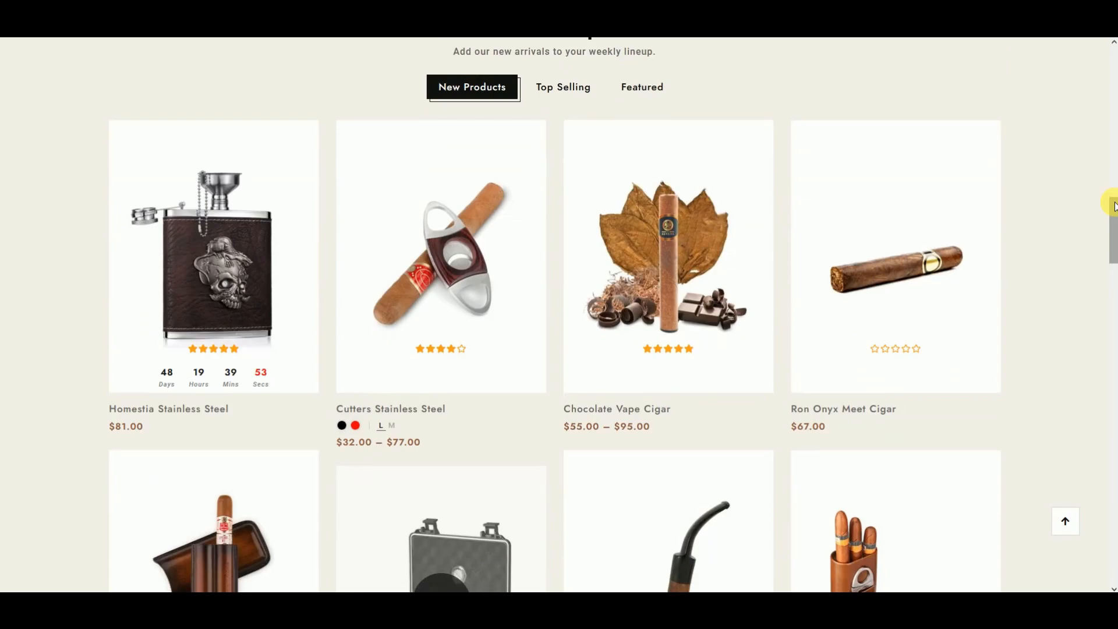
{"action": "scroll", "coordinate": [1113, 205], "scroll_direction": "down", "scroll_amount": 10}
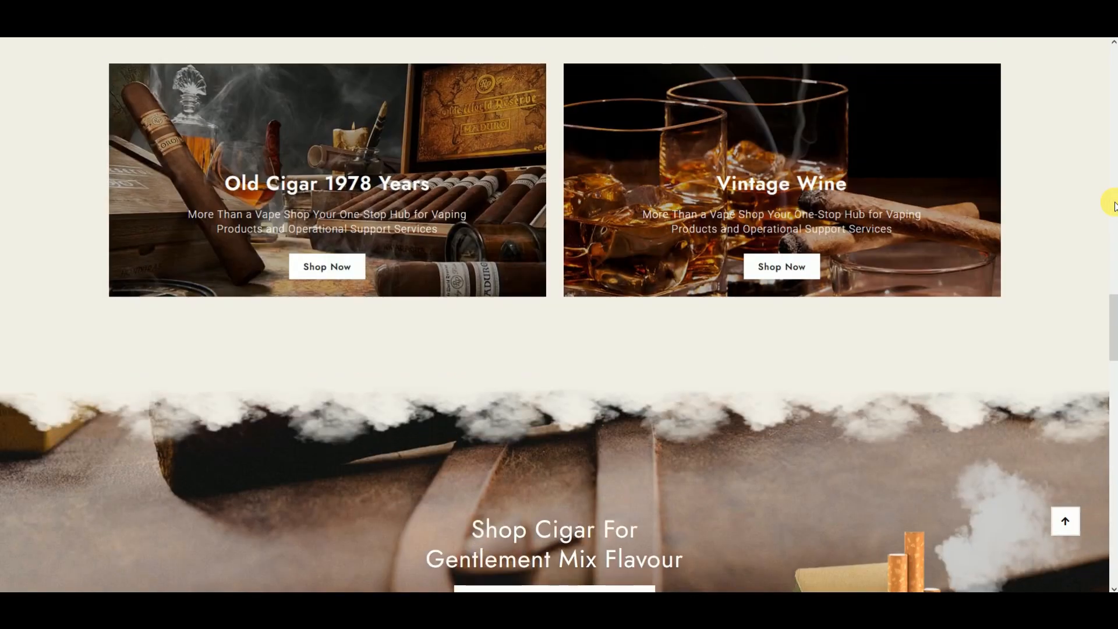
{"action": "scroll", "coordinate": [1113, 205], "scroll_direction": "down", "scroll_amount": 10}
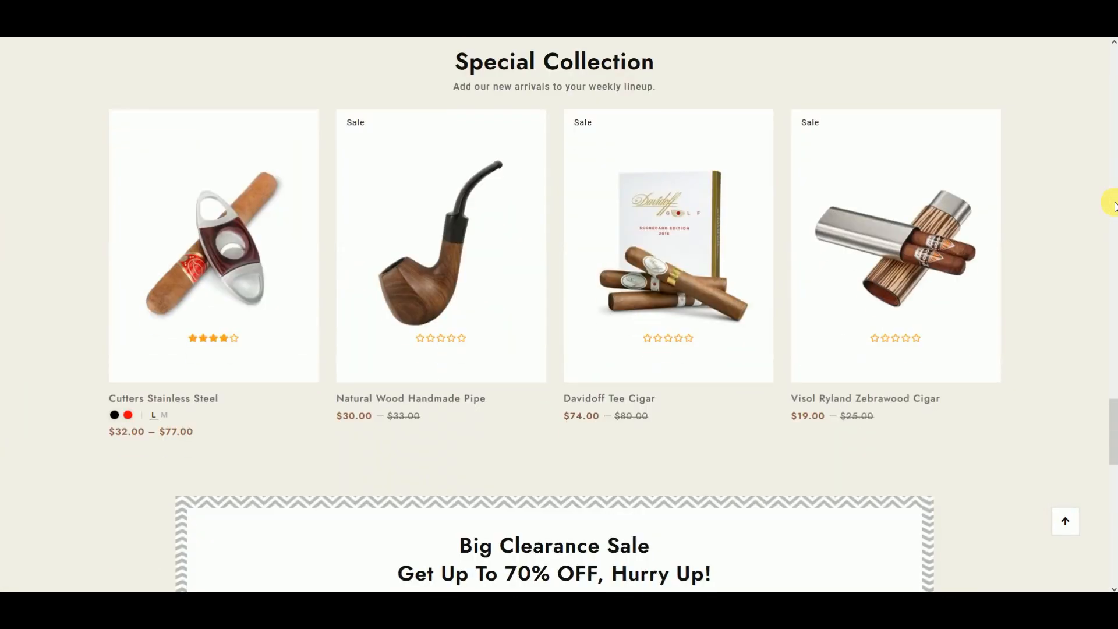
{"action": "scroll", "coordinate": [1113, 204], "scroll_direction": "down", "scroll_amount": 10}
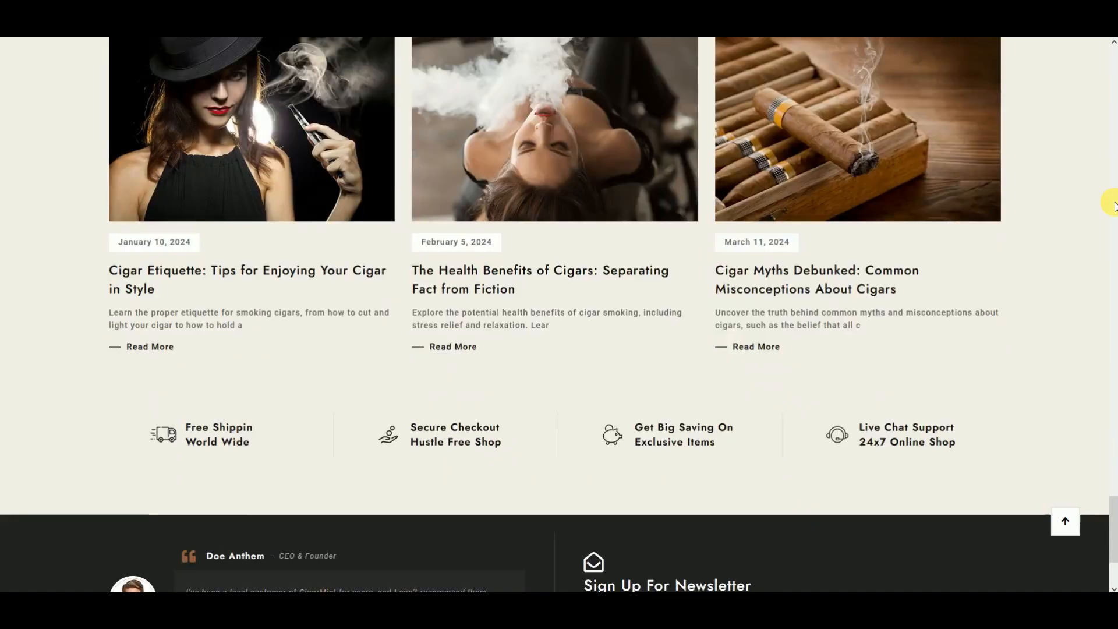
{"action": "scroll", "coordinate": [1112, 205], "scroll_direction": "down", "scroll_amount": 3}
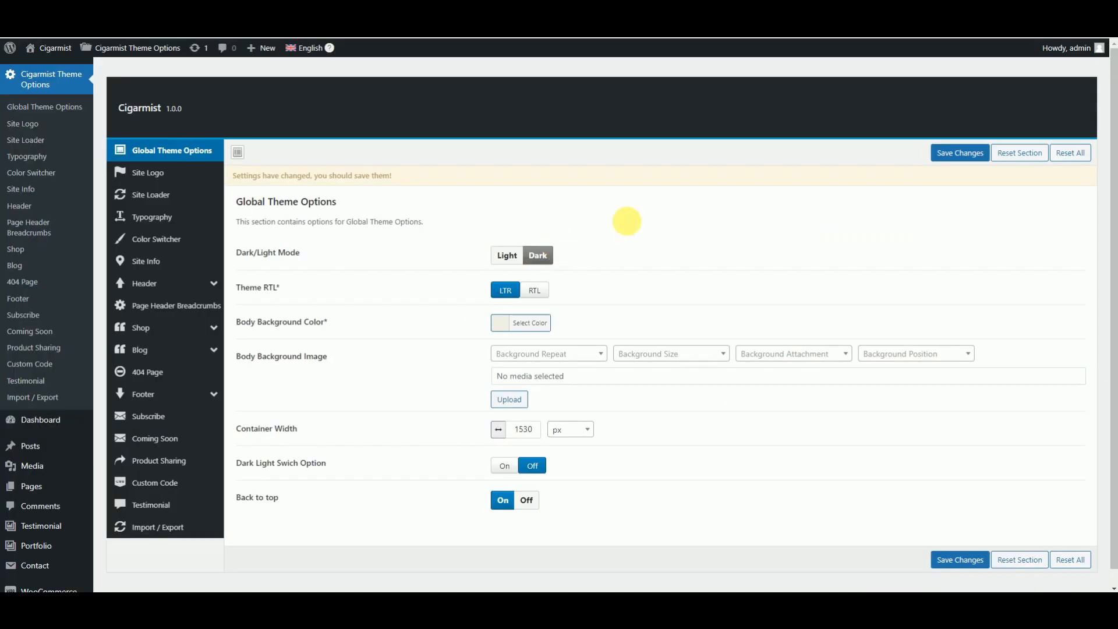
Step: Save the global theme options with Dark mode selected and examine the home page down to the clearance sale banner
{"action": "left_click", "coordinate": [964, 151]}
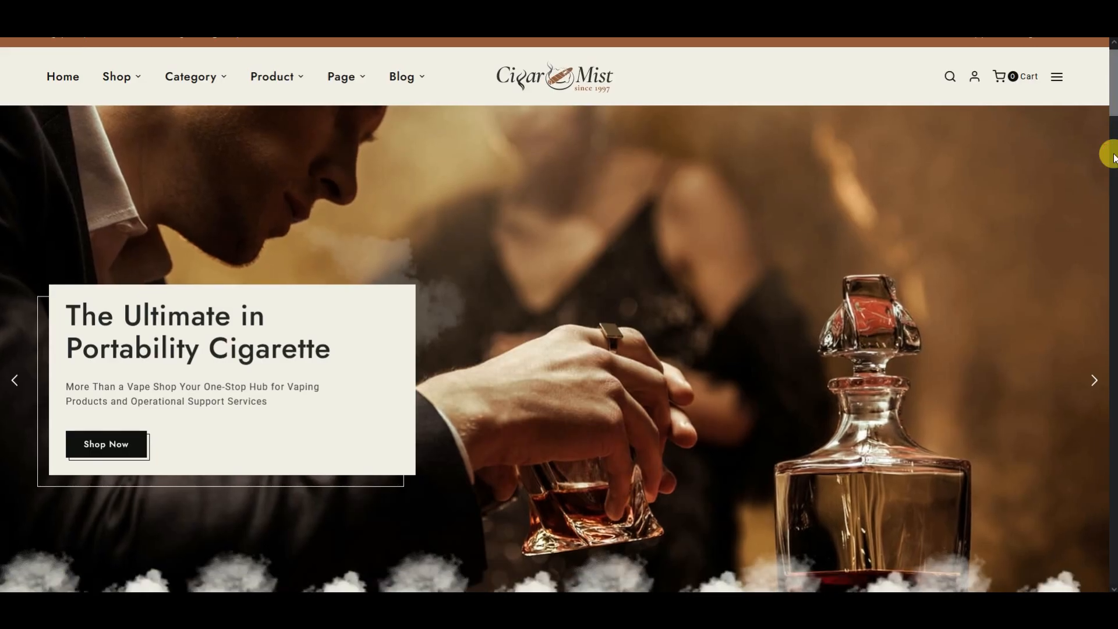
{"action": "scroll", "coordinate": [1113, 157], "scroll_direction": "down", "scroll_amount": 10}
{"action": "scroll", "coordinate": [1113, 158], "scroll_direction": "down", "scroll_amount": 10}
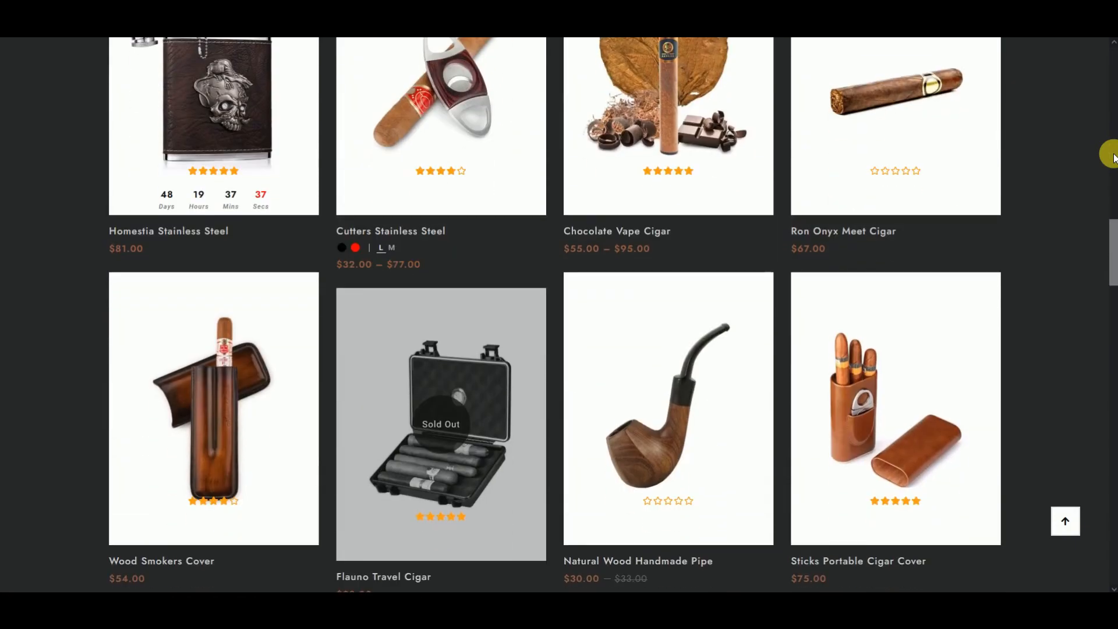
{"action": "scroll", "coordinate": [1113, 157], "scroll_direction": "down", "scroll_amount": 7}
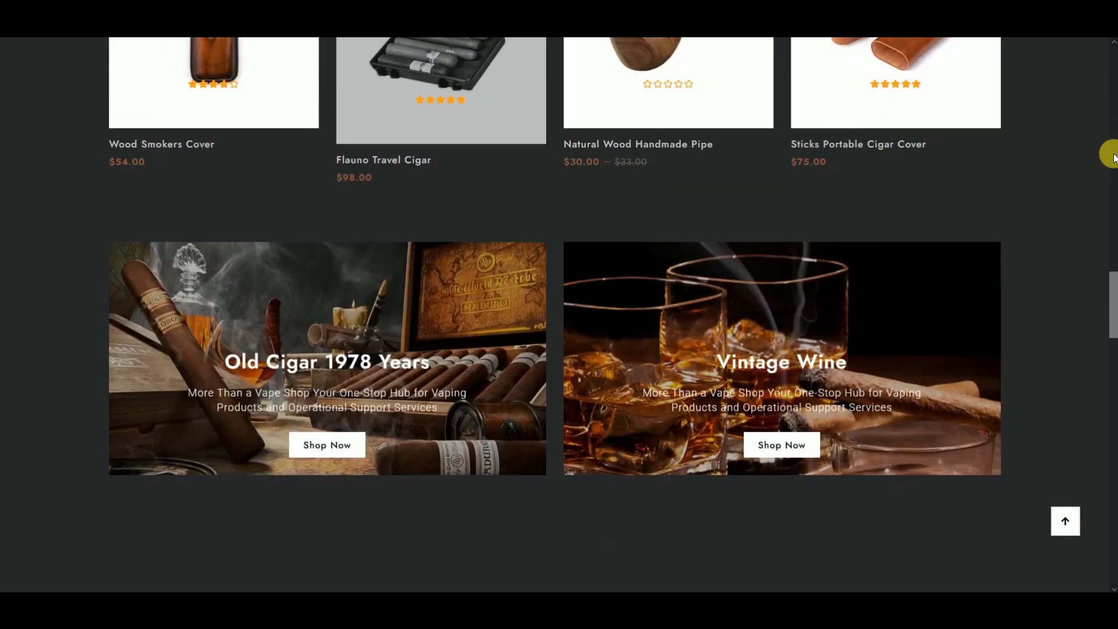
{"action": "scroll", "coordinate": [1113, 158], "scroll_direction": "down", "scroll_amount": 9}
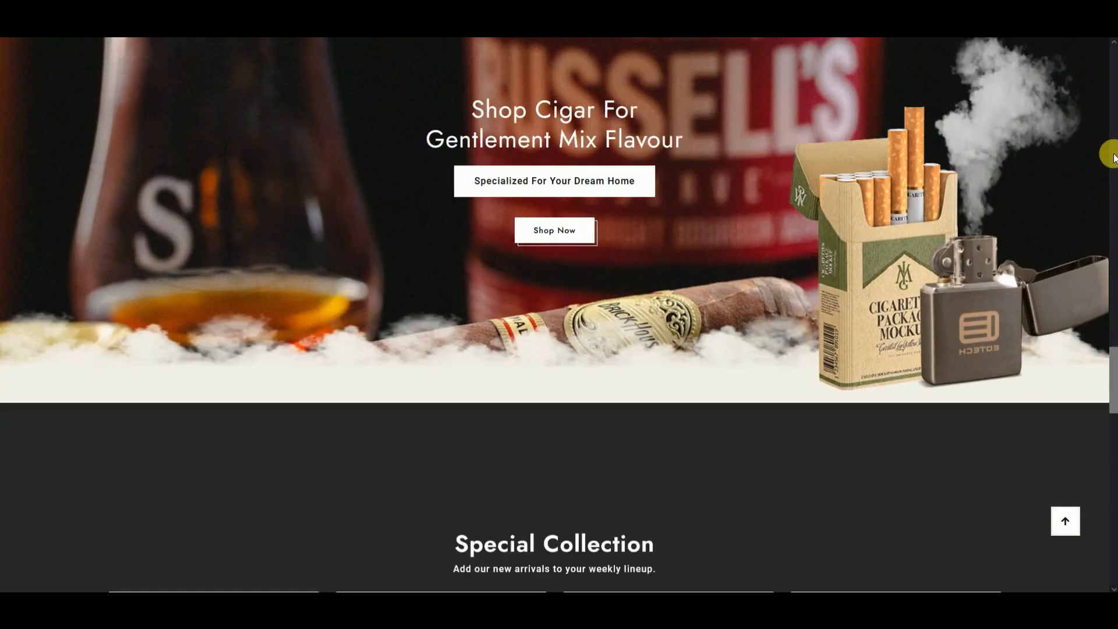
{"action": "scroll", "coordinate": [1113, 157], "scroll_direction": "down", "scroll_amount": 5}
{"action": "scroll", "coordinate": [1113, 157], "scroll_direction": "down", "scroll_amount": 10}
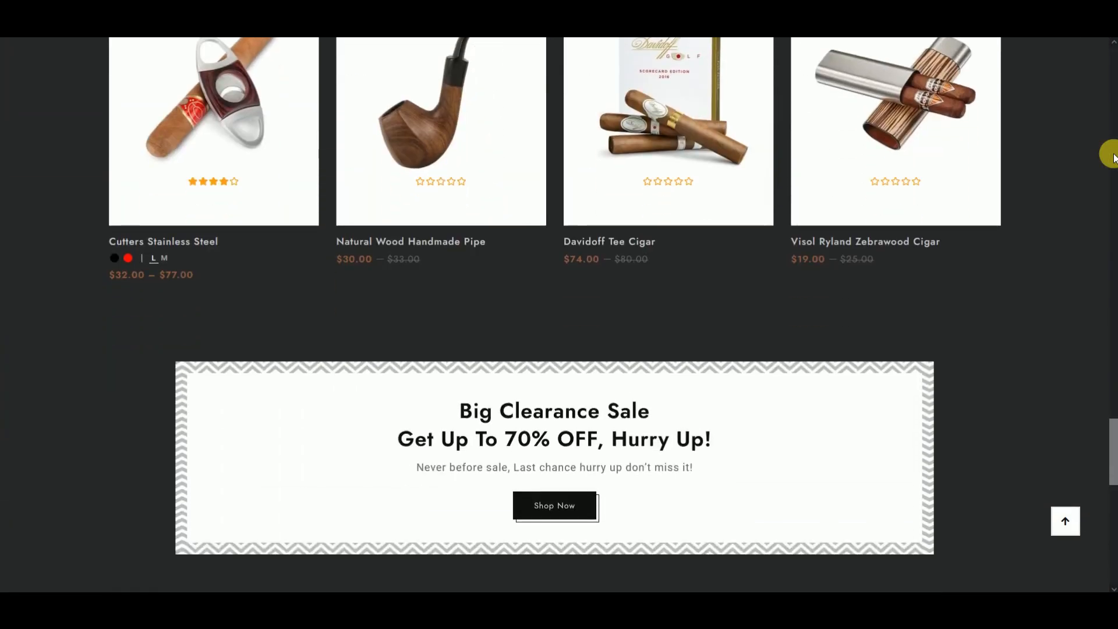
{"action": "scroll", "coordinate": [1113, 157], "scroll_direction": "down", "scroll_amount": 5}
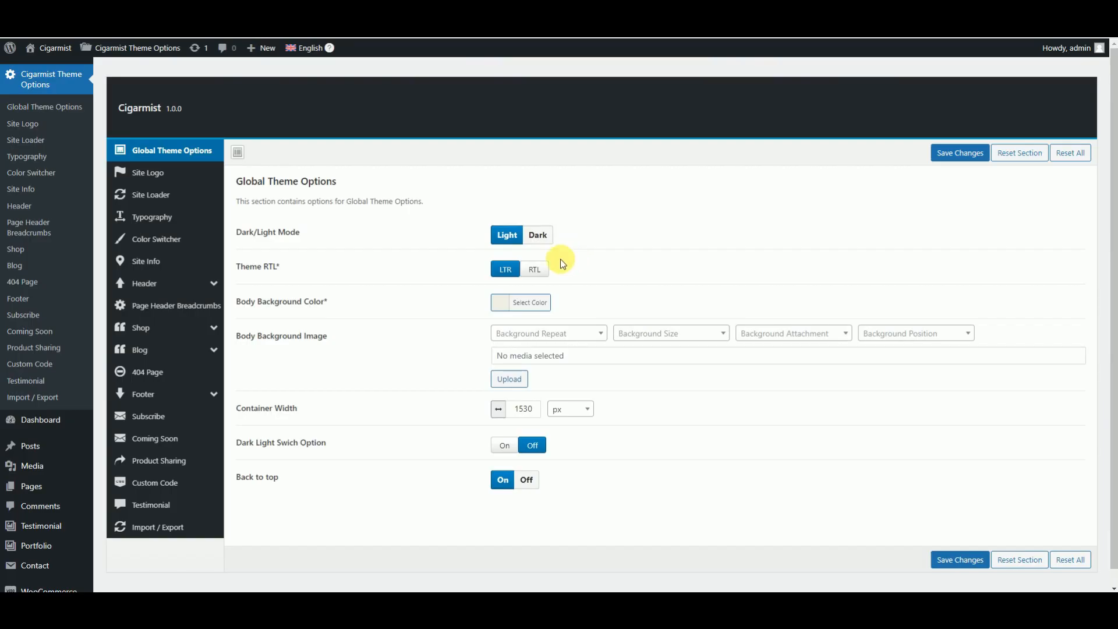
Step: Save the global theme options with Theme RTL set to RTL and examine the home page from the header to the blog section
{"action": "left_click", "coordinate": [943, 156]}
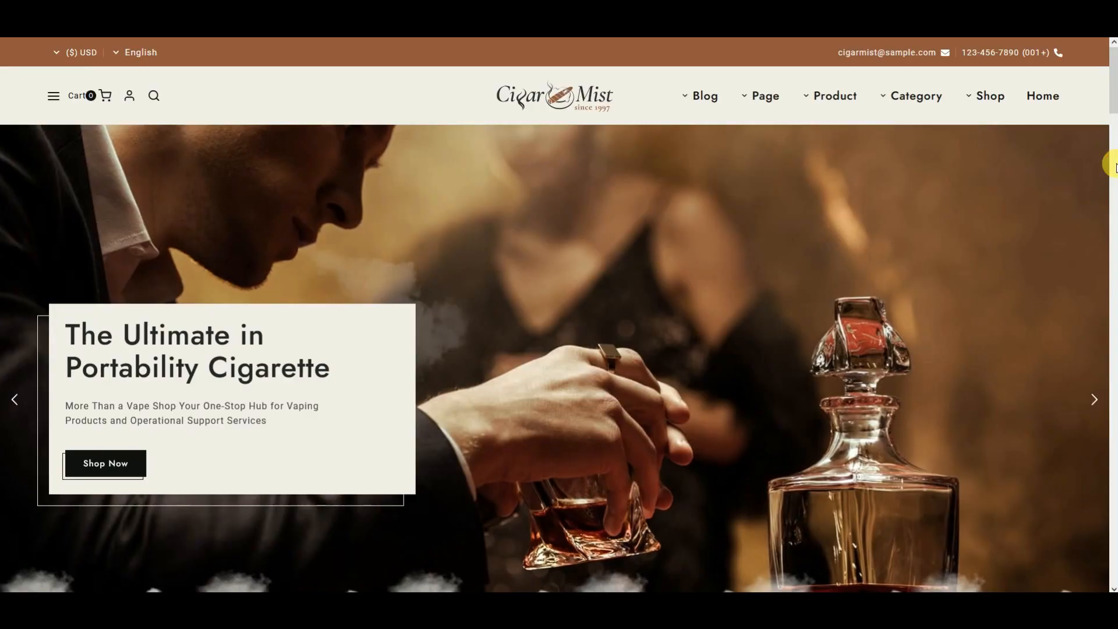
{"action": "scroll", "coordinate": [1113, 168], "scroll_direction": "down", "scroll_amount": 4}
{"action": "scroll", "coordinate": [1113, 168], "scroll_direction": "down", "scroll_amount": 10}
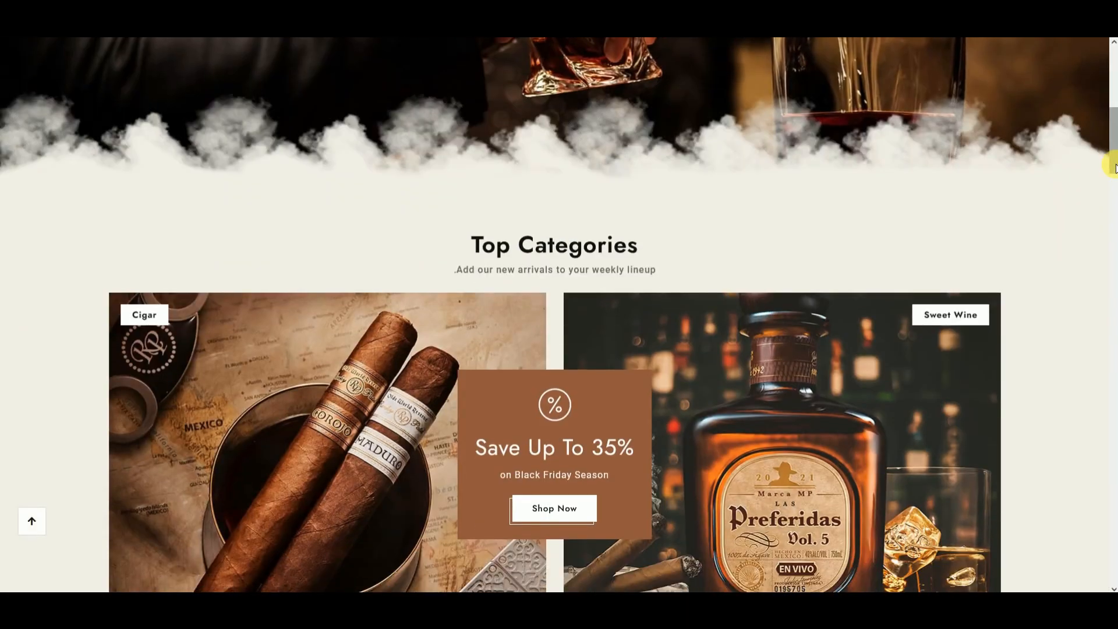
{"action": "scroll", "coordinate": [1113, 168], "scroll_direction": "down", "scroll_amount": 15}
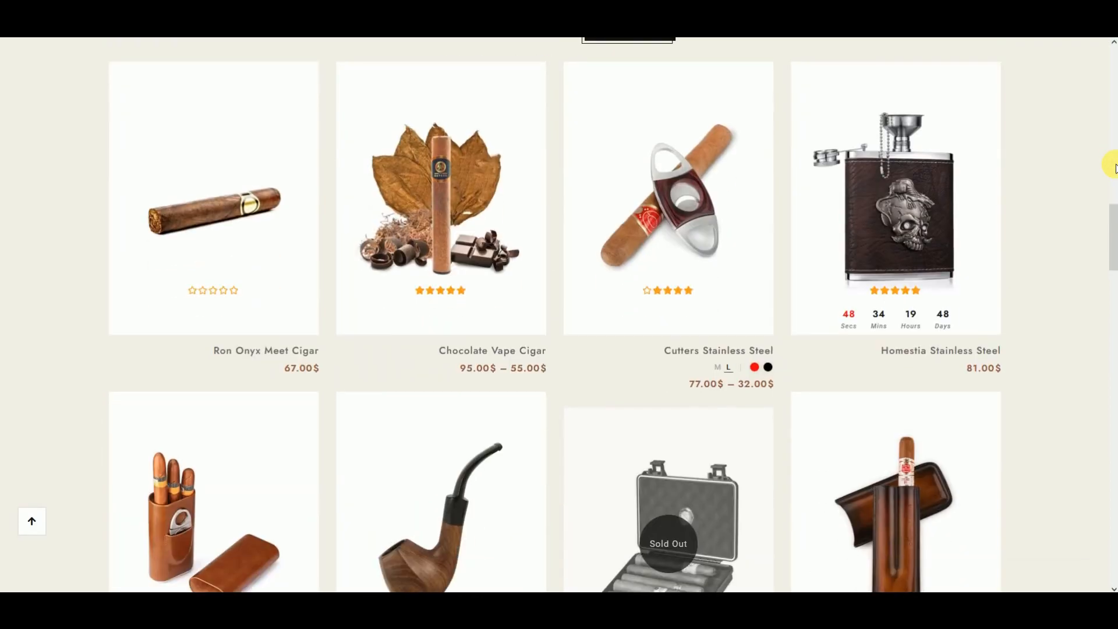
{"action": "scroll", "coordinate": [1114, 167], "scroll_direction": "down", "scroll_amount": 14}
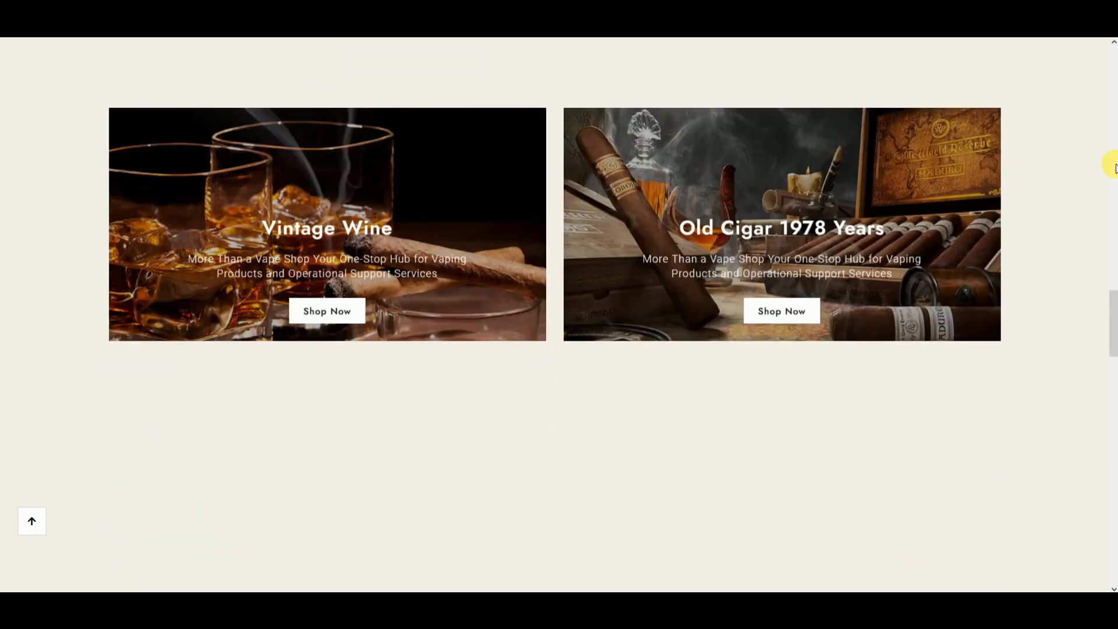
{"action": "scroll", "coordinate": [1113, 168], "scroll_direction": "down", "scroll_amount": 10}
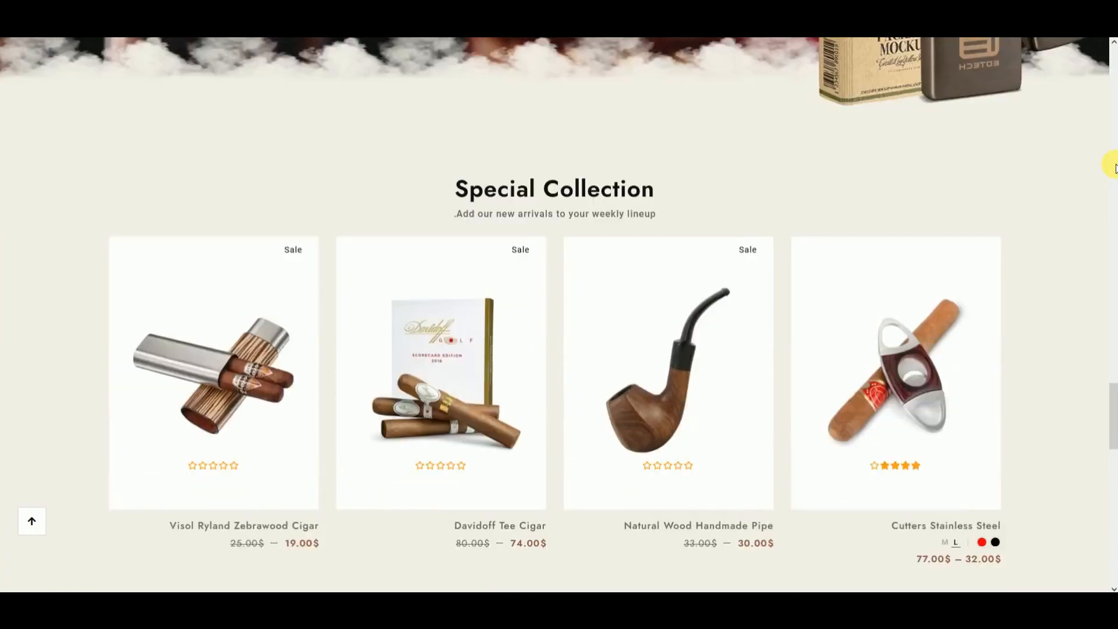
{"action": "scroll", "coordinate": [1113, 168], "scroll_direction": "down", "scroll_amount": 12}
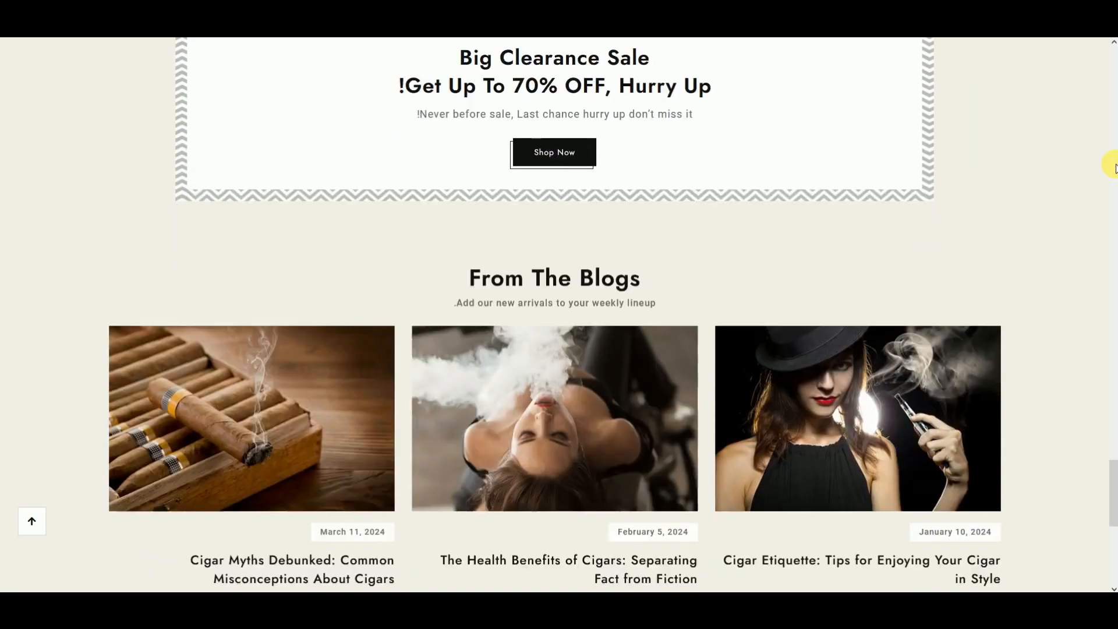
{"action": "scroll", "coordinate": [1113, 167], "scroll_direction": "down", "scroll_amount": 4}
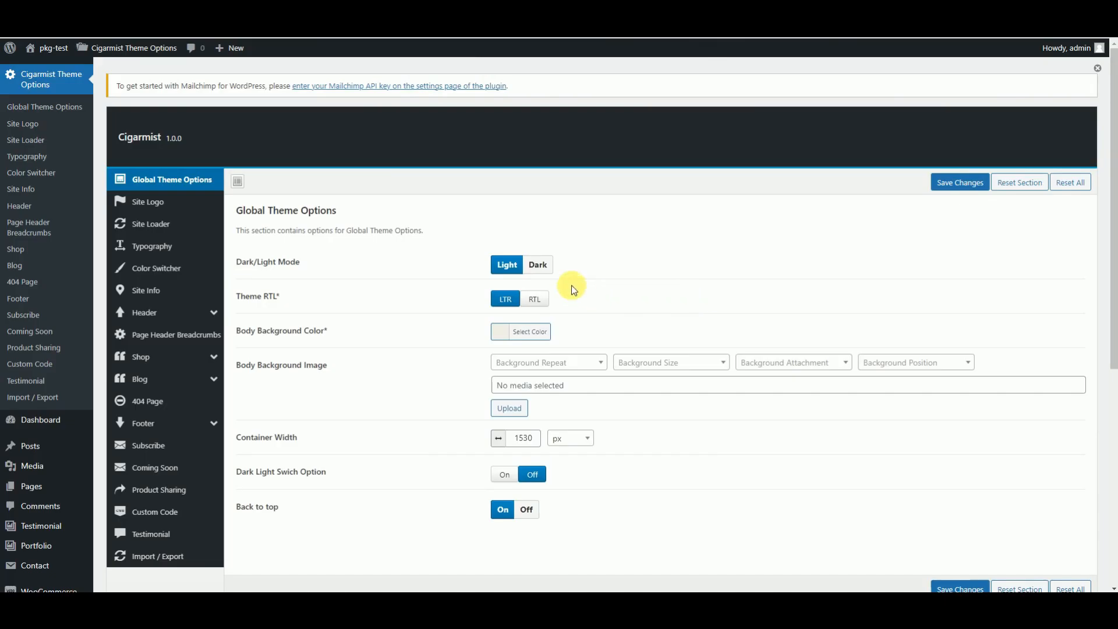
Step: Examine the global theme options, trying the Dark/Light mode switch and the body background color picker
{"action": "left_click", "coordinate": [537, 264]}
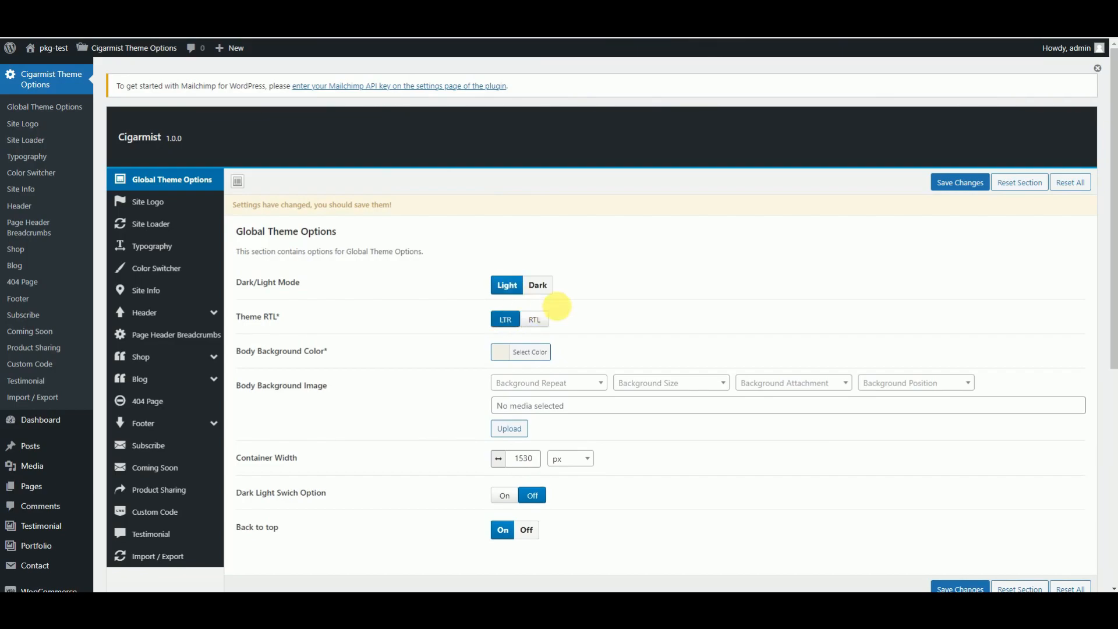
{"action": "scroll", "coordinate": [524, 291], "scroll_direction": "down", "scroll_amount": 1}
{"action": "left_click", "coordinate": [506, 294]}
{"action": "left_click", "coordinate": [751, 256]}
{"action": "scroll", "coordinate": [599, 254], "scroll_direction": "down", "scroll_amount": 2}
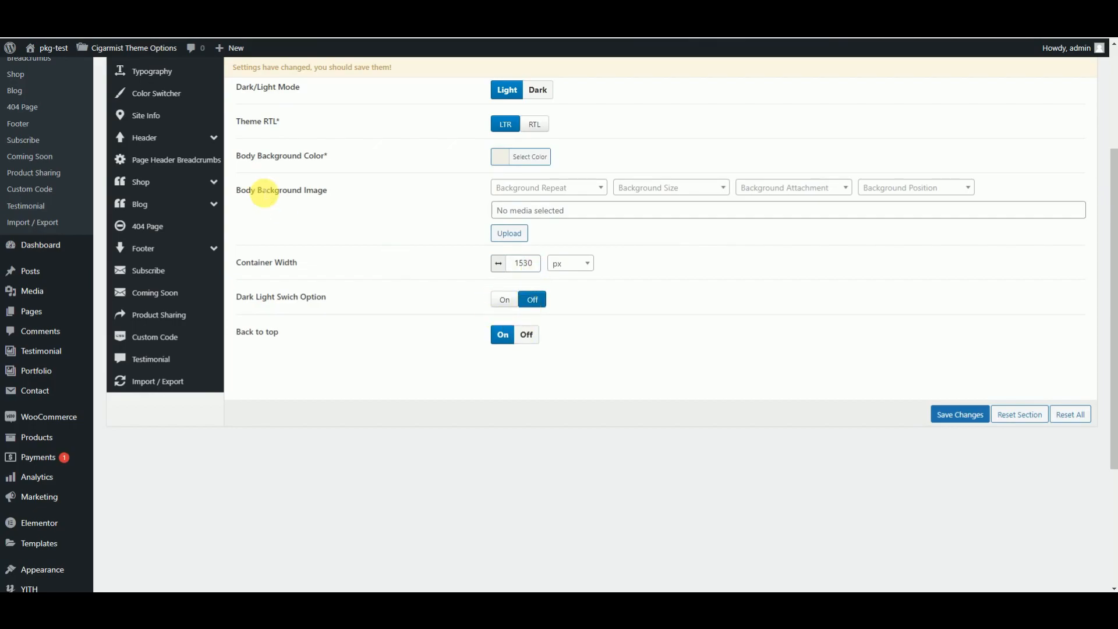
{"action": "scroll", "coordinate": [264, 192], "scroll_direction": "up", "scroll_amount": 3}
Step: In the Site Logo options, try Logo Text as the logo style and switch back to Logo Image
{"action": "left_click", "coordinate": [177, 223]}
{"action": "left_click", "coordinate": [181, 205]}
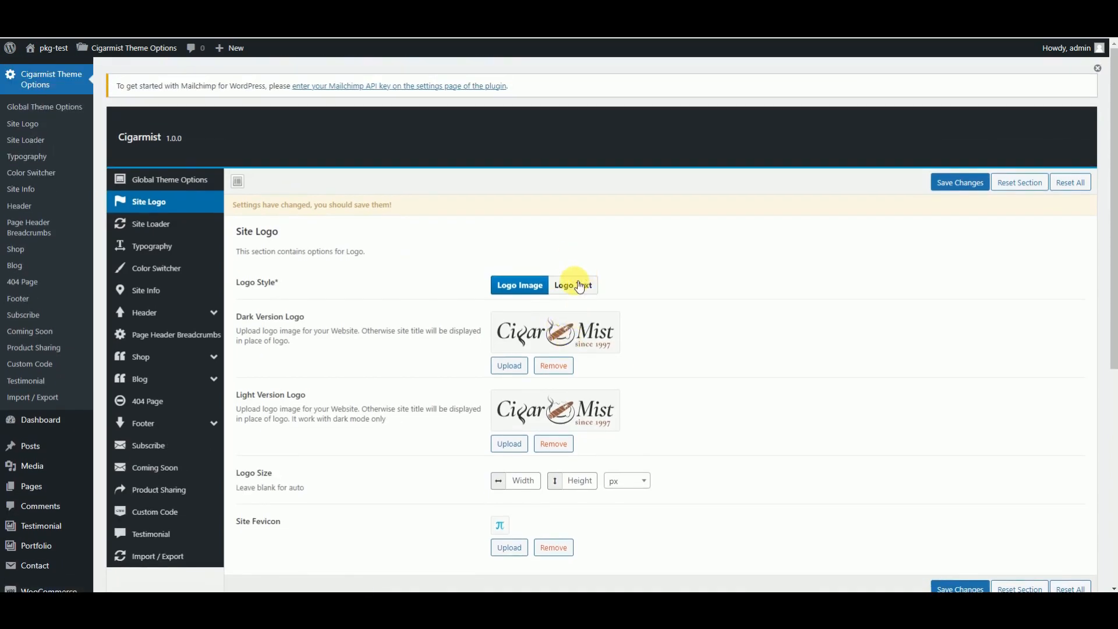
{"action": "left_click", "coordinate": [585, 284]}
{"action": "left_click", "coordinate": [524, 284]}
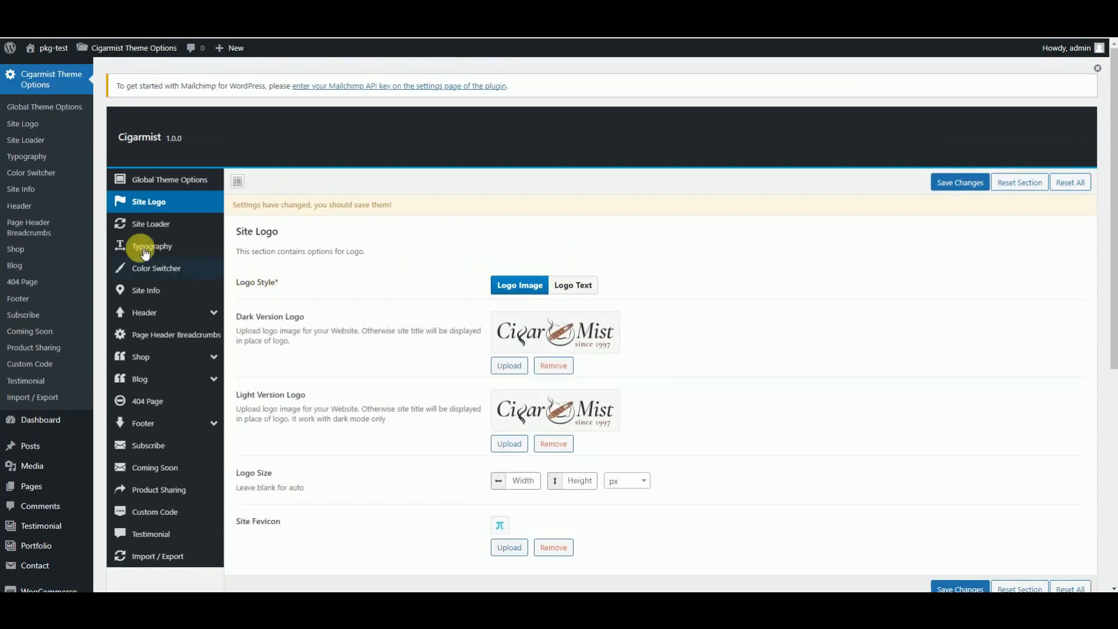
Step: Examine the Site Loader options and the font settings in the Typography section
{"action": "left_click", "coordinate": [150, 224]}
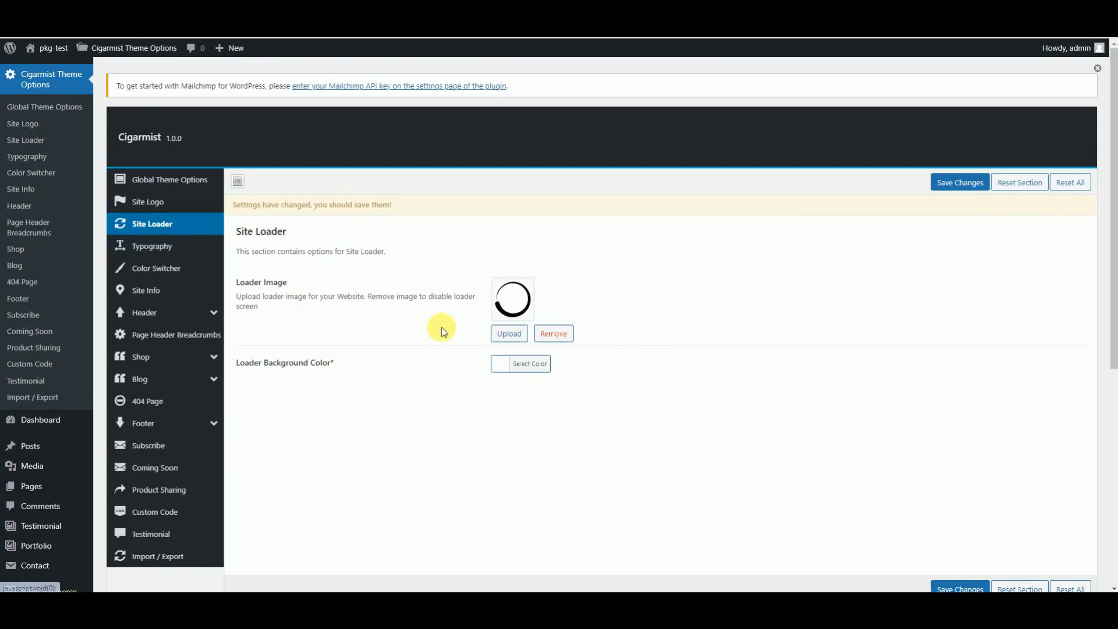
{"action": "left_click", "coordinate": [166, 246]}
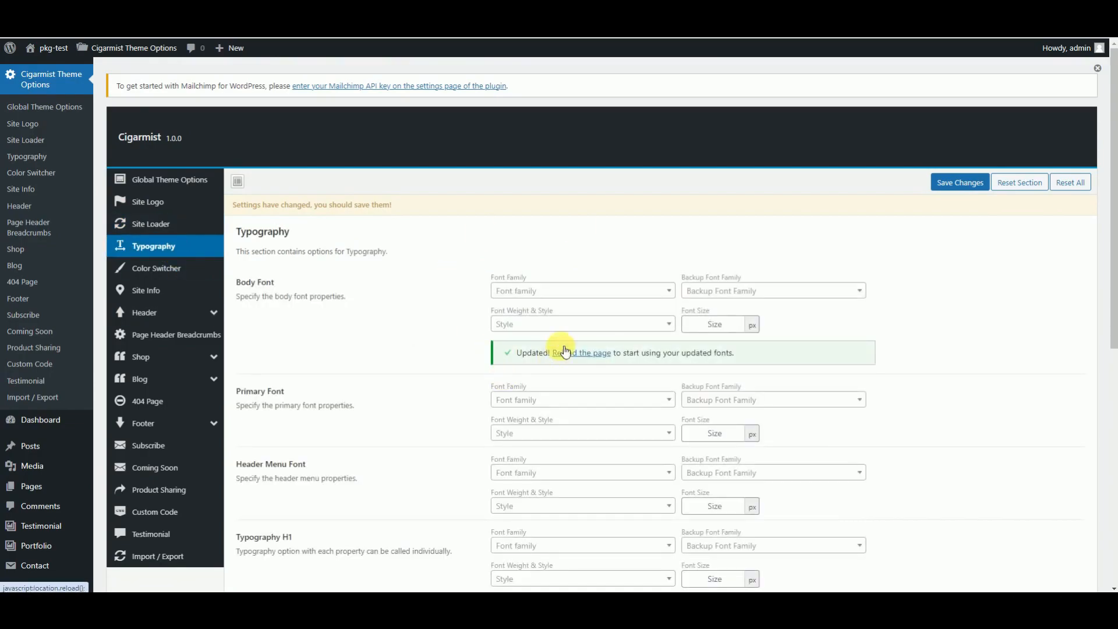
{"action": "scroll", "coordinate": [547, 349], "scroll_direction": "down", "scroll_amount": 6}
{"action": "scroll", "coordinate": [250, 282], "scroll_direction": "up", "scroll_amount": 5}
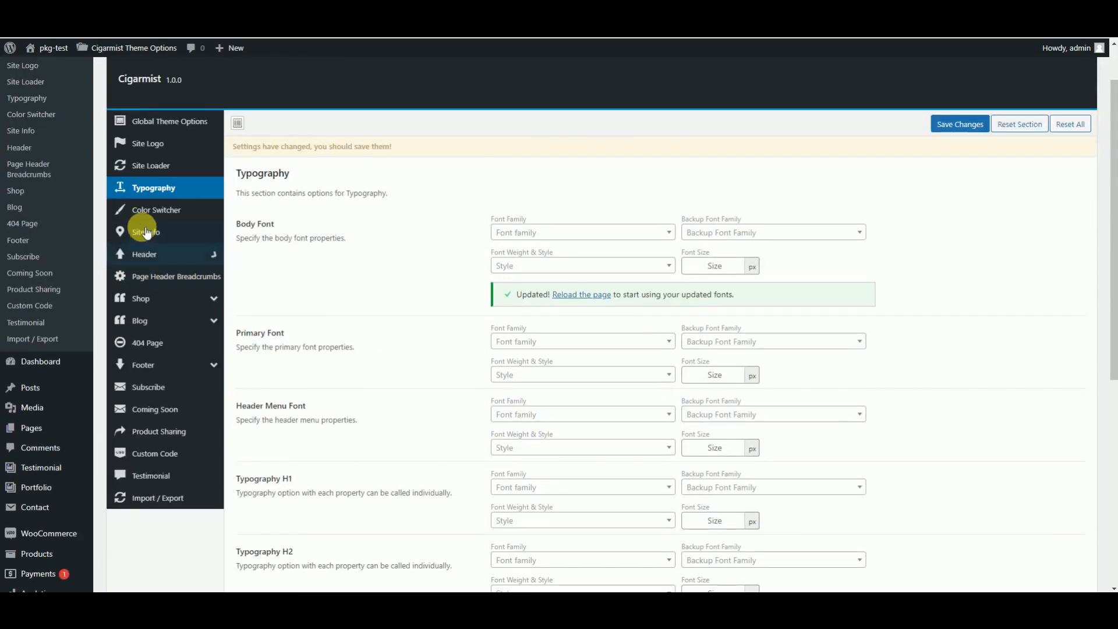
Step: Examine the Color Switcher palettes and the color pickers for the primary and secondary colors
{"action": "left_click", "coordinate": [146, 207]}
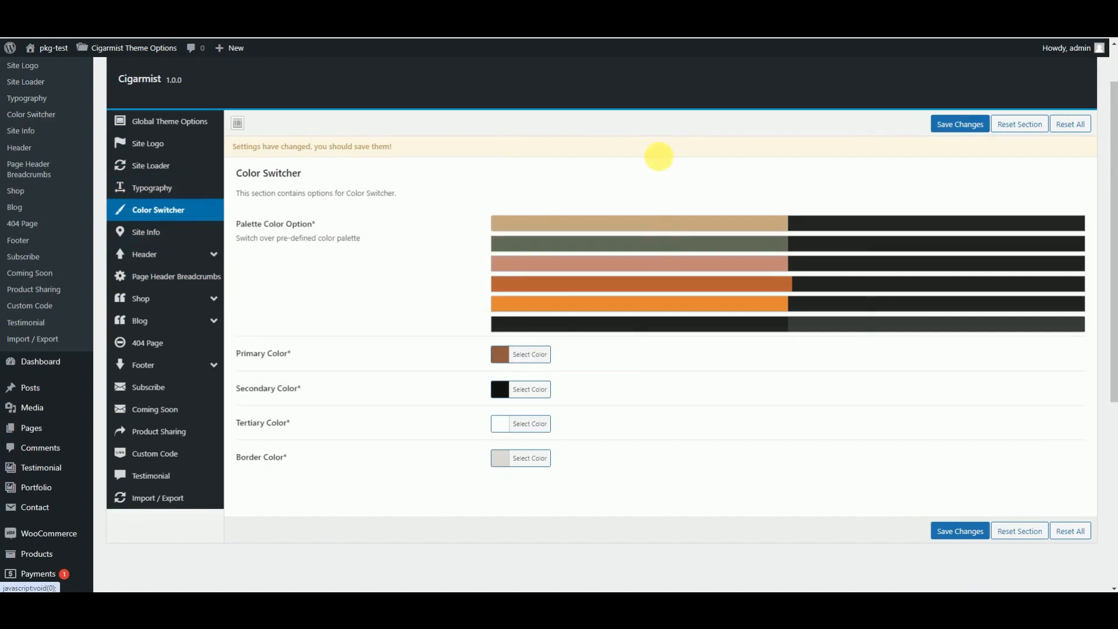
{"action": "left_click", "coordinate": [513, 360]}
{"action": "left_click", "coordinate": [687, 377]}
{"action": "left_click", "coordinate": [507, 396]}
{"action": "left_click", "coordinate": [692, 394]}
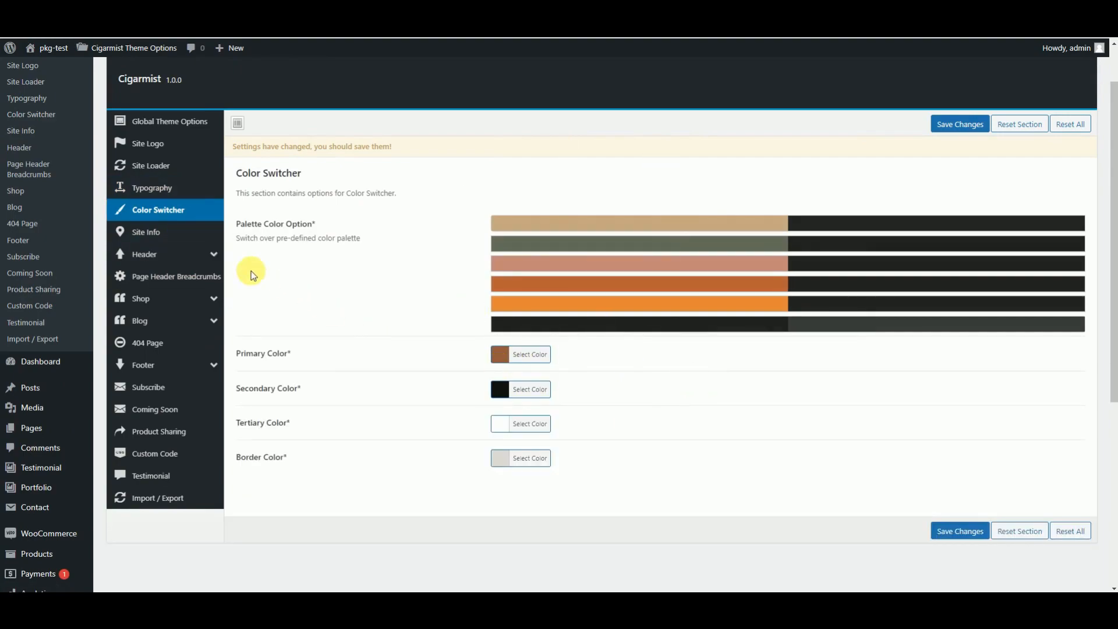
Step: In Site Info, switch Alternate Phone off and back on and examine the social media link fields
{"action": "left_click", "coordinate": [172, 232]}
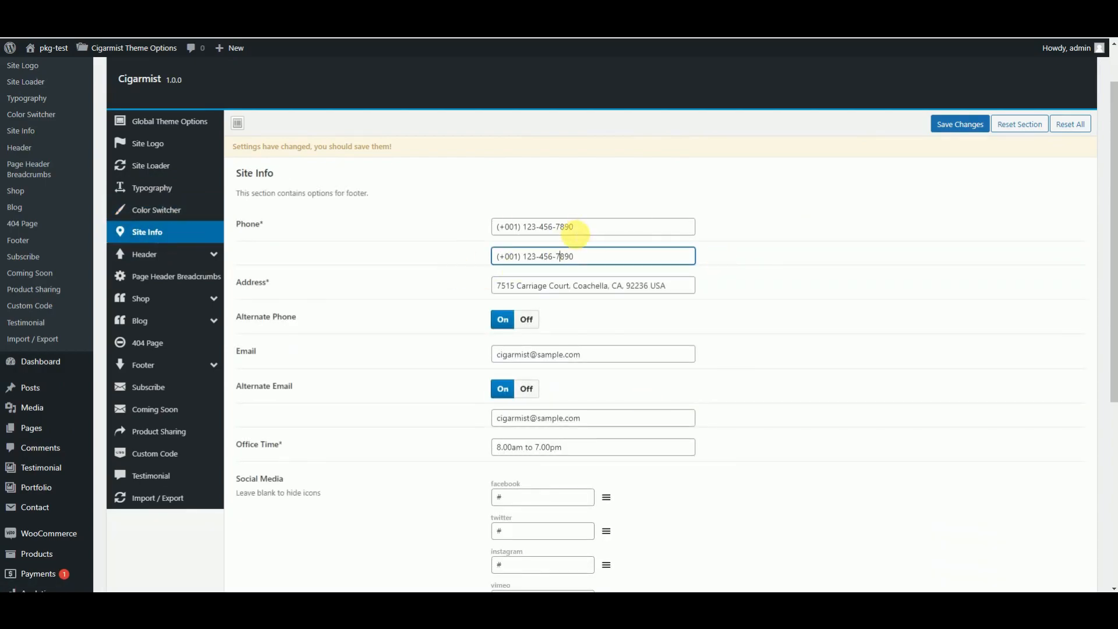
{"action": "left_click", "coordinate": [525, 320]}
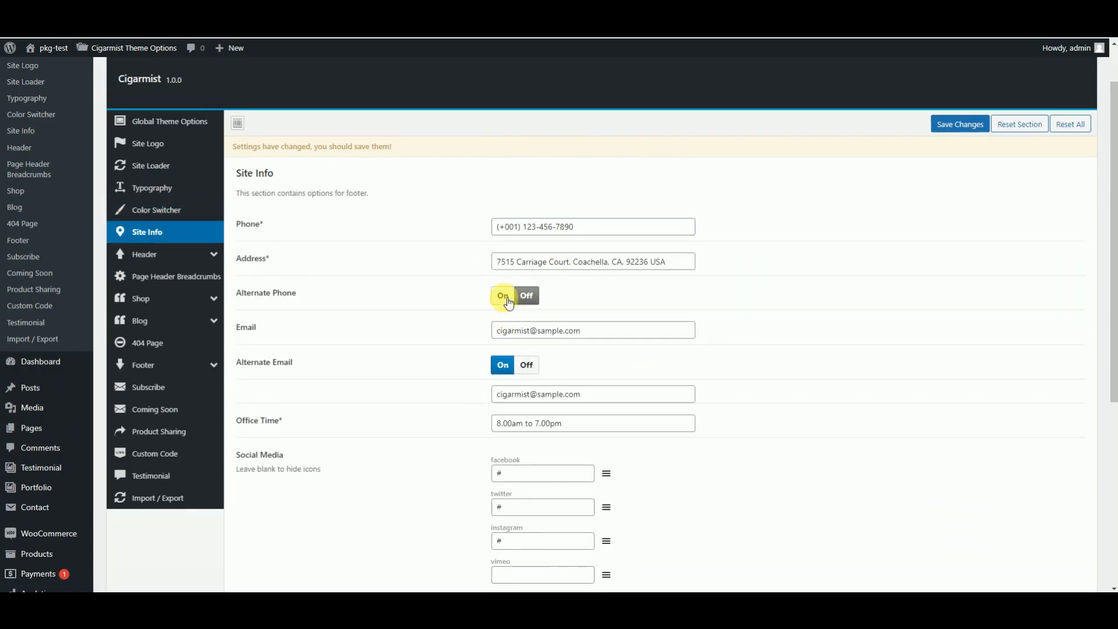
{"action": "left_click", "coordinate": [504, 296]}
{"action": "scroll", "coordinate": [582, 384], "scroll_direction": "down", "scroll_amount": 5}
{"action": "left_click", "coordinate": [542, 316]}
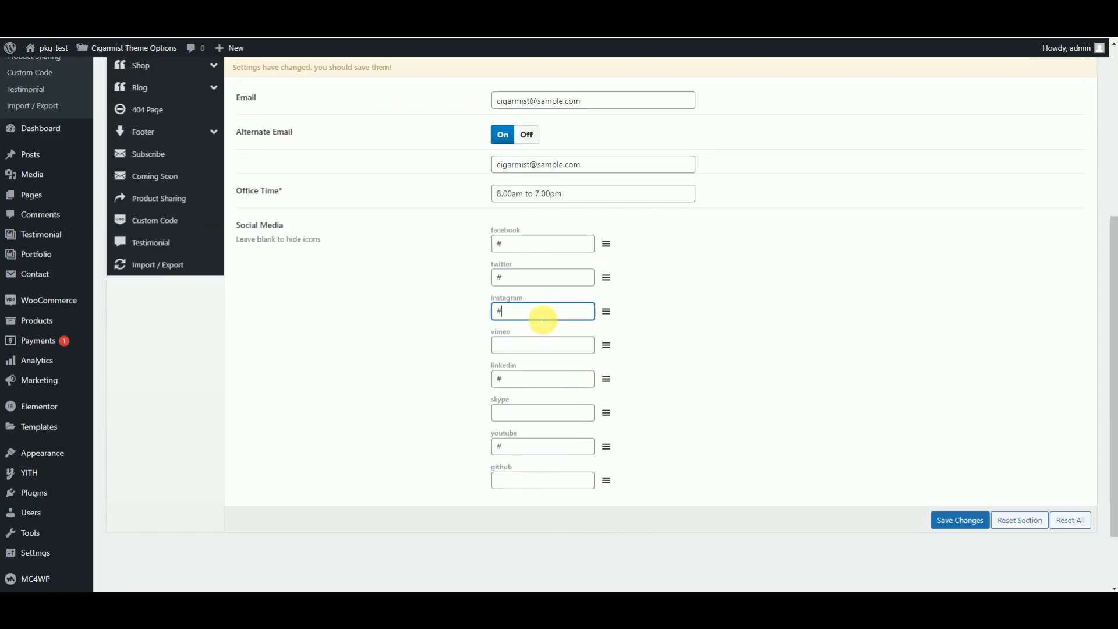
{"action": "scroll", "coordinate": [219, 217], "scroll_direction": "up", "scroll_amount": 5}
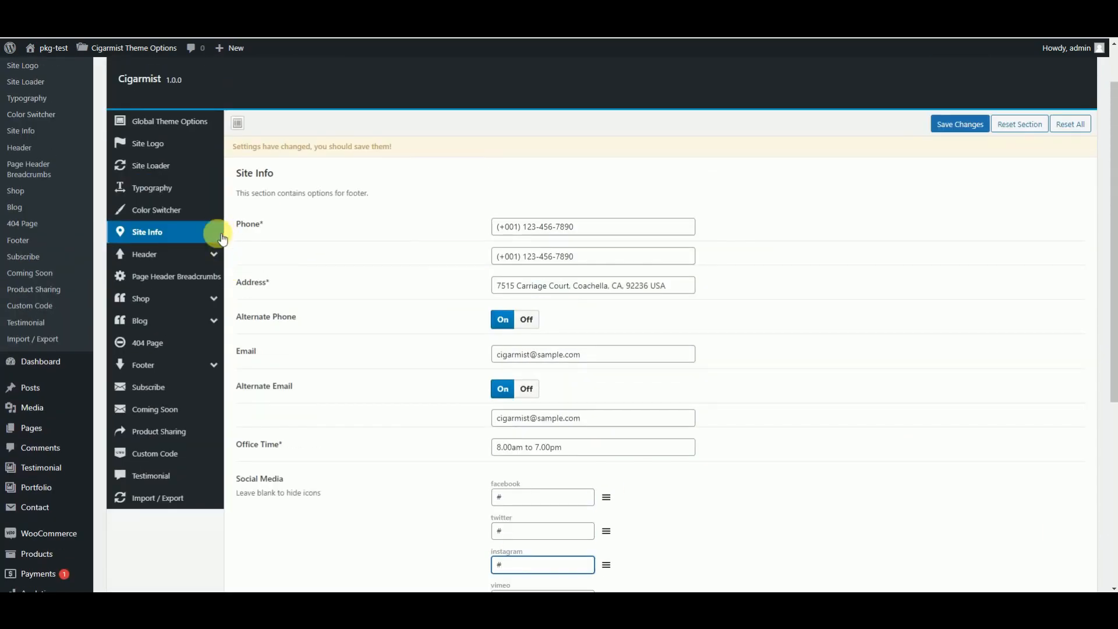
Step: In the Header Top options, try switching Header Top off and back on, and leave Header Top as Slider off
{"action": "mouse_move", "coordinate": [218, 259]}
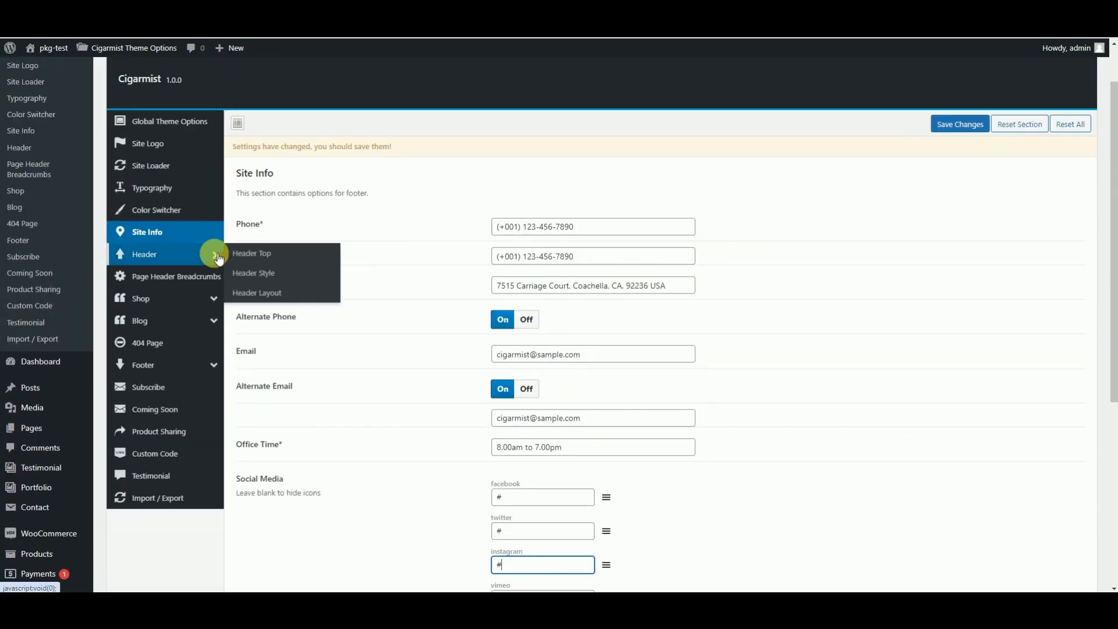
{"action": "left_click", "coordinate": [252, 254]}
{"action": "scroll", "coordinate": [501, 268], "scroll_direction": "down", "scroll_amount": 3}
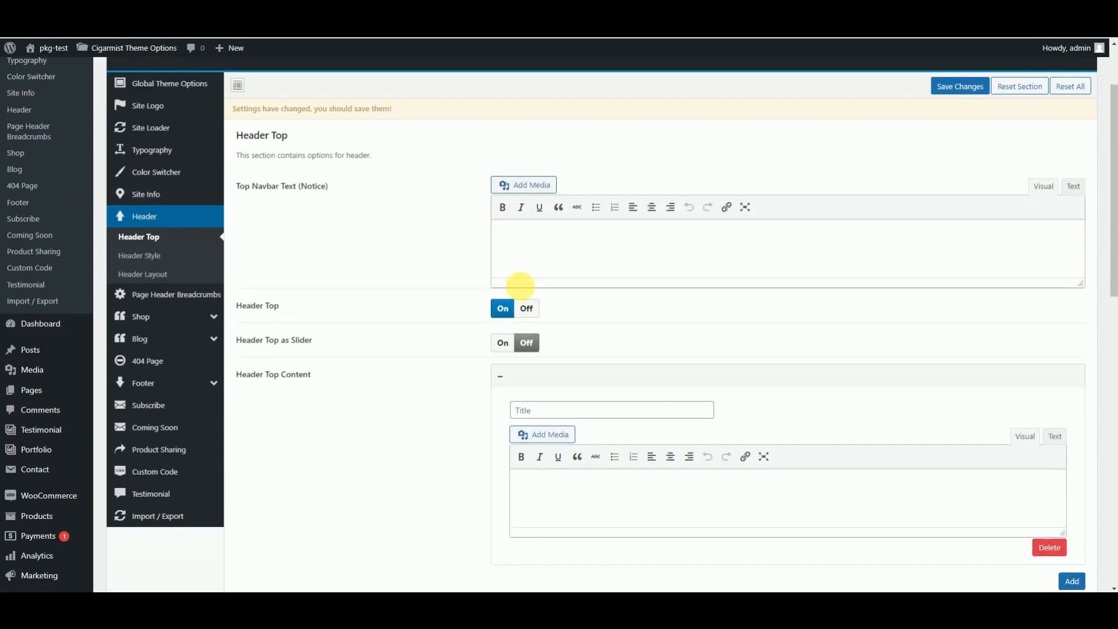
{"action": "left_click", "coordinate": [526, 209]}
{"action": "left_click", "coordinate": [510, 213]}
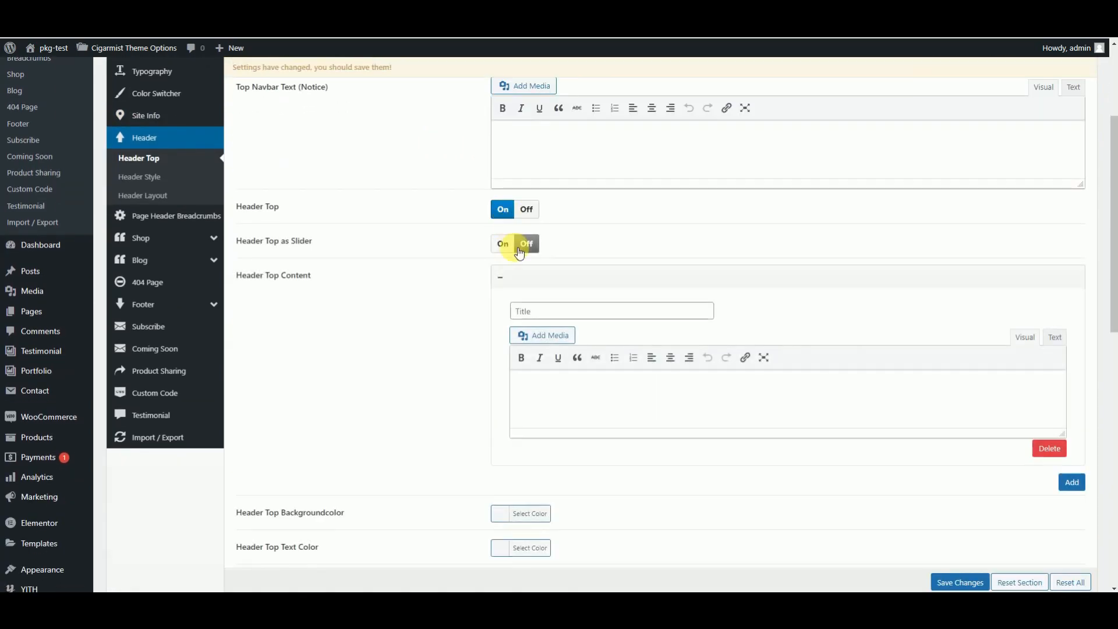
{"action": "left_click", "coordinate": [528, 245]}
Step: Examine the remaining Header Top options, including the color pickers, element layout, cart title and clearance content
{"action": "scroll", "coordinate": [536, 246], "scroll_direction": "down", "scroll_amount": 5}
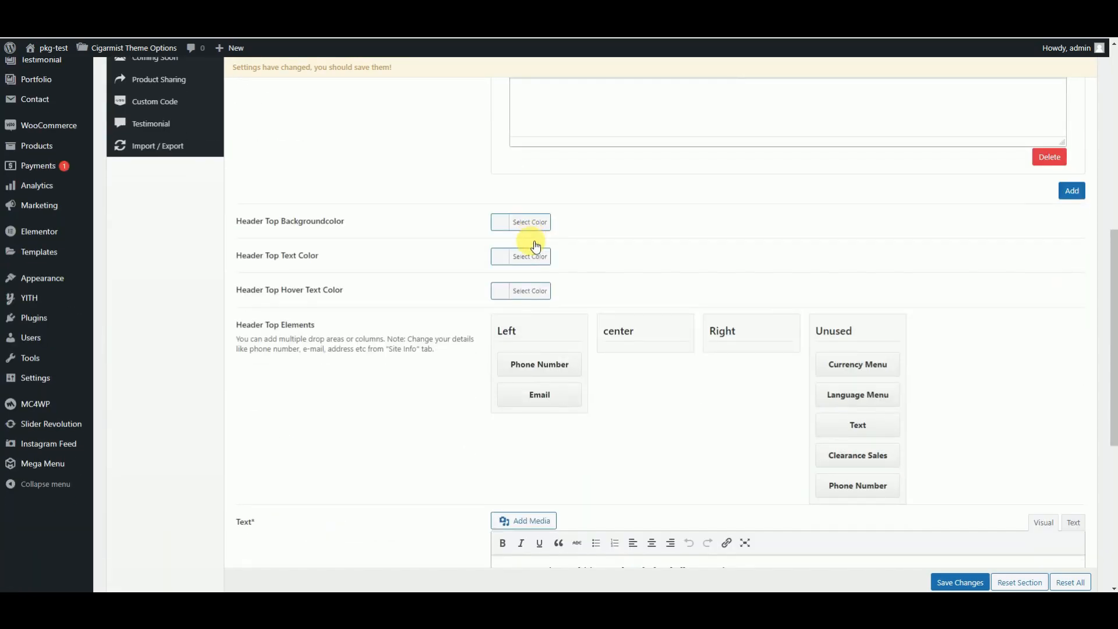
{"action": "left_click", "coordinate": [506, 229]}
{"action": "left_click", "coordinate": [648, 236]}
{"action": "scroll", "coordinate": [635, 236], "scroll_direction": "down", "scroll_amount": 2}
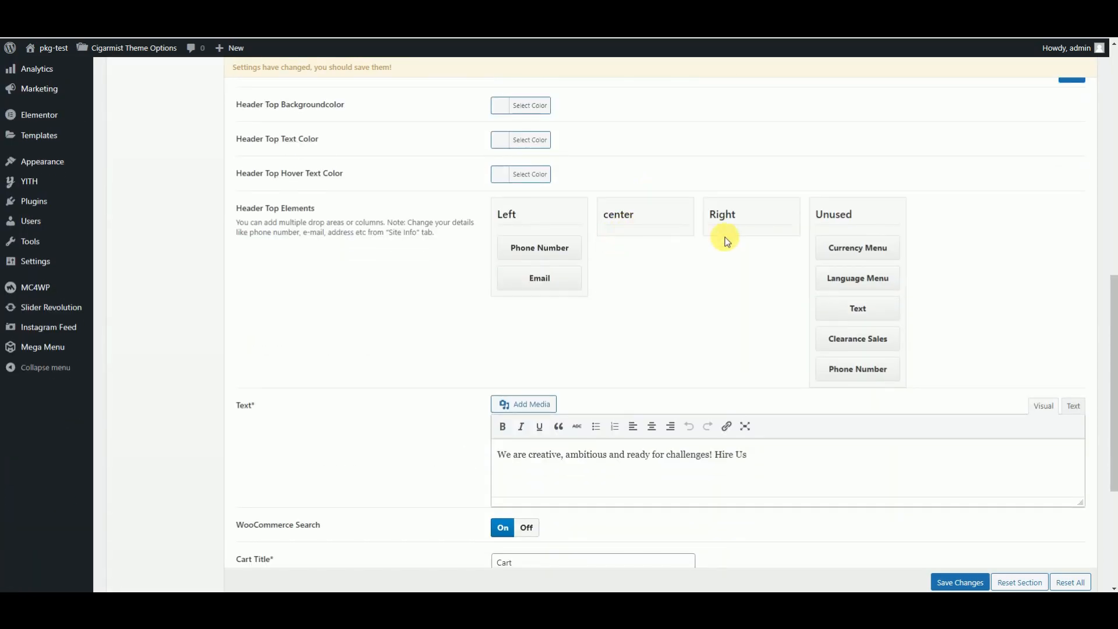
{"action": "left_click_drag", "start_coordinate": [852, 252], "coordinate": [839, 274]}
{"action": "scroll", "coordinate": [642, 273], "scroll_direction": "down", "scroll_amount": 3}
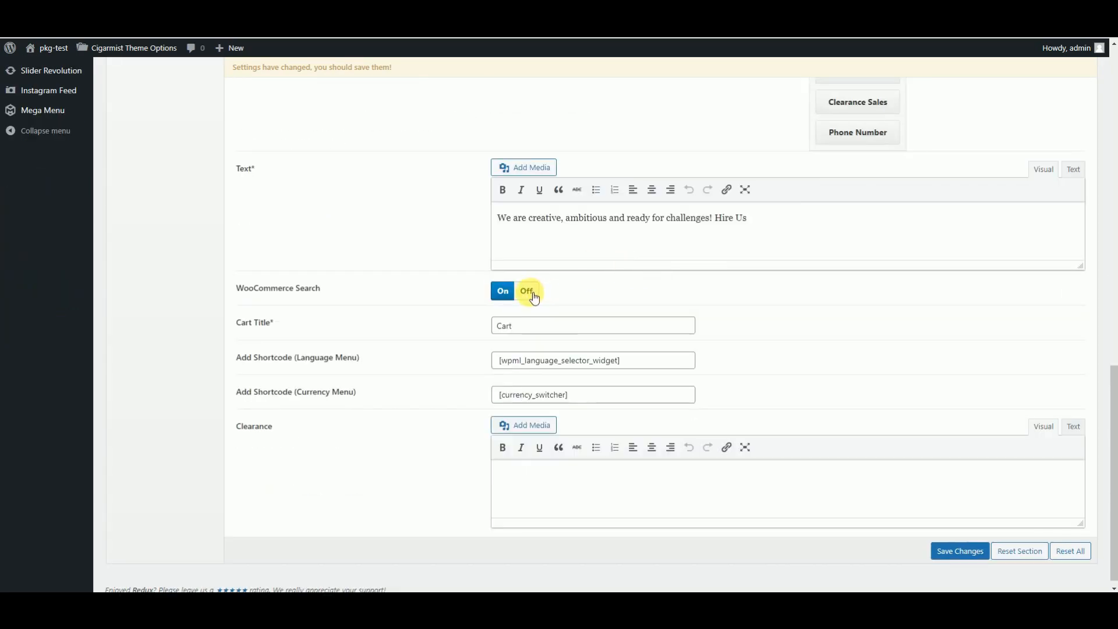
{"action": "left_click", "coordinate": [553, 329]}
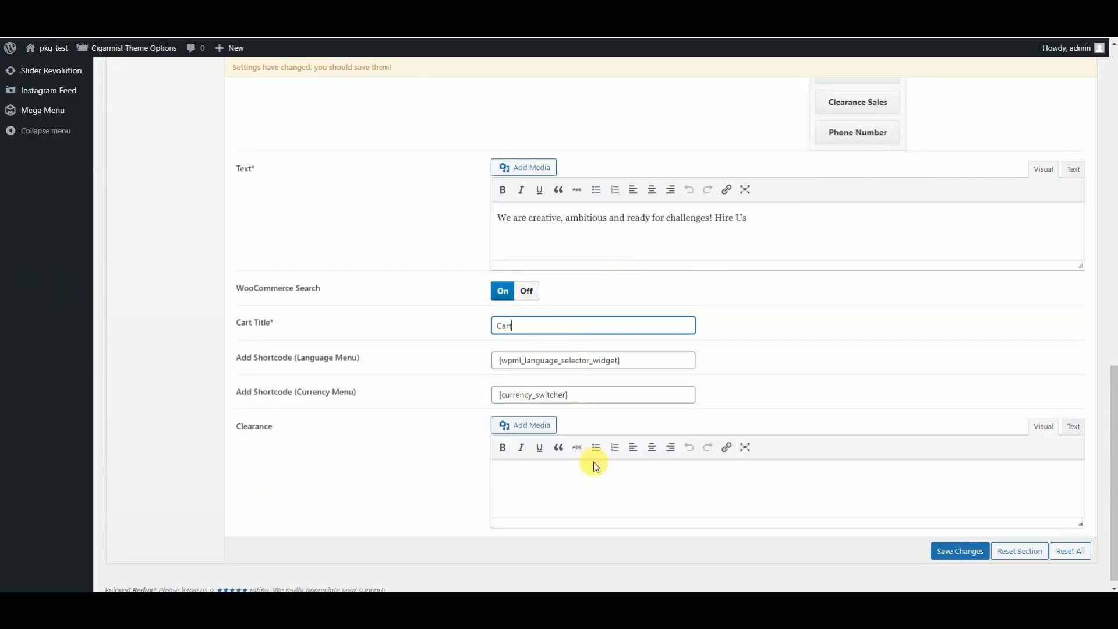
{"action": "left_click", "coordinate": [593, 486]}
{"action": "scroll", "coordinate": [401, 284], "scroll_direction": "up", "scroll_amount": 10}
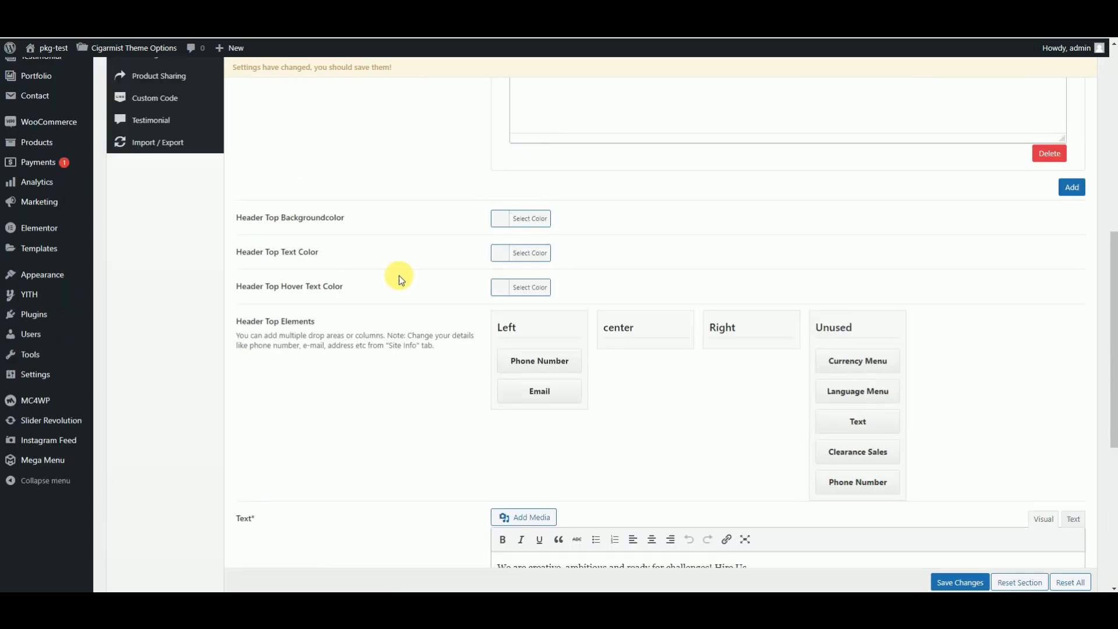
Step: Examine the Header Style options and leave Header Container at Full
{"action": "left_click", "coordinate": [169, 115]}
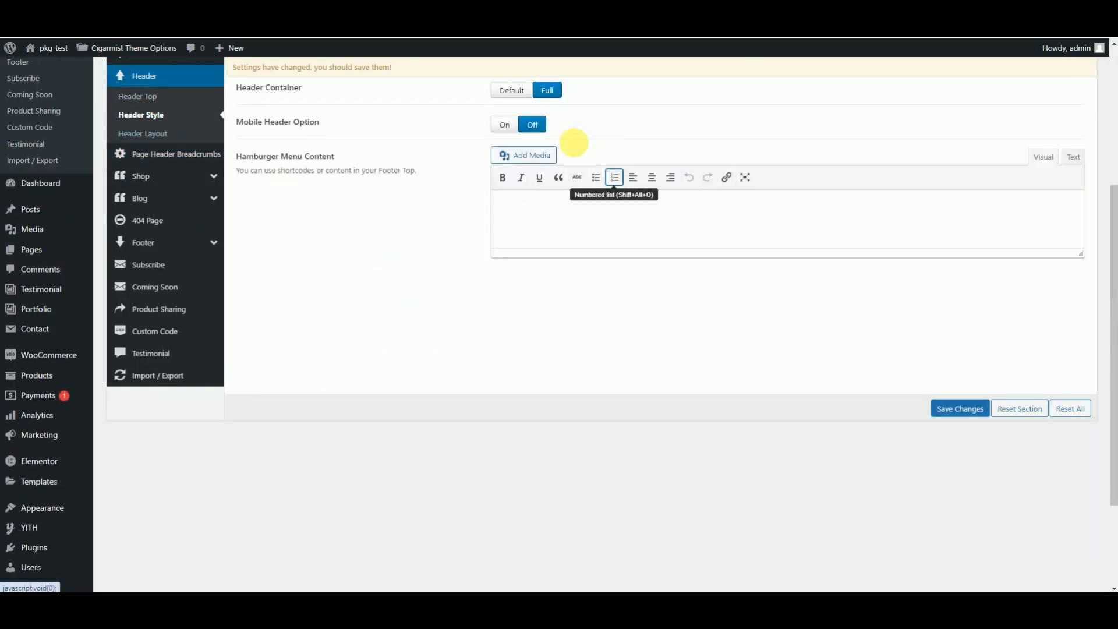
{"action": "scroll", "coordinate": [499, 187], "scroll_direction": "up", "scroll_amount": 3}
{"action": "left_click", "coordinate": [544, 288]}
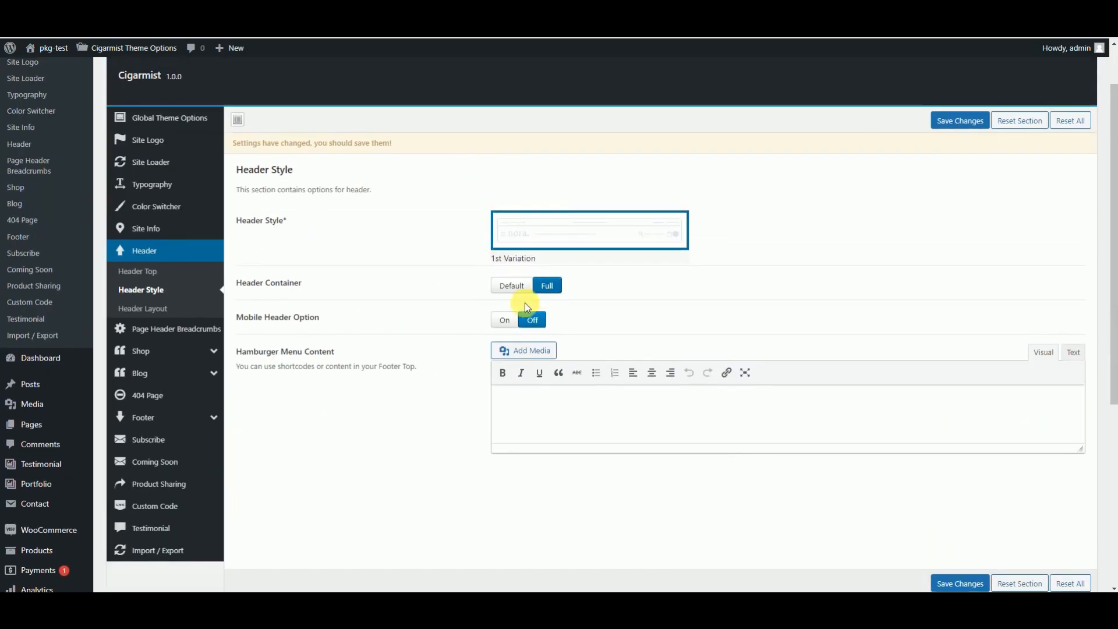
Step: In the Header Layout options, set Header Transparent to No and try Custom header colors before returning to Default
{"action": "left_click", "coordinate": [143, 307]}
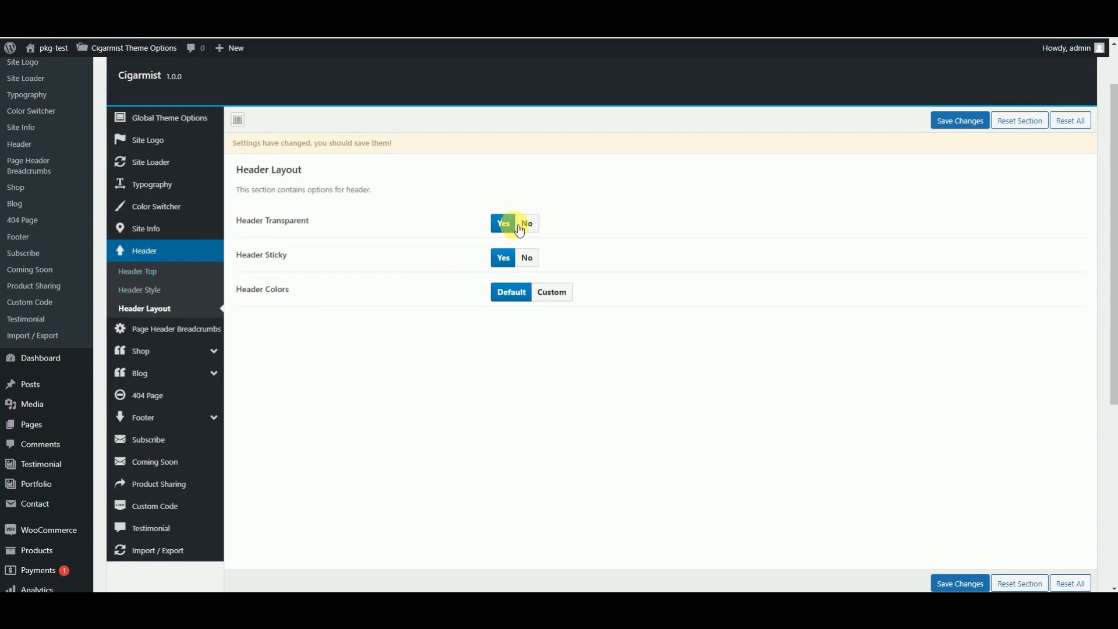
{"action": "left_click", "coordinate": [527, 224]}
{"action": "left_click", "coordinate": [550, 292]}
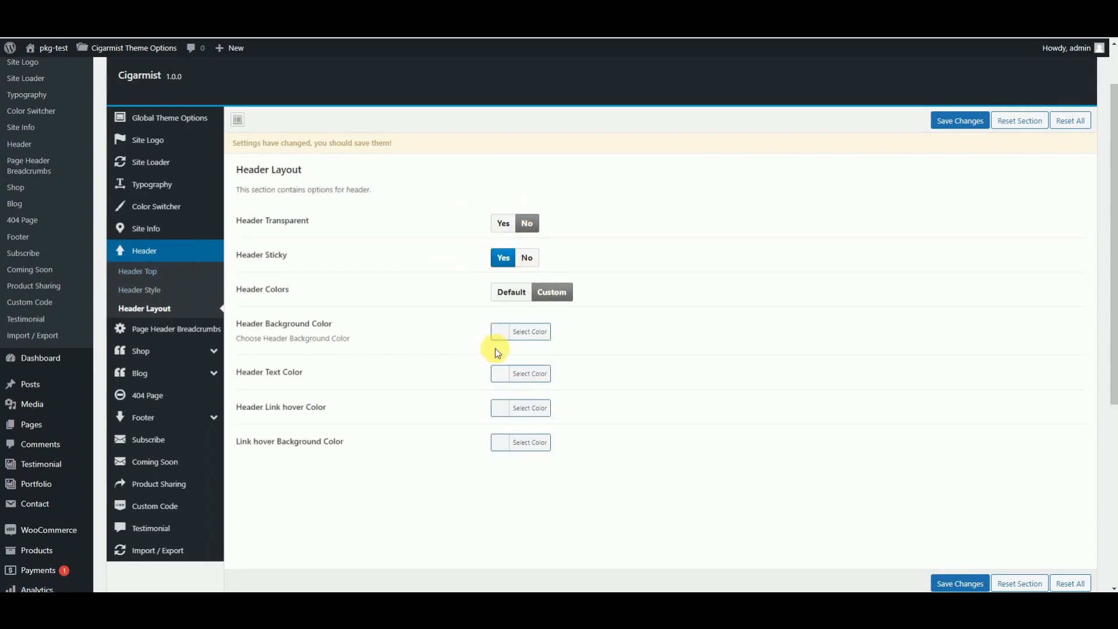
{"action": "left_click", "coordinate": [516, 296]}
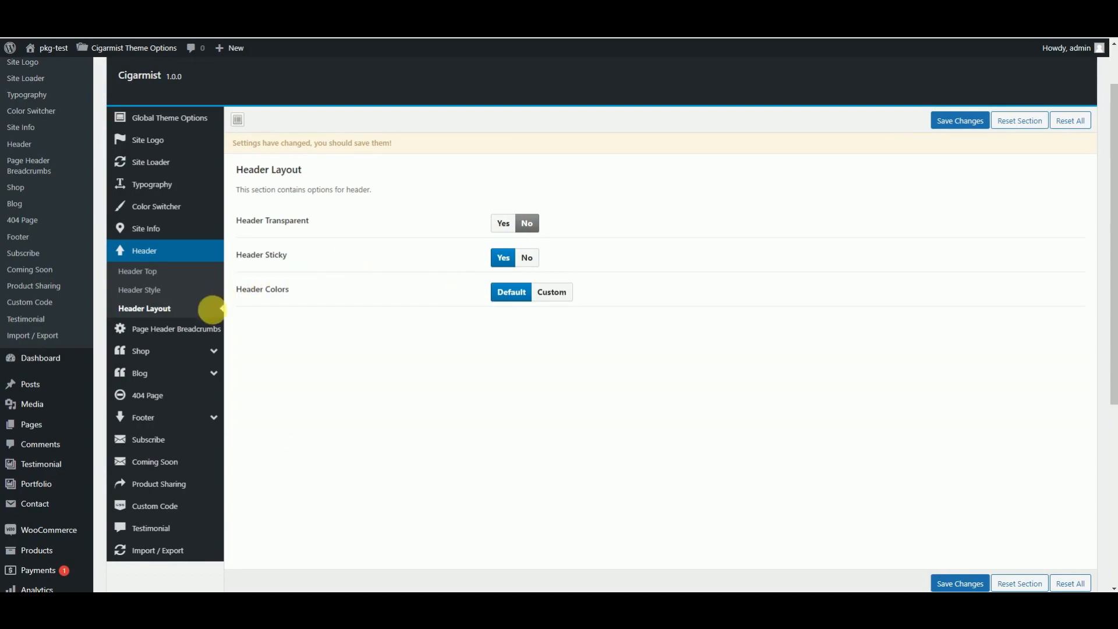
Step: In Page Header Breadcrumbs, try the Image page header option, restore Color with breadcrumbs on, and view the background color picker
{"action": "left_click", "coordinate": [163, 329]}
{"action": "left_click", "coordinate": [541, 292]}
{"action": "left_click", "coordinate": [507, 292]}
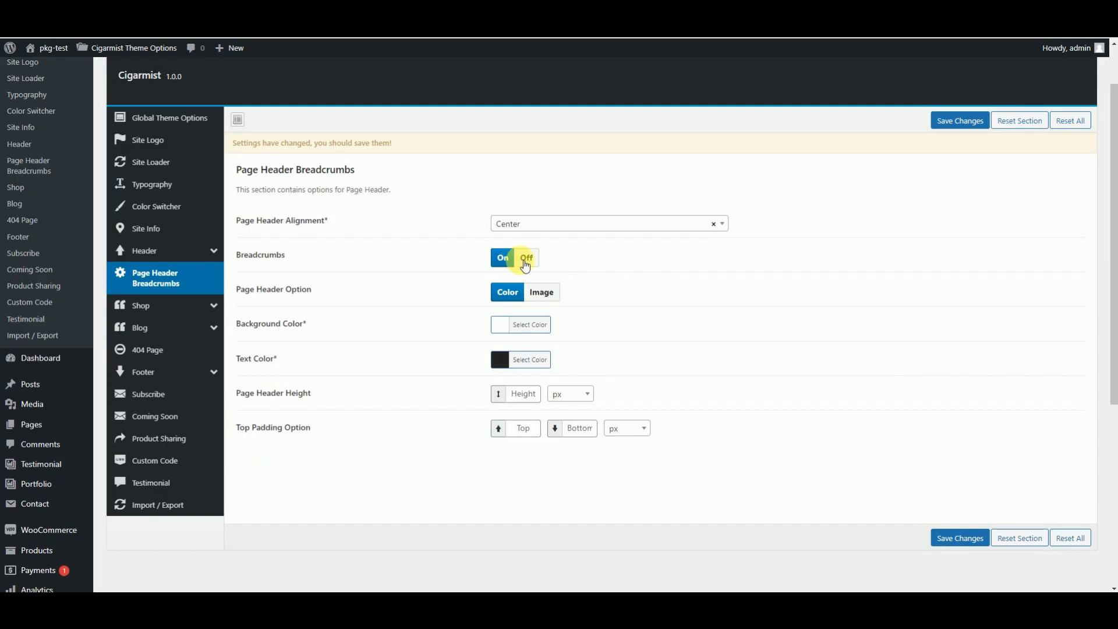
{"action": "left_click", "coordinate": [511, 262]}
{"action": "left_click", "coordinate": [495, 329]}
{"action": "left_click", "coordinate": [462, 304]}
Step: In the Shop Page options, try the Right Sidebar, Full Width and Off Sidebar Left product list styles, then restore Left Sidebar
{"action": "left_click", "coordinate": [143, 305]}
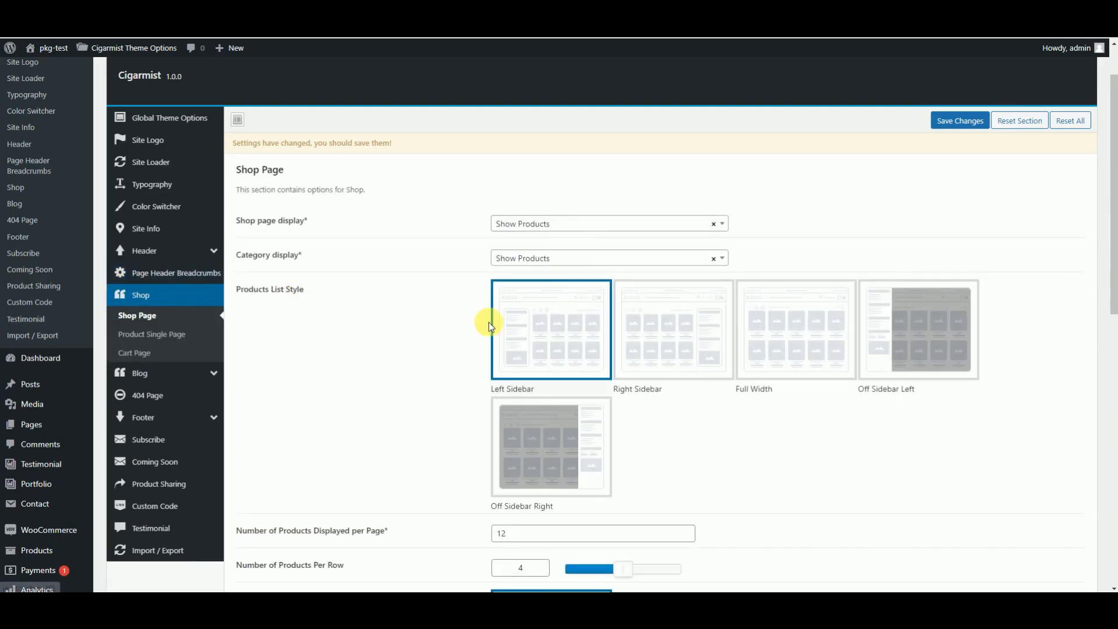
{"action": "scroll", "coordinate": [482, 279], "scroll_direction": "down", "scroll_amount": 2}
{"action": "left_click", "coordinate": [705, 219]}
{"action": "left_click", "coordinate": [796, 202]}
{"action": "left_click", "coordinate": [868, 201]}
{"action": "left_click", "coordinate": [568, 221]}
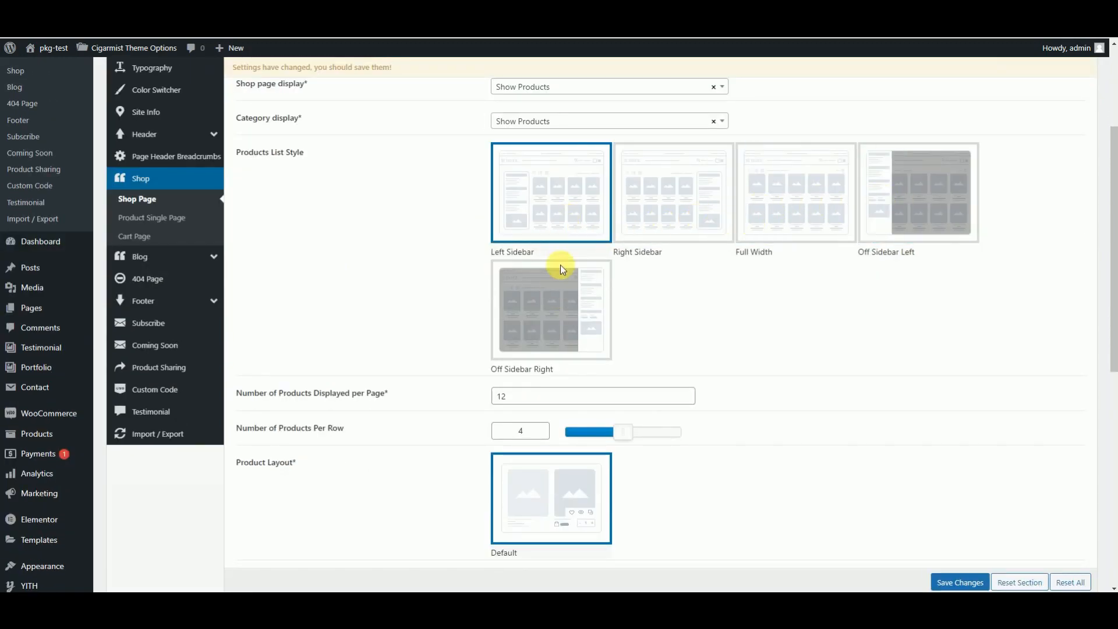
Step: Examine the Shop Page options from the product list styles down to the stock progress setting, leaving Left Sidebar selected
{"action": "scroll", "coordinate": [554, 341], "scroll_direction": "down", "scroll_amount": 3}
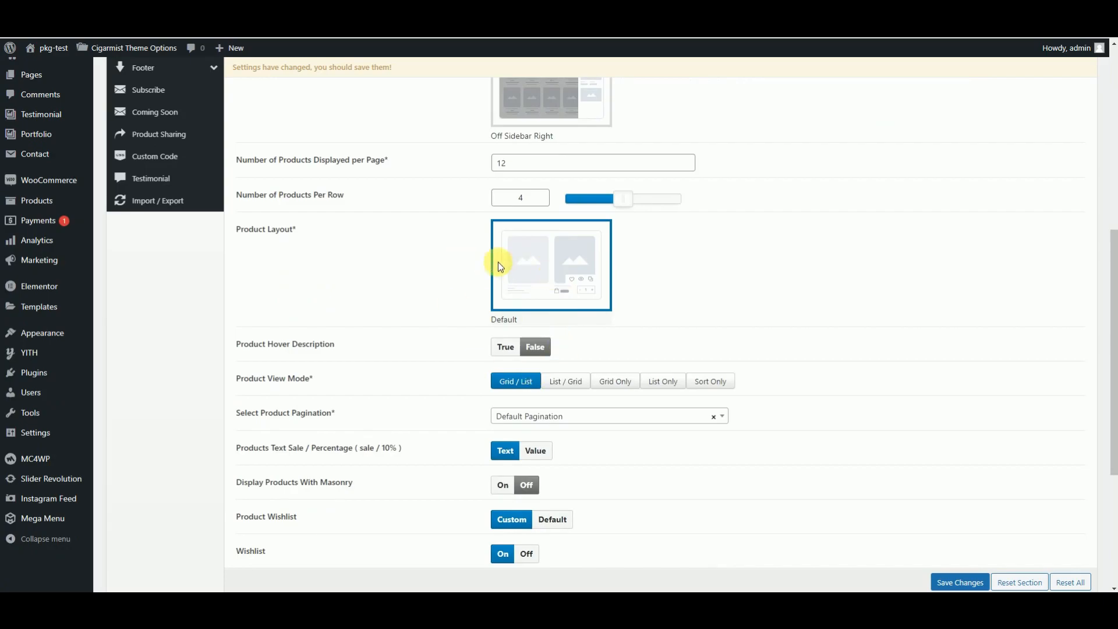
{"action": "scroll", "coordinate": [498, 267], "scroll_direction": "up", "scroll_amount": 5}
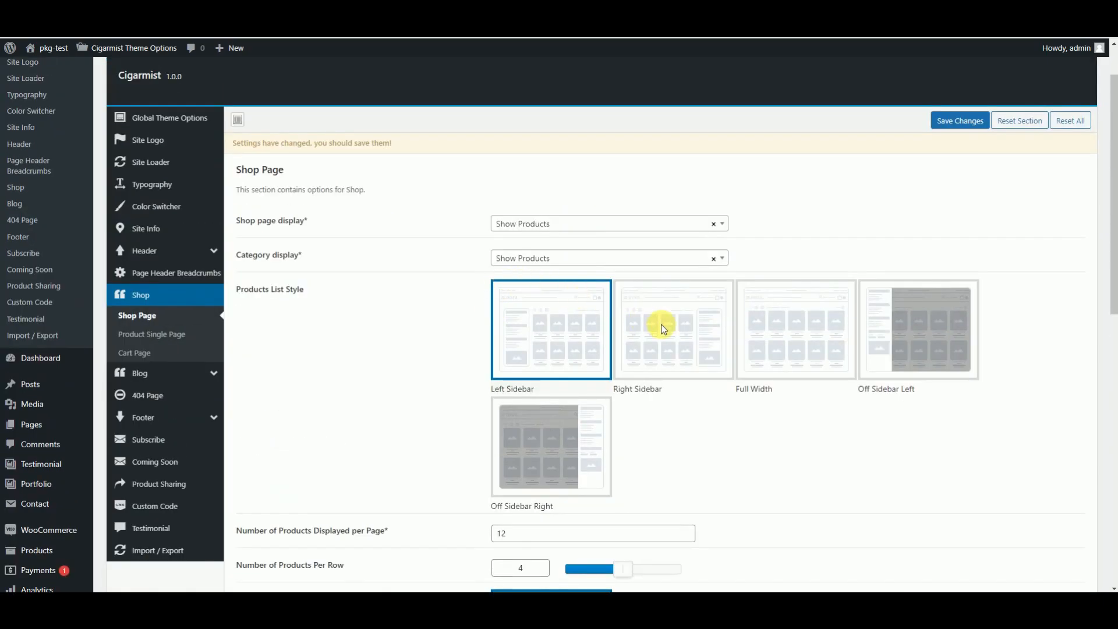
{"action": "left_click", "coordinate": [663, 329]}
{"action": "left_click", "coordinate": [576, 334]}
{"action": "scroll", "coordinate": [564, 320], "scroll_direction": "down", "scroll_amount": 6}
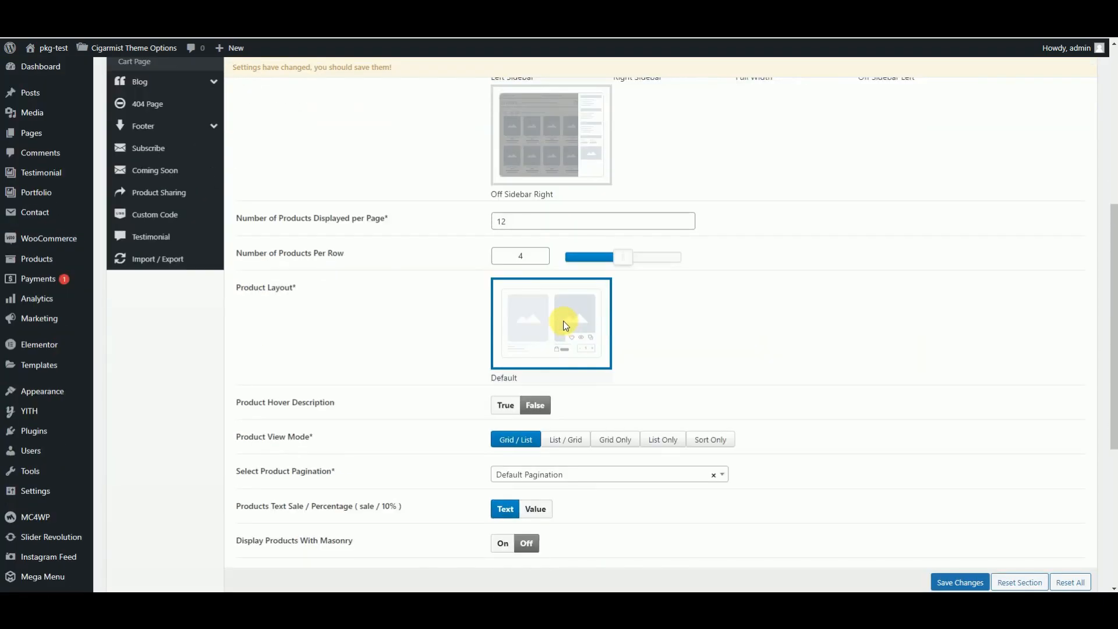
{"action": "scroll", "coordinate": [557, 269], "scroll_direction": "down", "scroll_amount": 3}
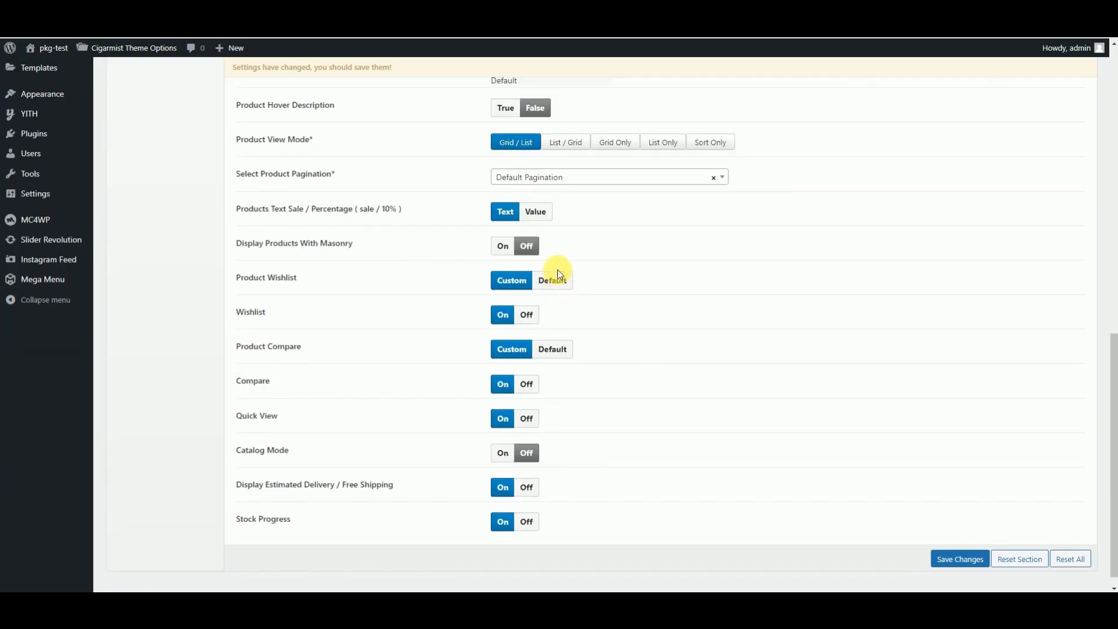
{"action": "scroll", "coordinate": [558, 269], "scroll_direction": "up", "scroll_amount": 10}
Step: In the Product Single Page options, select Product Style 2 as the product thumbnail display
{"action": "left_click", "coordinate": [152, 378]}
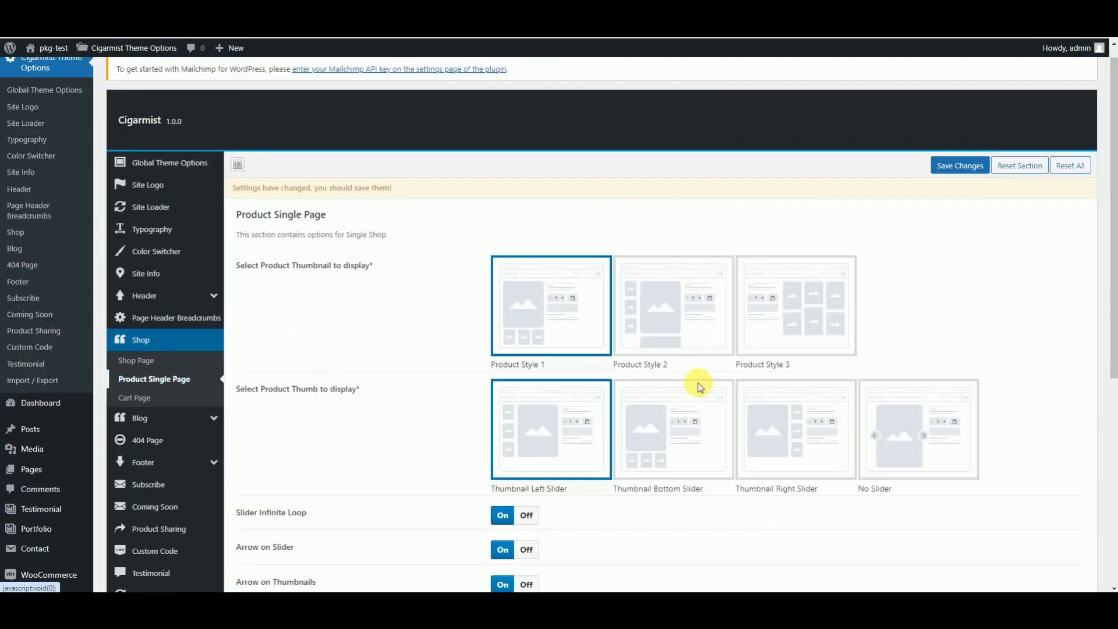
{"action": "left_click", "coordinate": [675, 329]}
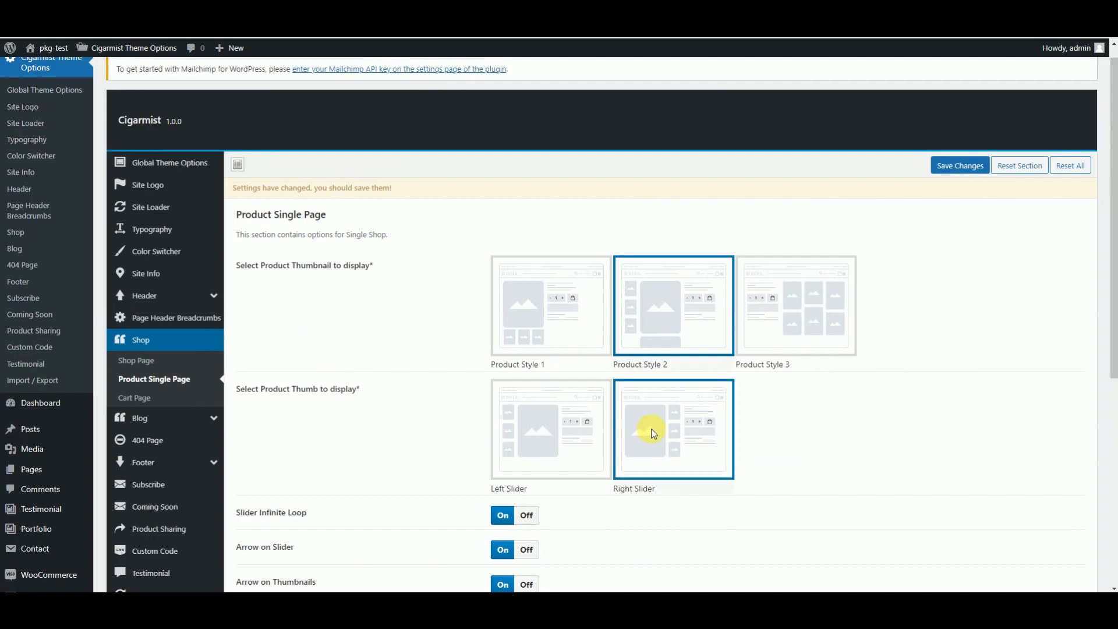
Step: In the Product Single Page options, compare the product styles and thumb displays, choosing Product Style 1 with Thumbnail Left Slider
{"action": "left_click", "coordinate": [852, 310]}
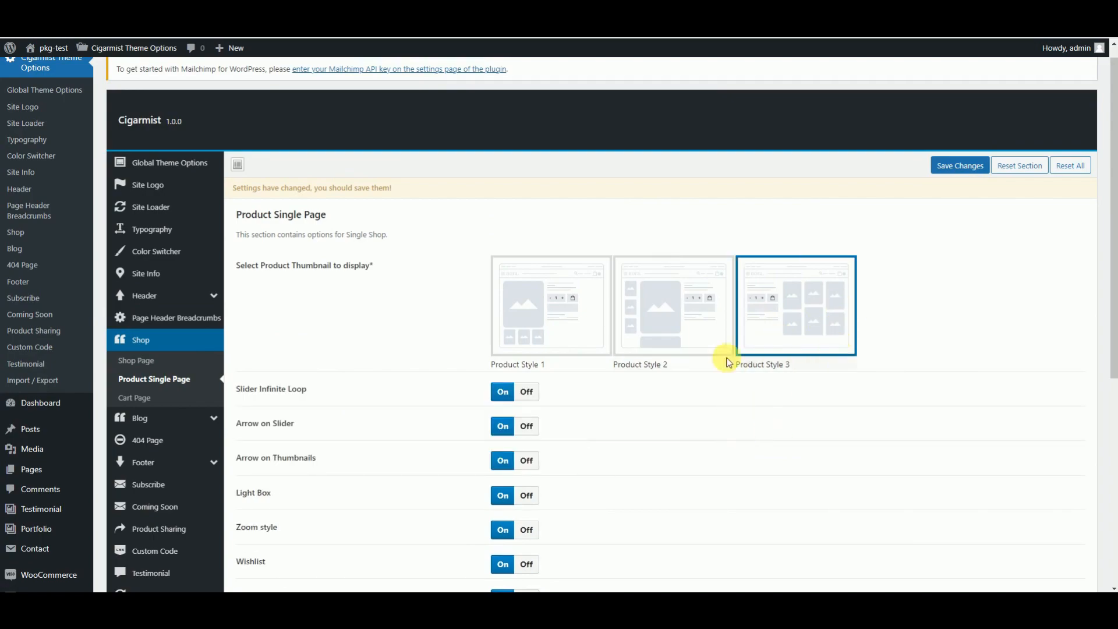
{"action": "left_click", "coordinate": [672, 317]}
{"action": "left_click", "coordinate": [574, 305]}
{"action": "left_click", "coordinate": [737, 415]}
{"action": "left_click", "coordinate": [867, 413]}
{"action": "left_click", "coordinate": [706, 414]}
{"action": "left_click", "coordinate": [566, 400]}
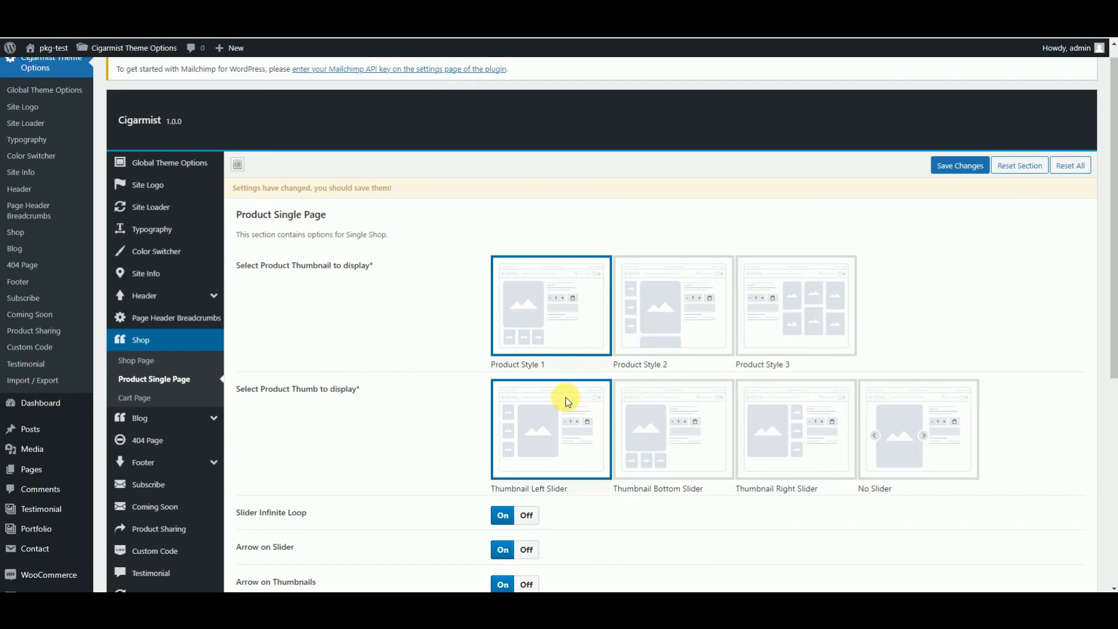
{"action": "scroll", "coordinate": [548, 327], "scroll_direction": "down", "scroll_amount": 5}
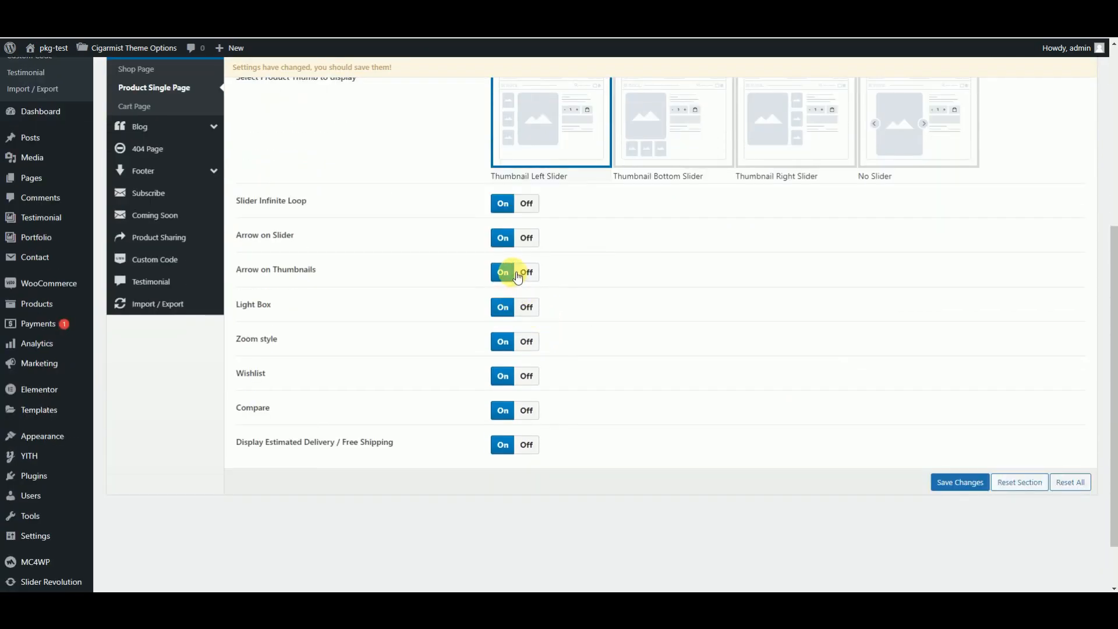
{"action": "scroll", "coordinate": [466, 268], "scroll_direction": "up", "scroll_amount": 5}
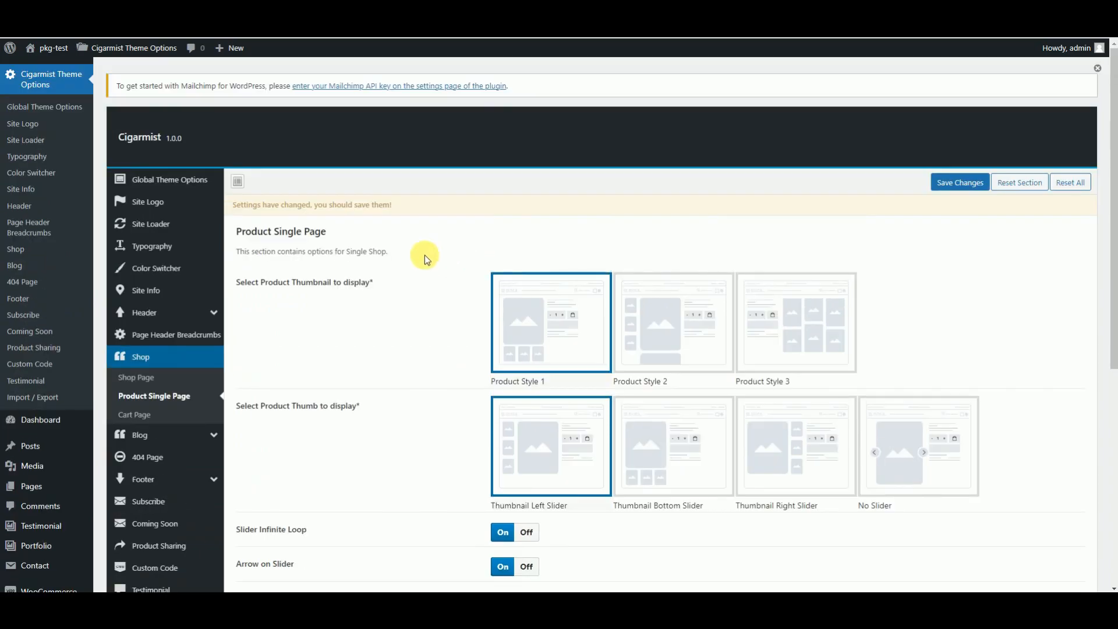
Step: View the available cart page choices in the shop's Cart Page options, leaving Cart Morden selected
{"action": "left_click", "coordinate": [173, 413]}
{"action": "left_click", "coordinate": [667, 286]}
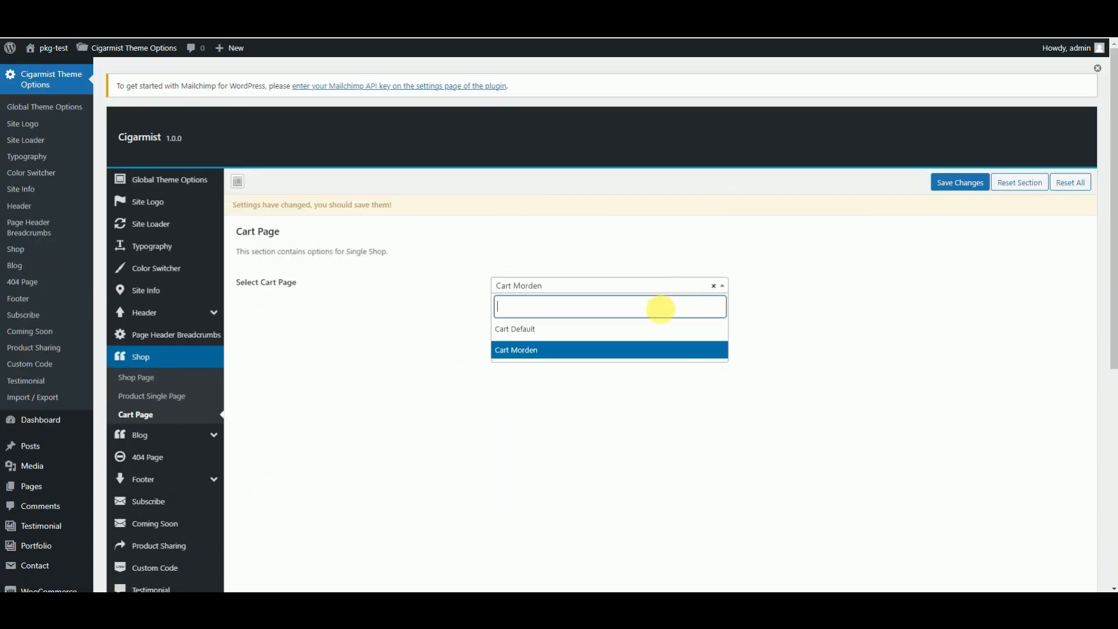
{"action": "left_click", "coordinate": [594, 431]}
Step: In the Blog Page options, try the Full Width layout and restore Right Sidebar
{"action": "left_click", "coordinate": [164, 438]}
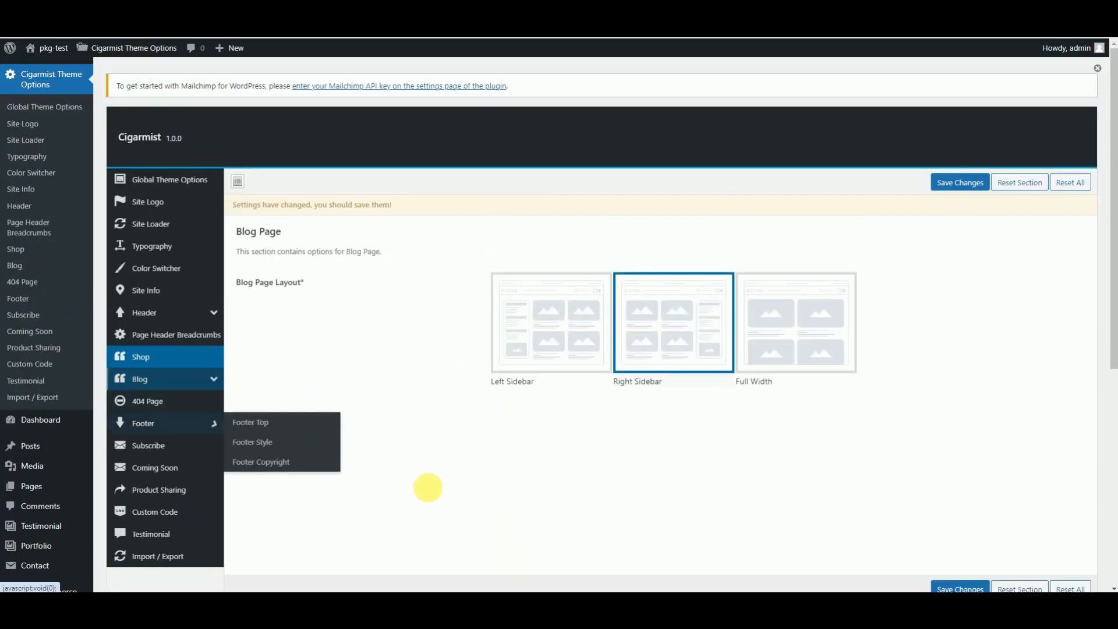
{"action": "left_click", "coordinate": [798, 324]}
{"action": "left_click", "coordinate": [707, 327]}
Step: Review the 404 Page options for the image, title, description and comments
{"action": "left_click", "coordinate": [150, 442]}
{"action": "mouse_move", "coordinate": [156, 447]}
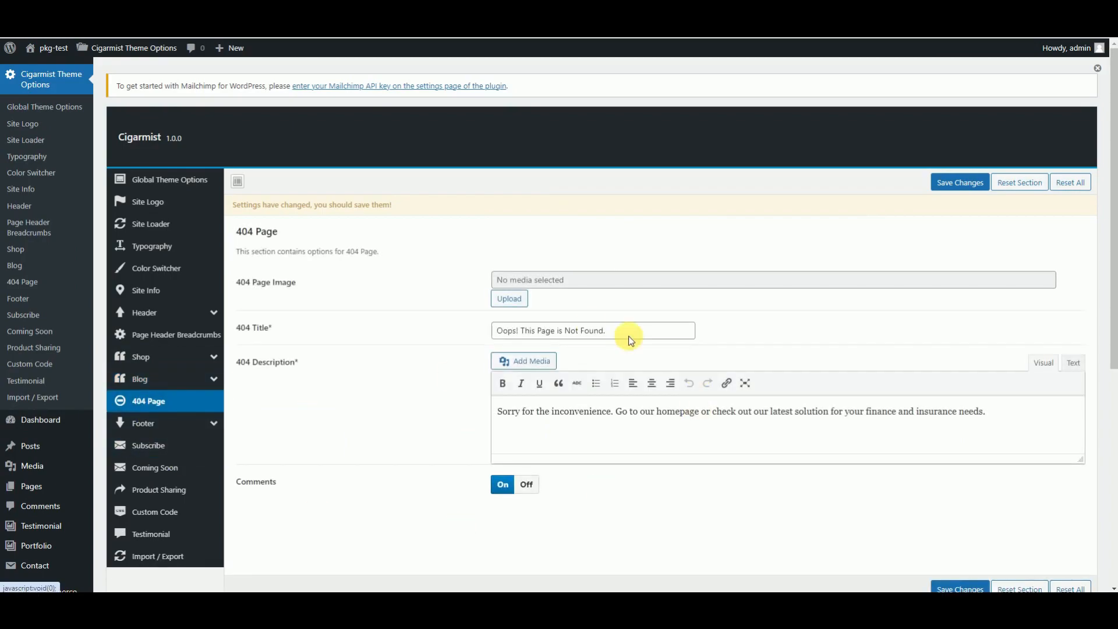
{"action": "scroll", "coordinate": [561, 377], "scroll_direction": "down", "scroll_amount": 1}
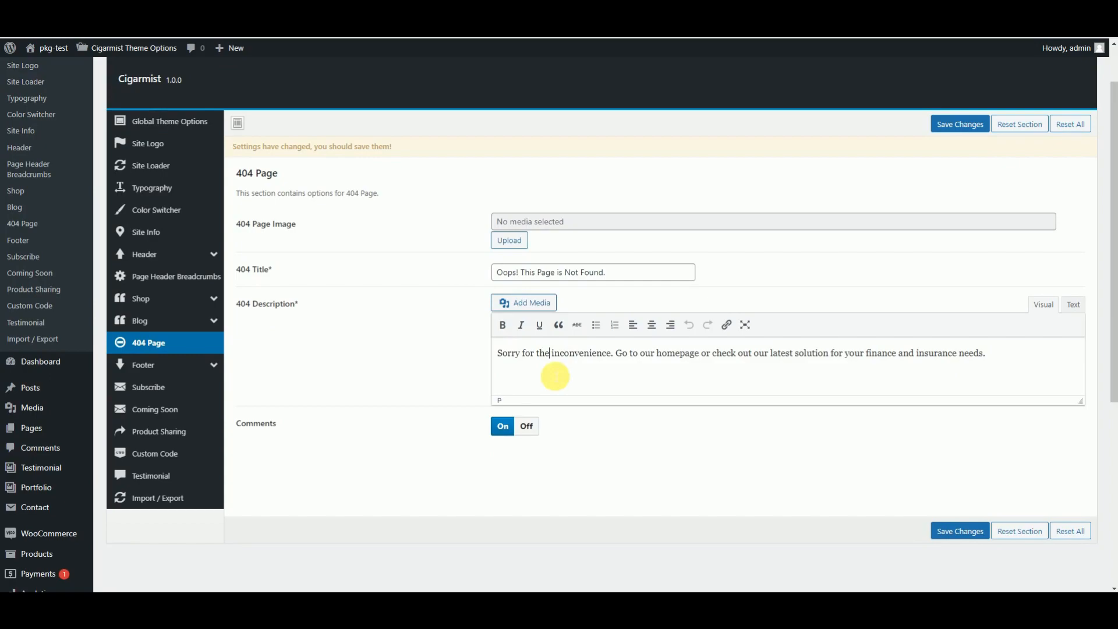
Step: View the Footer Top options and select the Two Column footer layout in Footer Style
{"action": "left_click", "coordinate": [146, 364]}
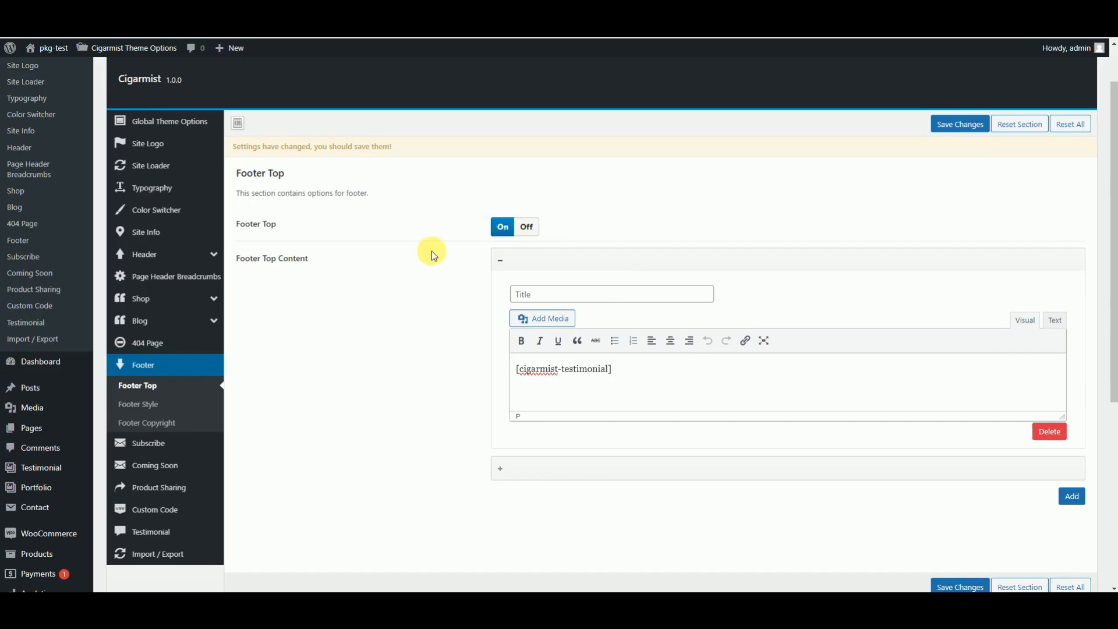
{"action": "left_click", "coordinate": [157, 406]}
{"action": "left_click", "coordinate": [642, 349]}
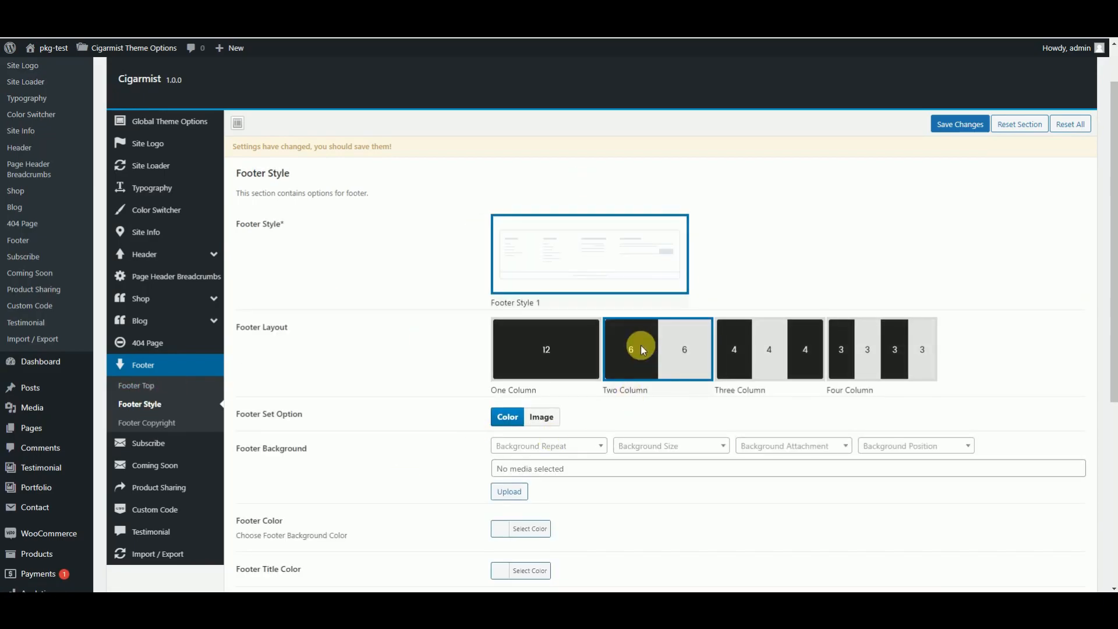
Step: Examine the Footer Style color settings, including the Footer Title Color picker, and the Footer Copyright content areas
{"action": "scroll", "coordinate": [637, 354], "scroll_direction": "down", "scroll_amount": 5}
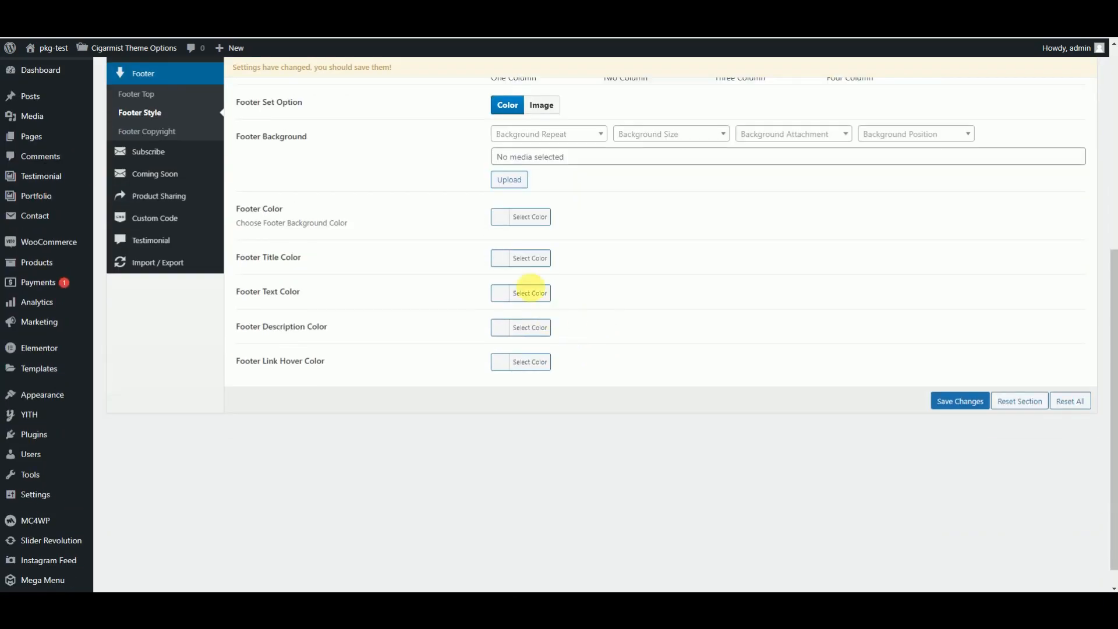
{"action": "left_click", "coordinate": [500, 262]}
{"action": "left_click", "coordinate": [706, 267]}
{"action": "scroll", "coordinate": [492, 252], "scroll_direction": "up", "scroll_amount": 2}
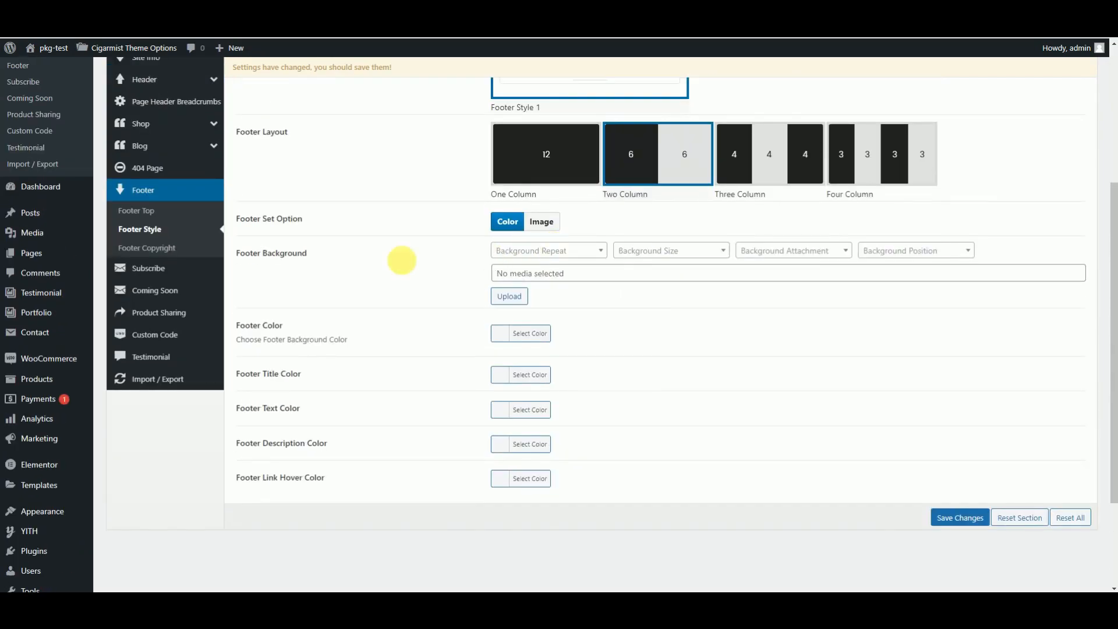
{"action": "left_click", "coordinate": [147, 247]}
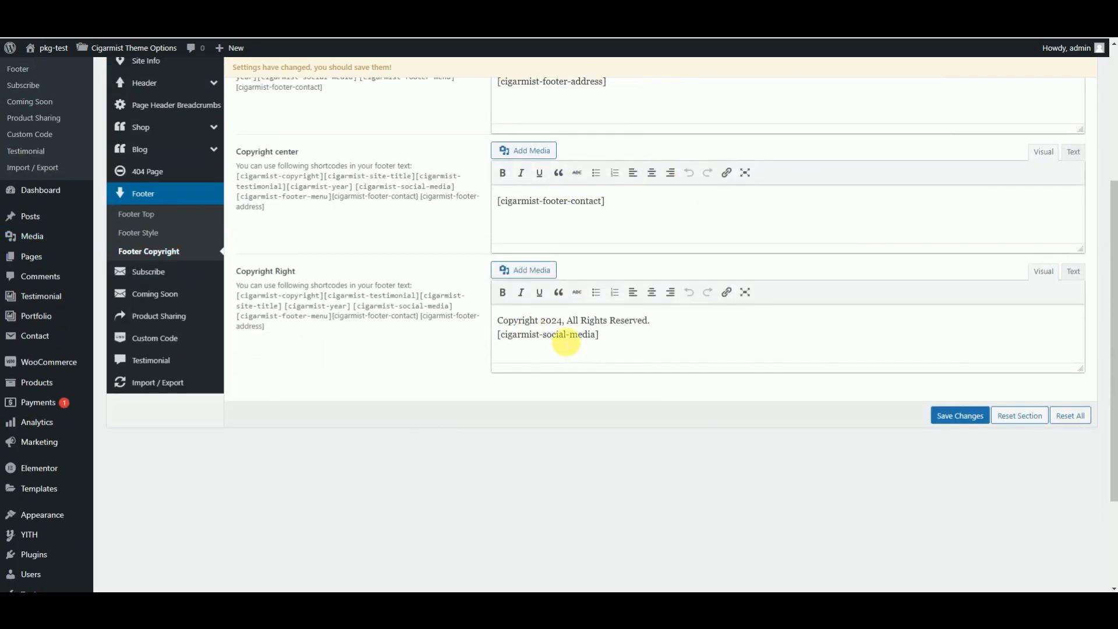
{"action": "scroll", "coordinate": [646, 247], "scroll_direction": "up", "scroll_amount": 2}
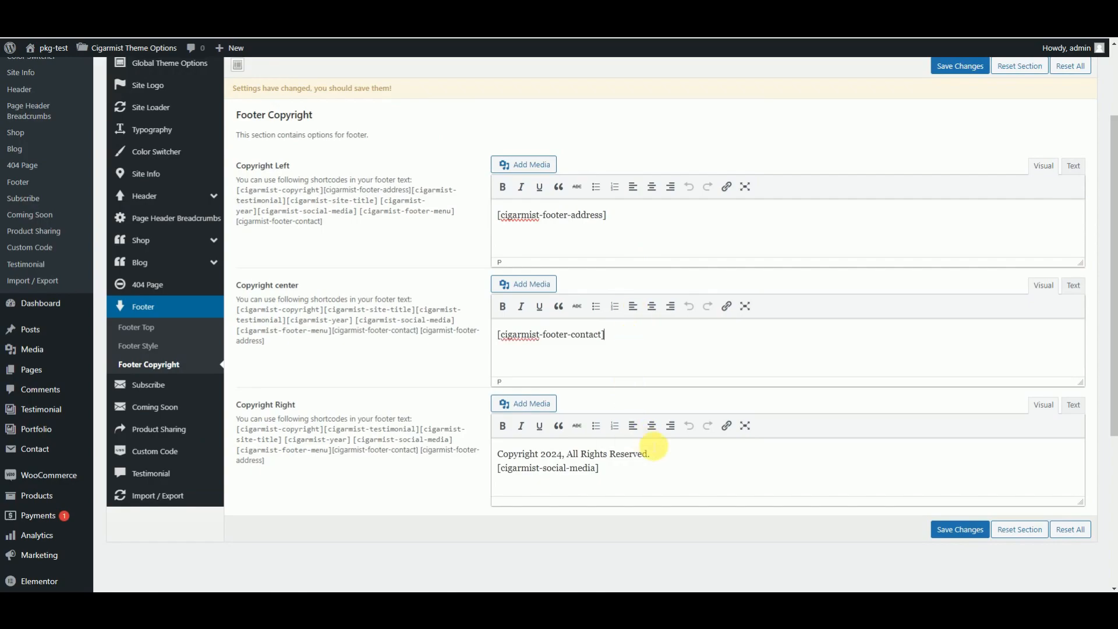
Step: Review the Subscribe options, covering the form shortcode, image, title and text
{"action": "left_click", "coordinate": [133, 384]}
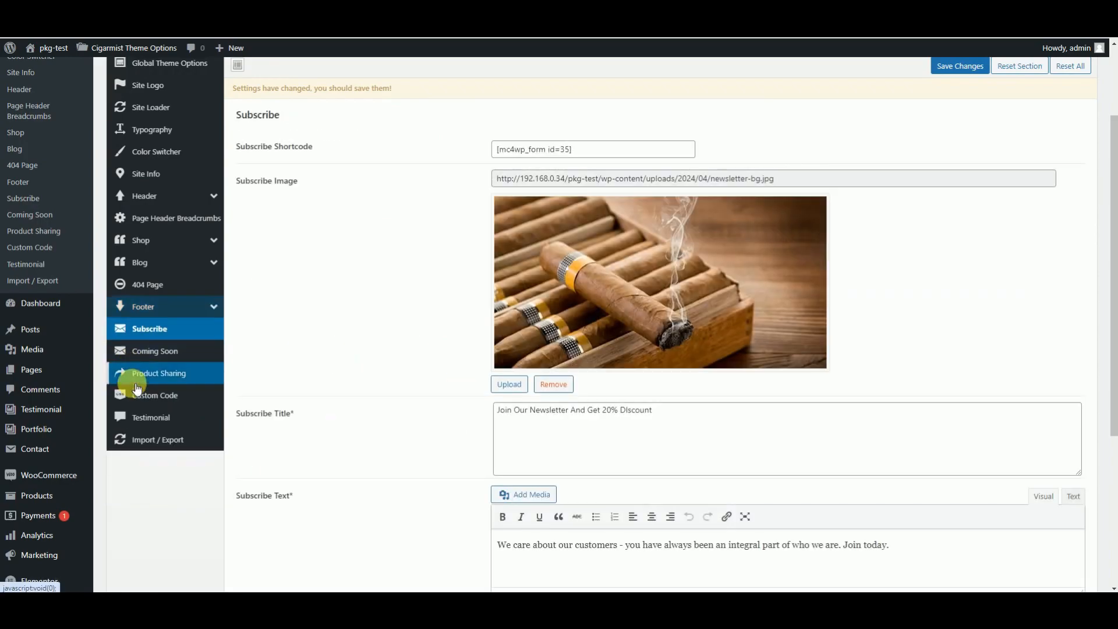
{"action": "scroll", "coordinate": [611, 355], "scroll_direction": "down", "scroll_amount": 4}
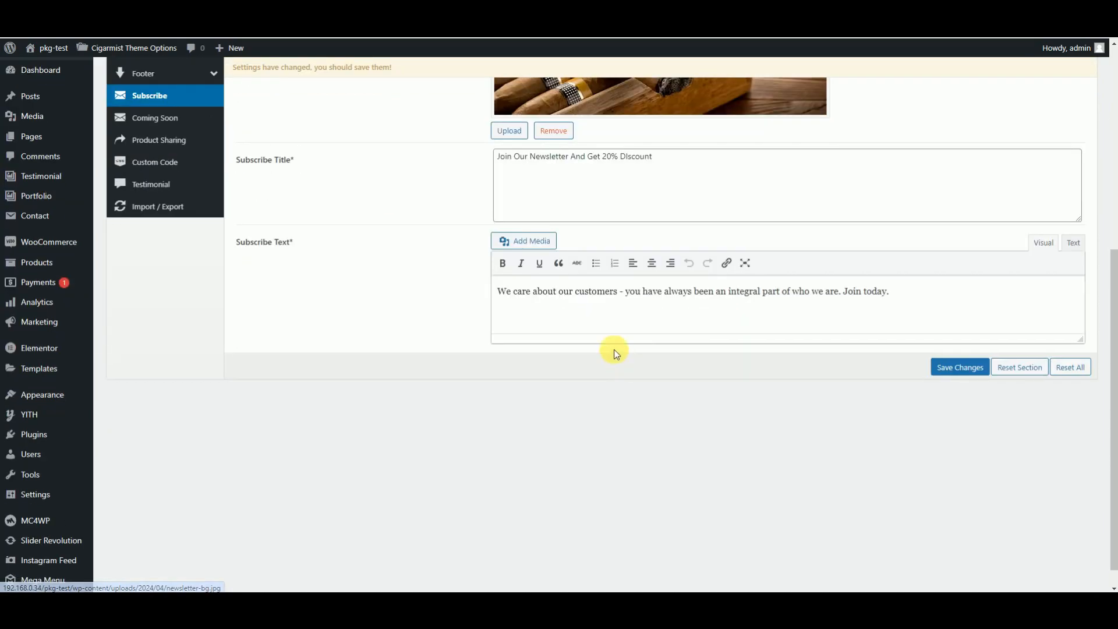
{"action": "left_click", "coordinate": [645, 163]}
{"action": "scroll", "coordinate": [637, 174], "scroll_direction": "up", "scroll_amount": 1}
{"action": "scroll", "coordinate": [637, 182], "scroll_direction": "up", "scroll_amount": 3}
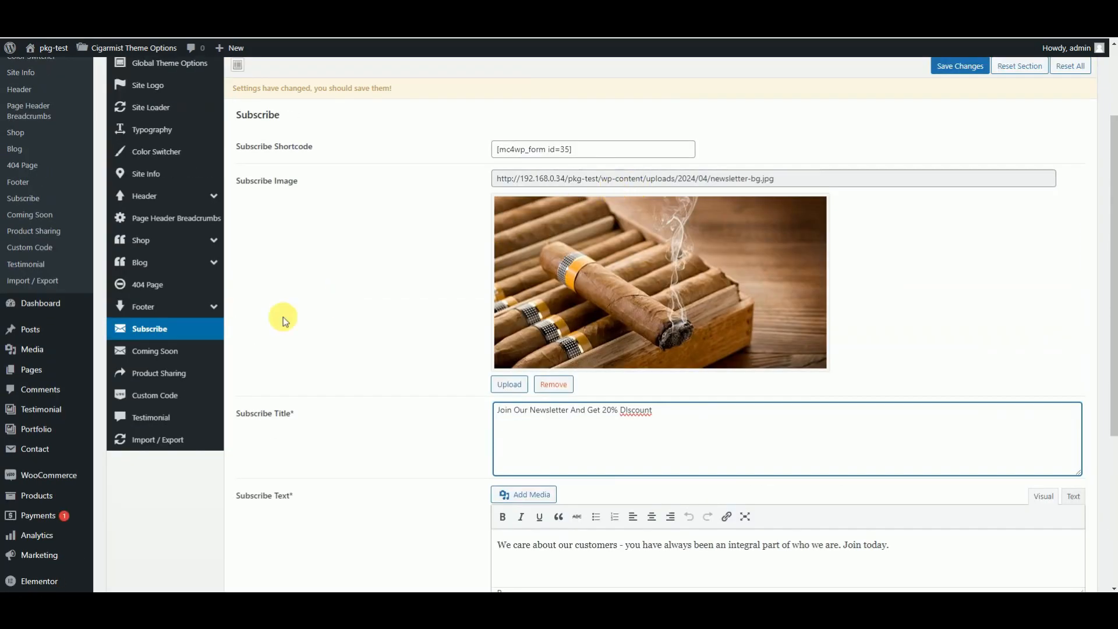
Step: In the Coming Soon options, examine the date picker, the background size and attachment choices, the shortcode and the title
{"action": "left_click", "coordinate": [131, 350]}
{"action": "left_click", "coordinate": [539, 183]}
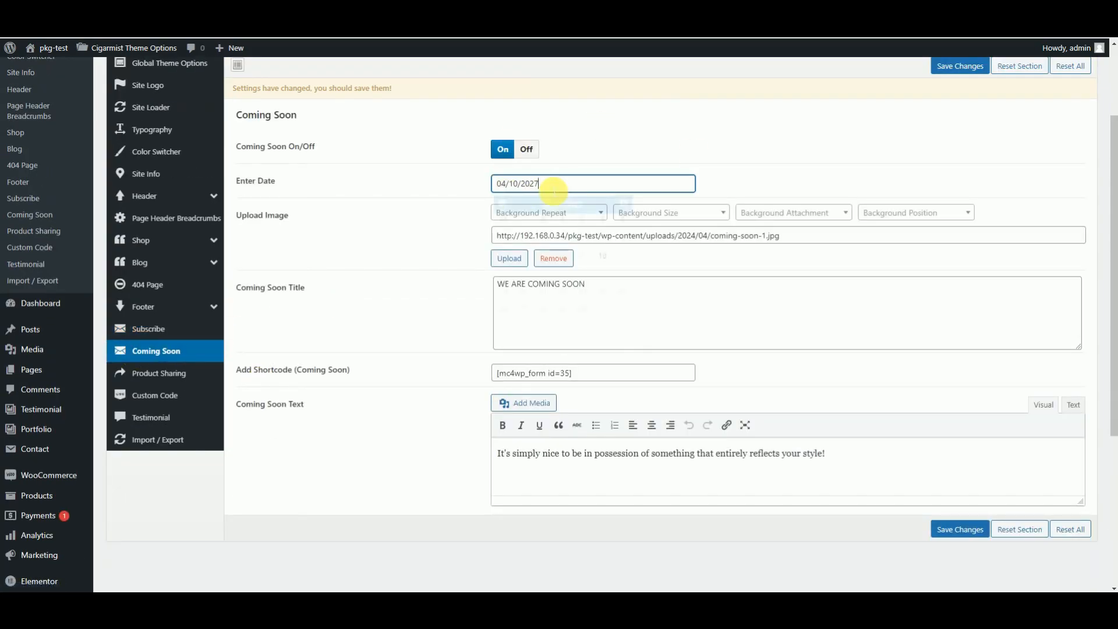
{"action": "left_click", "coordinate": [716, 213]}
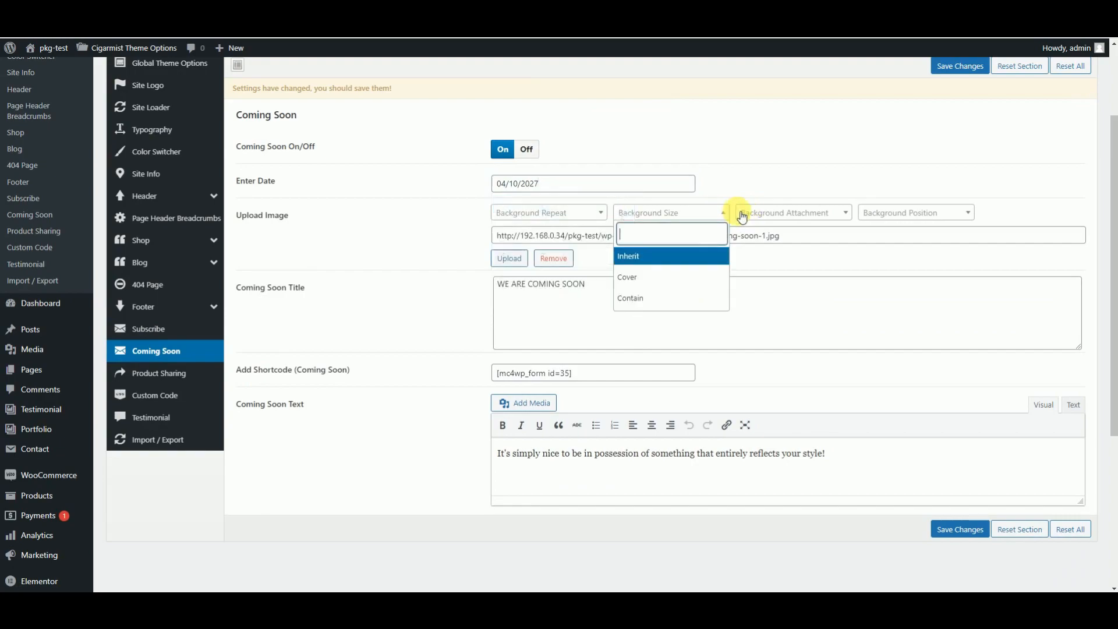
{"action": "left_click", "coordinate": [778, 214]}
{"action": "left_click", "coordinate": [694, 211]}
{"action": "left_click", "coordinate": [618, 365]}
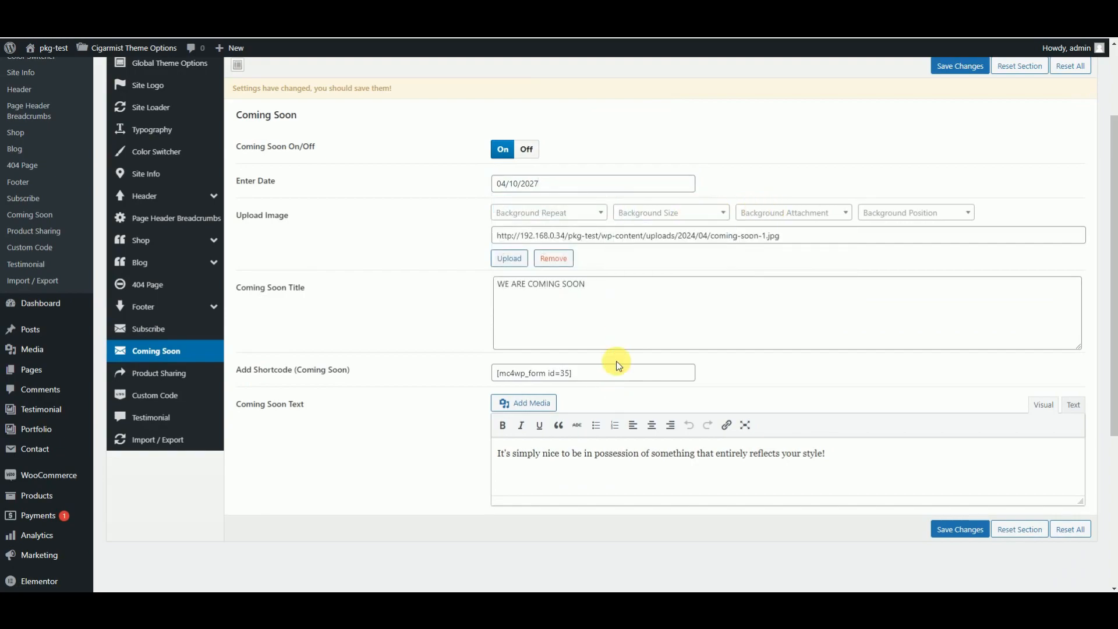
{"action": "left_click", "coordinate": [610, 378]}
{"action": "left_click", "coordinate": [577, 289]}
Step: Review the Product Sharing network switches and the Custom Code areas for header CSS, header JS and footer JS
{"action": "left_click", "coordinate": [134, 360]}
{"action": "left_click", "coordinate": [164, 371]}
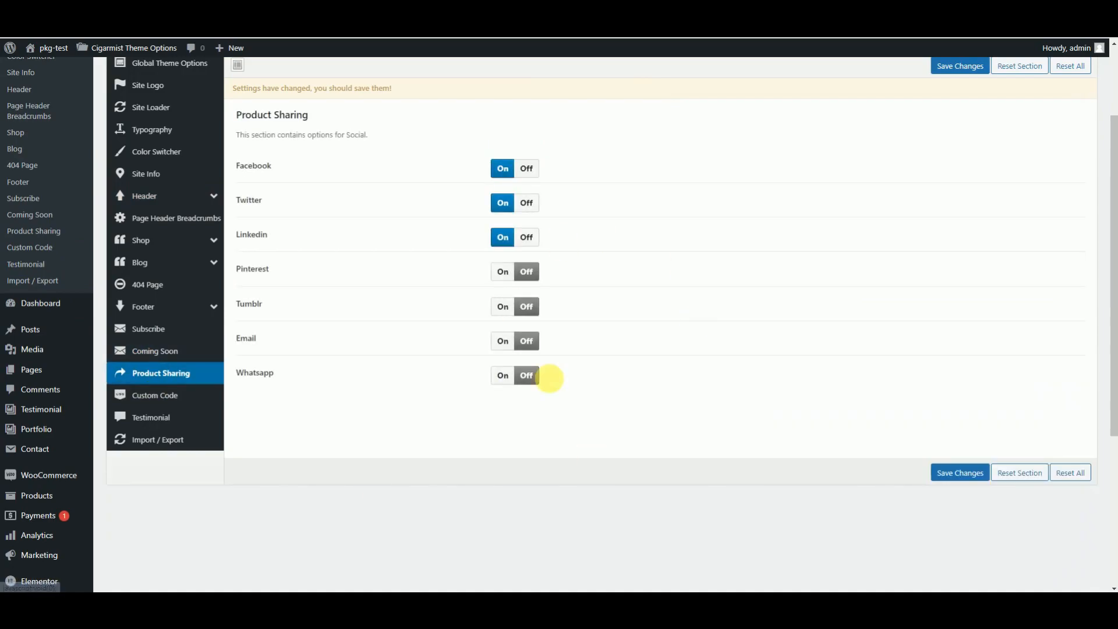
{"action": "left_click", "coordinate": [169, 393]}
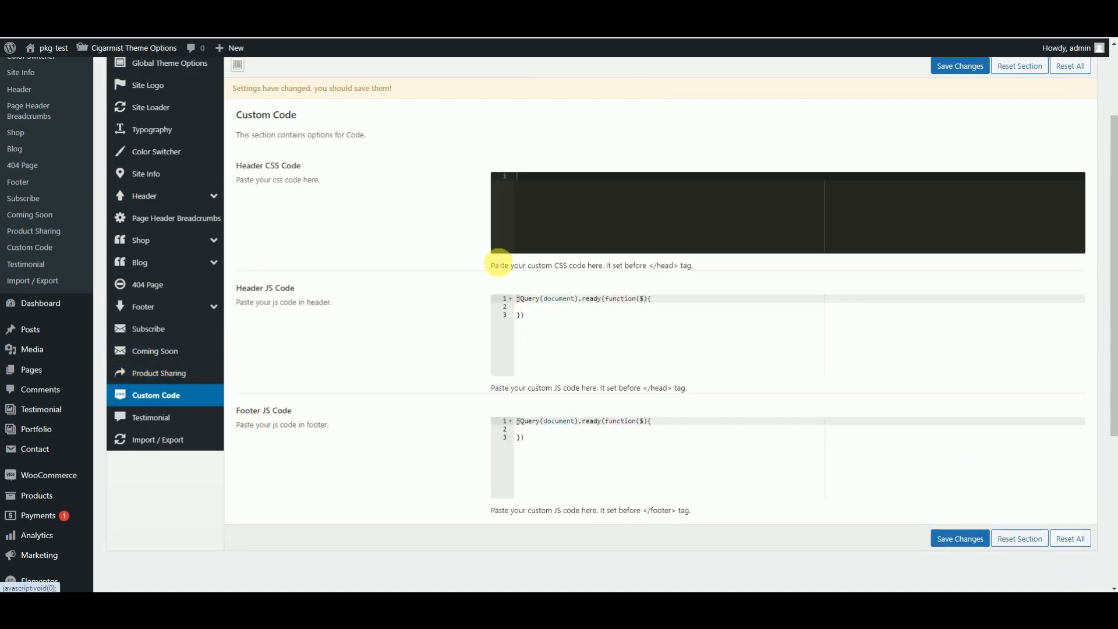
Step: Review the Testimonial display and slider options and save the theme option changes
{"action": "left_click", "coordinate": [175, 417]}
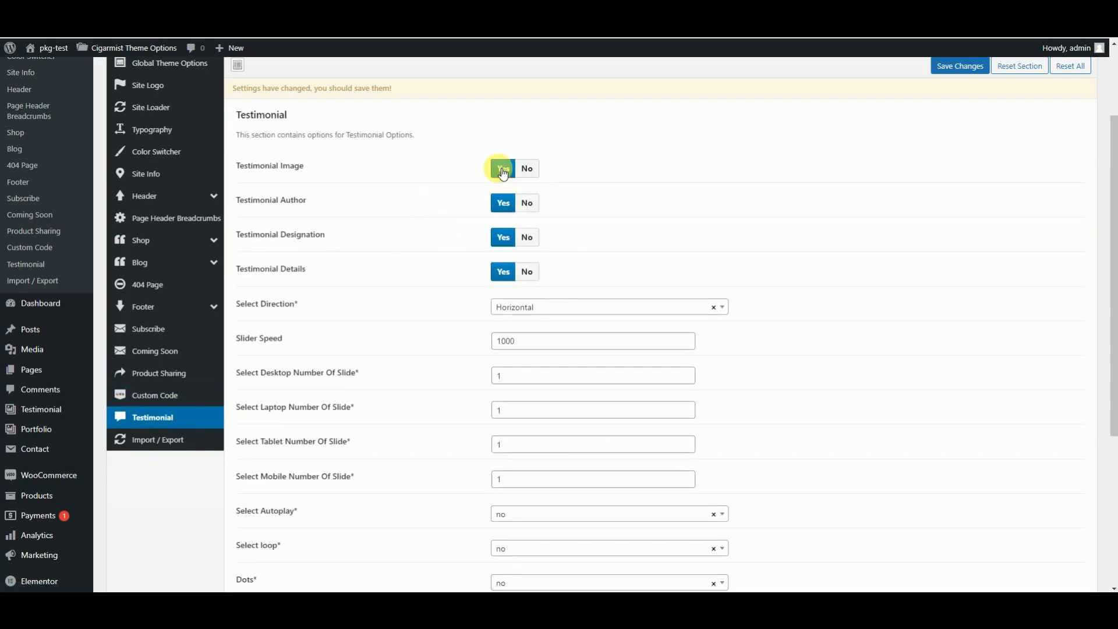
{"action": "scroll", "coordinate": [532, 291], "scroll_direction": "down", "scroll_amount": 5}
{"action": "scroll", "coordinate": [532, 292], "scroll_direction": "up", "scroll_amount": 1}
{"action": "left_click", "coordinate": [942, 470]}
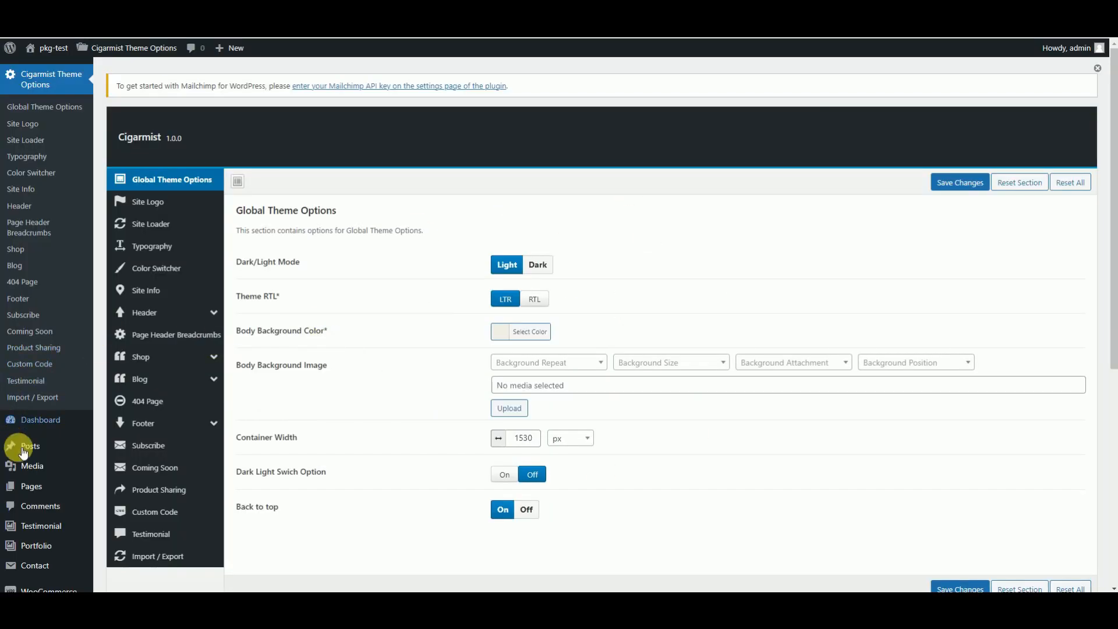
Step: Create and publish a new page titled Demo, and open it for editing in Elementor
{"action": "mouse_move", "coordinate": [35, 483]}
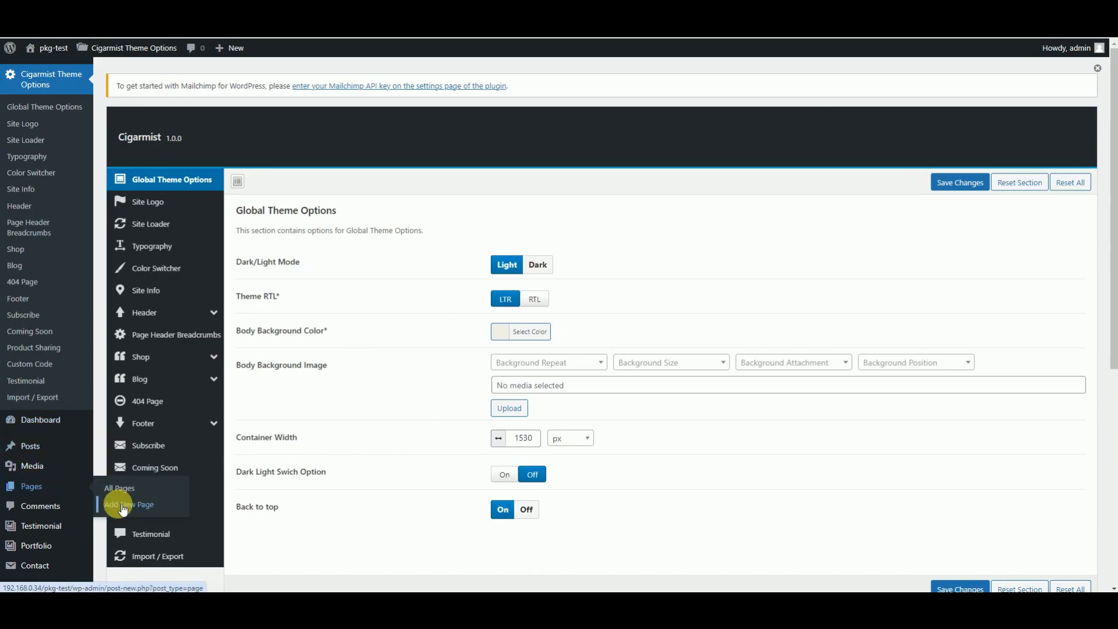
{"action": "left_click", "coordinate": [123, 508]}
{"action": "type", "text": "Demo"}
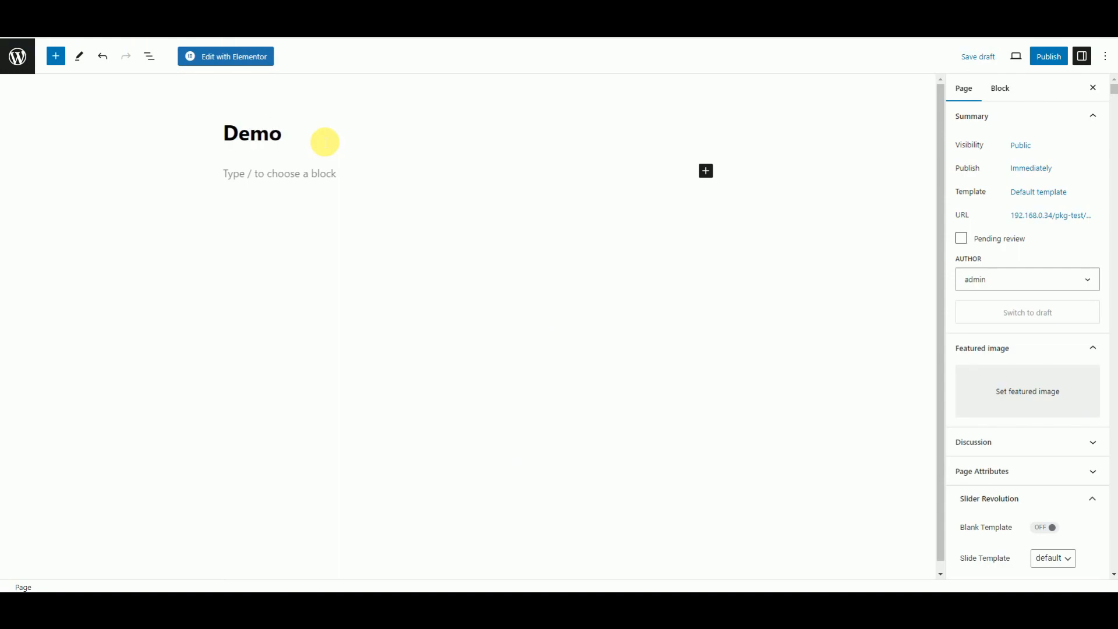
{"action": "left_click", "coordinate": [1053, 63]}
{"action": "left_click", "coordinate": [1014, 58]}
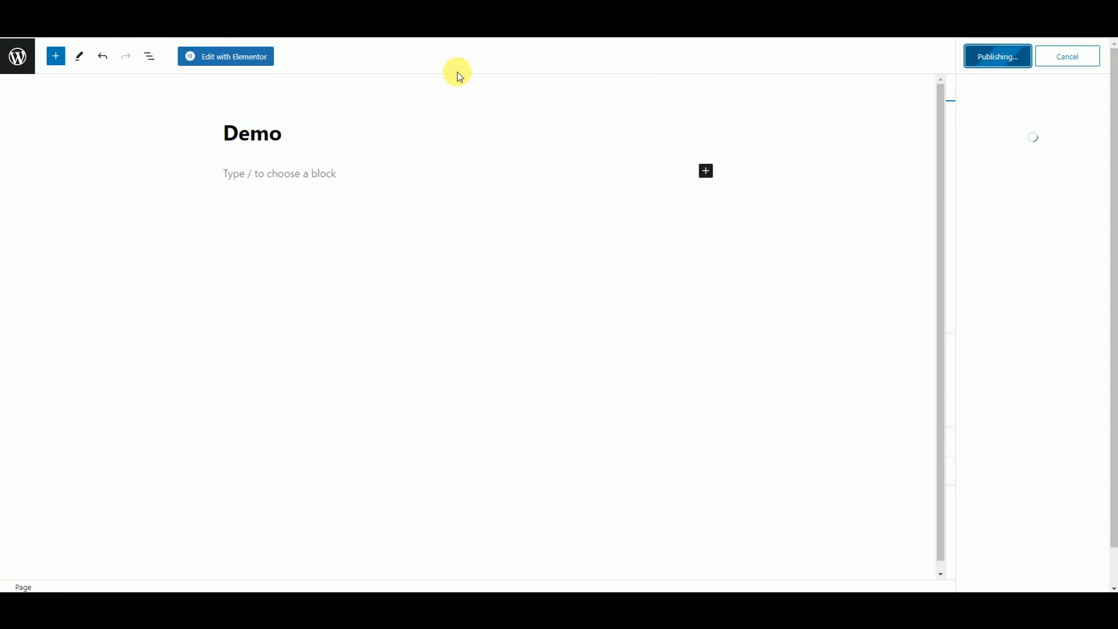
{"action": "left_click", "coordinate": [257, 60]}
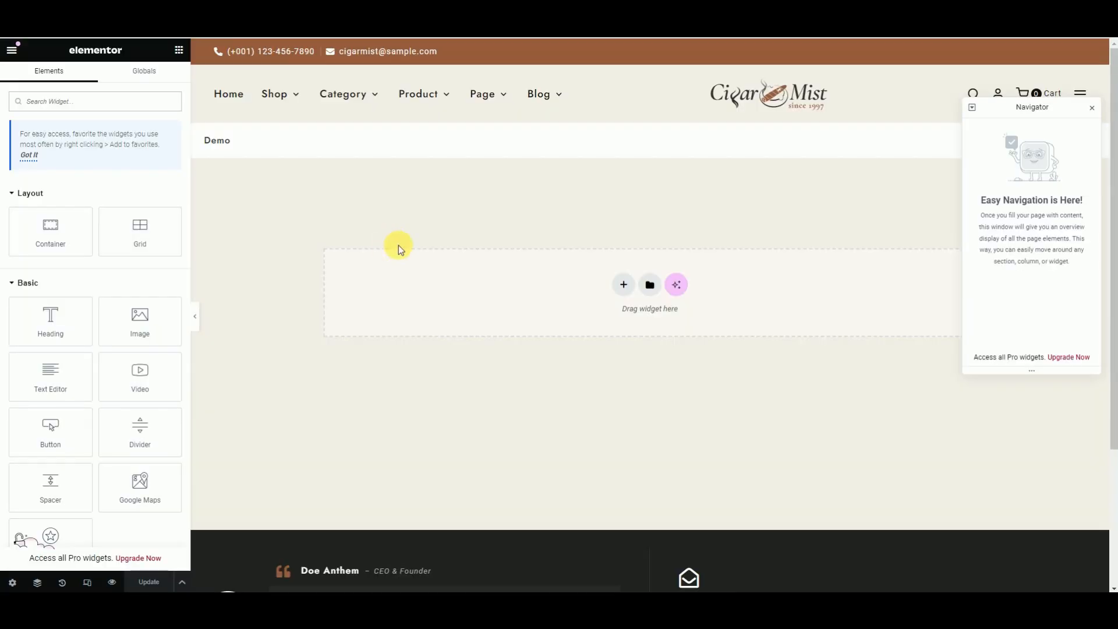
Step: Try adding a single-column flexbox container with downward direction to the Demo page, and delete it
{"action": "left_click", "coordinate": [624, 286]}
{"action": "left_click", "coordinate": [621, 311]}
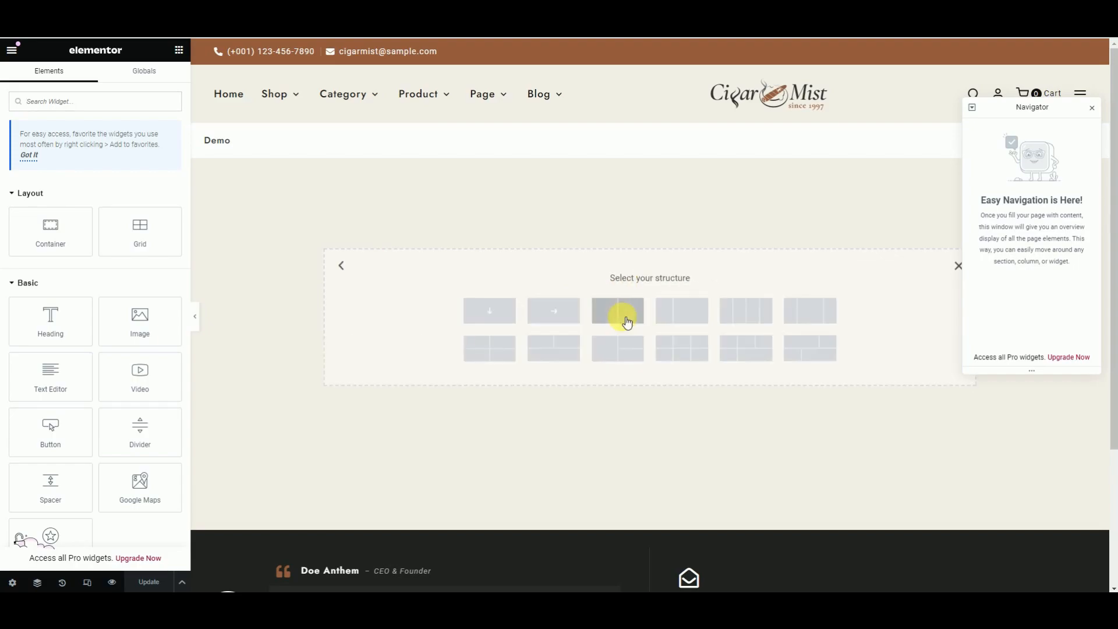
{"action": "left_click", "coordinate": [492, 314]}
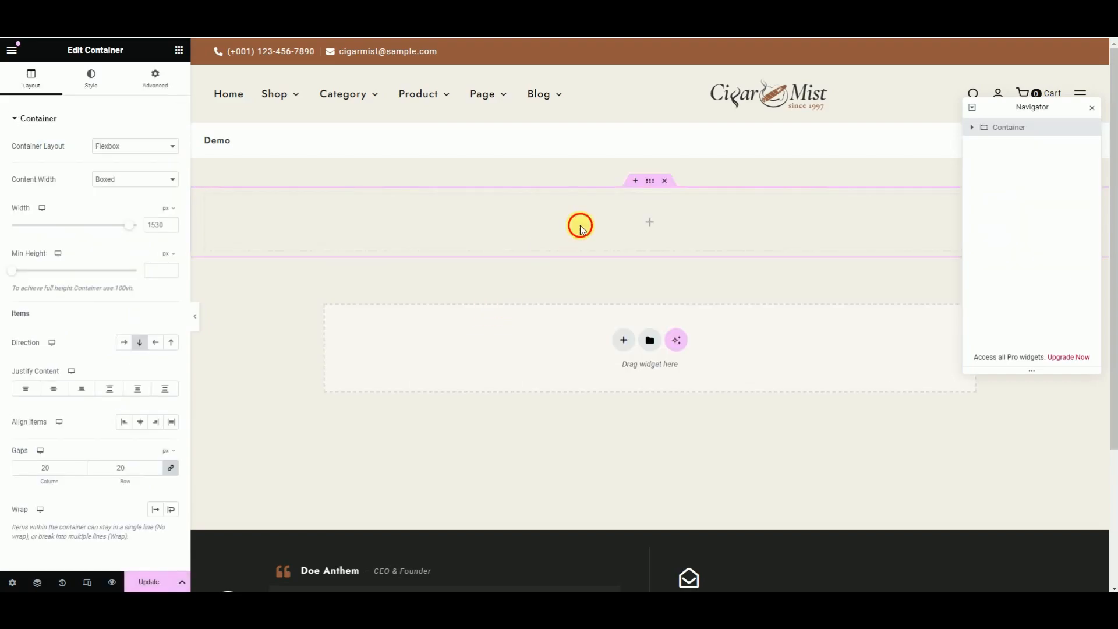
{"action": "left_click", "coordinate": [664, 181]}
Step: Try a two-column flexbox container on the Demo page, select each inner container, and delete the whole structure
{"action": "left_click", "coordinate": [624, 282]}
{"action": "left_click", "coordinate": [613, 319]}
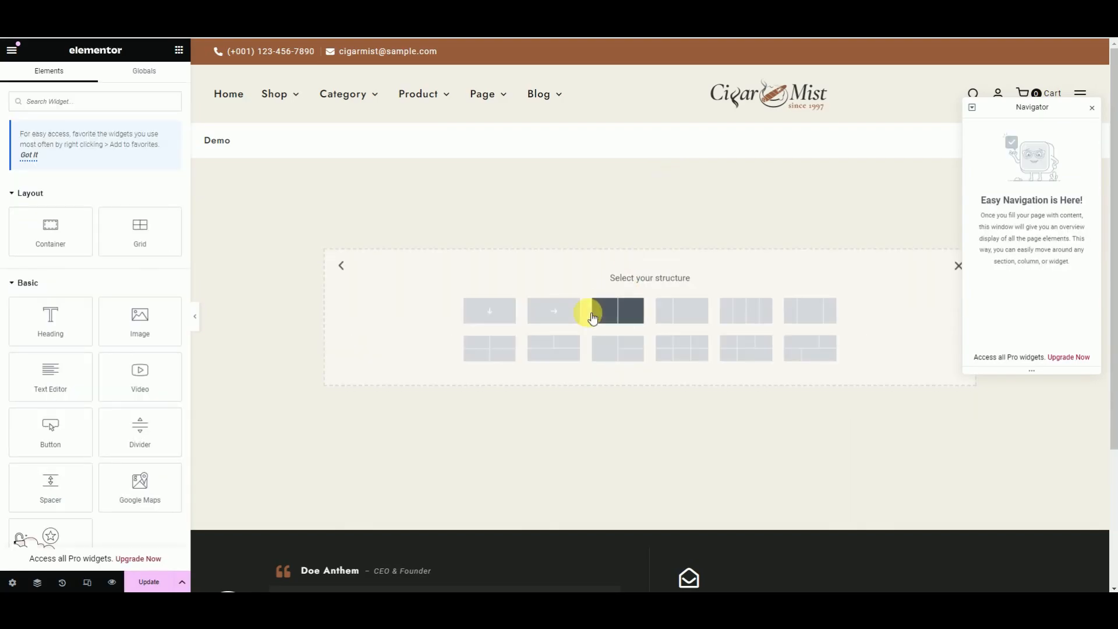
{"action": "left_click", "coordinate": [612, 310]}
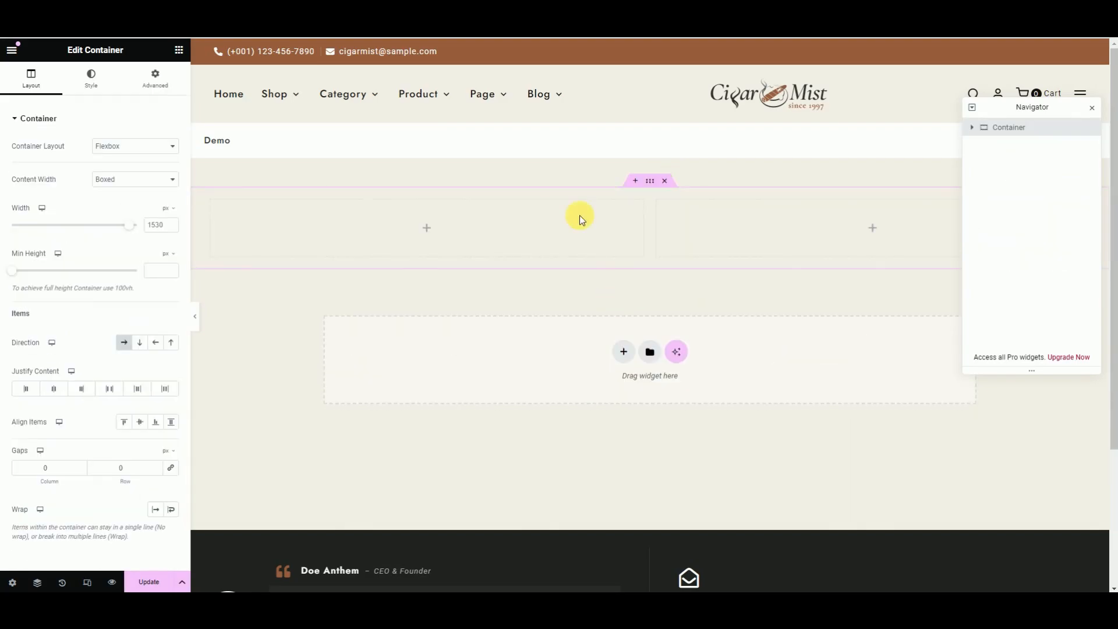
{"action": "left_click", "coordinate": [233, 205]}
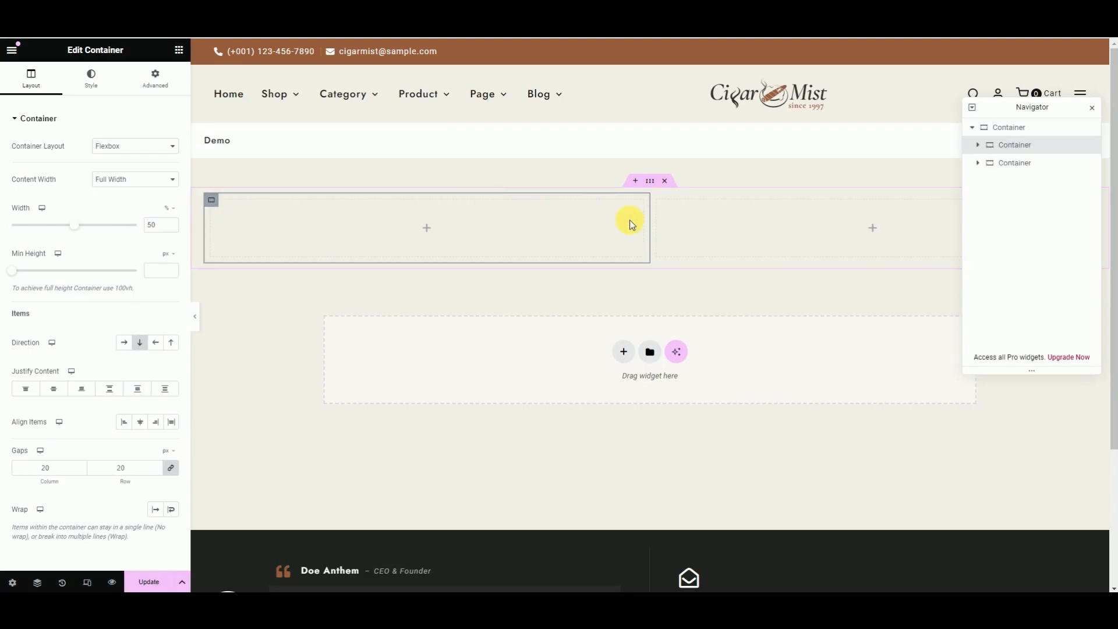
{"action": "left_click", "coordinate": [658, 201]}
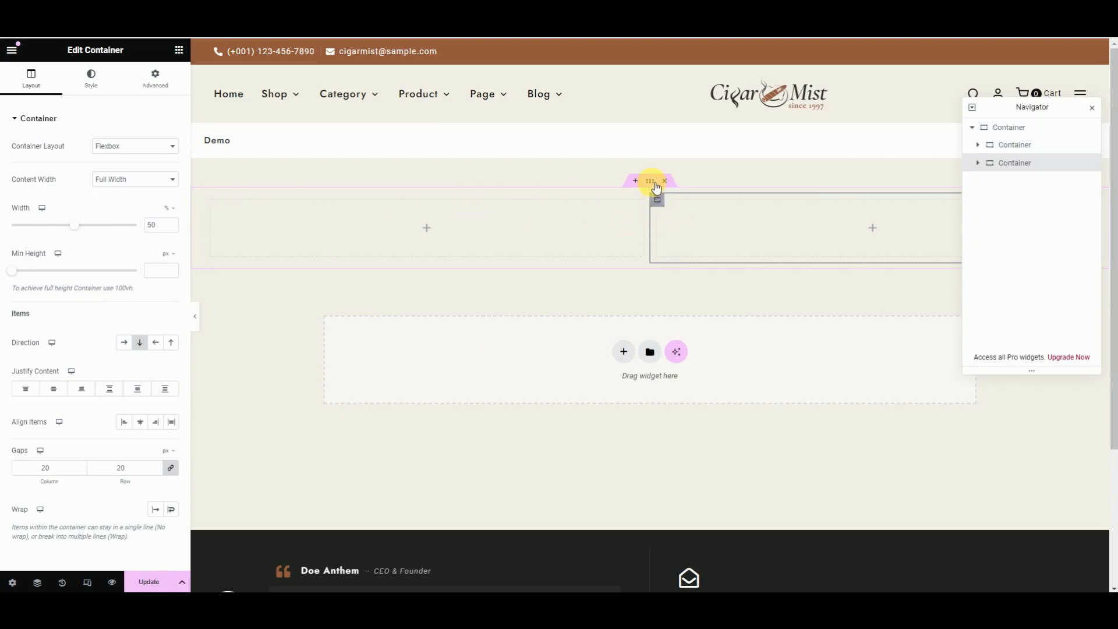
{"action": "left_click", "coordinate": [652, 183]}
{"action": "key", "text": "Delete"}
Step: Browse the Elementor widget library through the Basic, Pro, General and Smash Balloon groups down to the cigarmist theme widgets
{"action": "scroll", "coordinate": [80, 321], "scroll_direction": "down", "scroll_amount": 6}
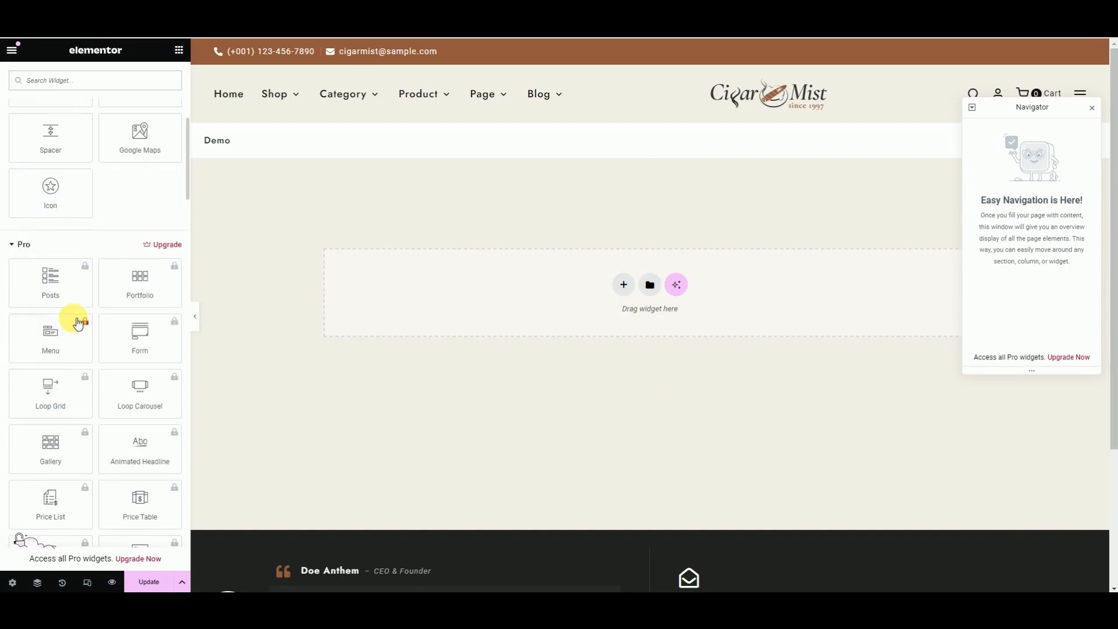
{"action": "scroll", "coordinate": [79, 324], "scroll_direction": "down", "scroll_amount": 10}
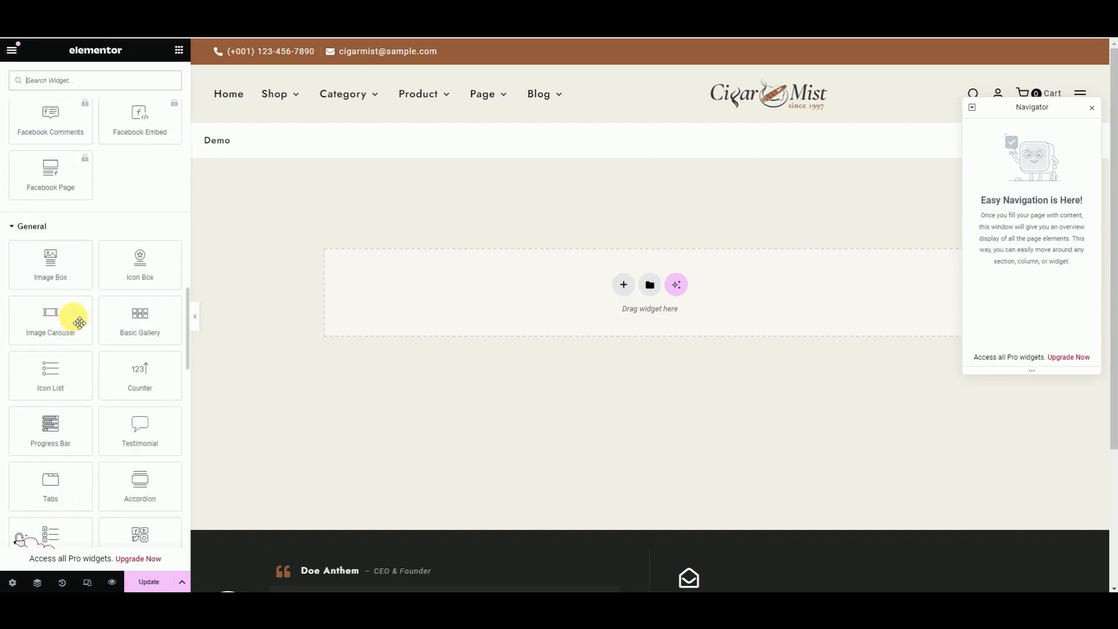
{"action": "scroll", "coordinate": [79, 323], "scroll_direction": "down", "scroll_amount": 12}
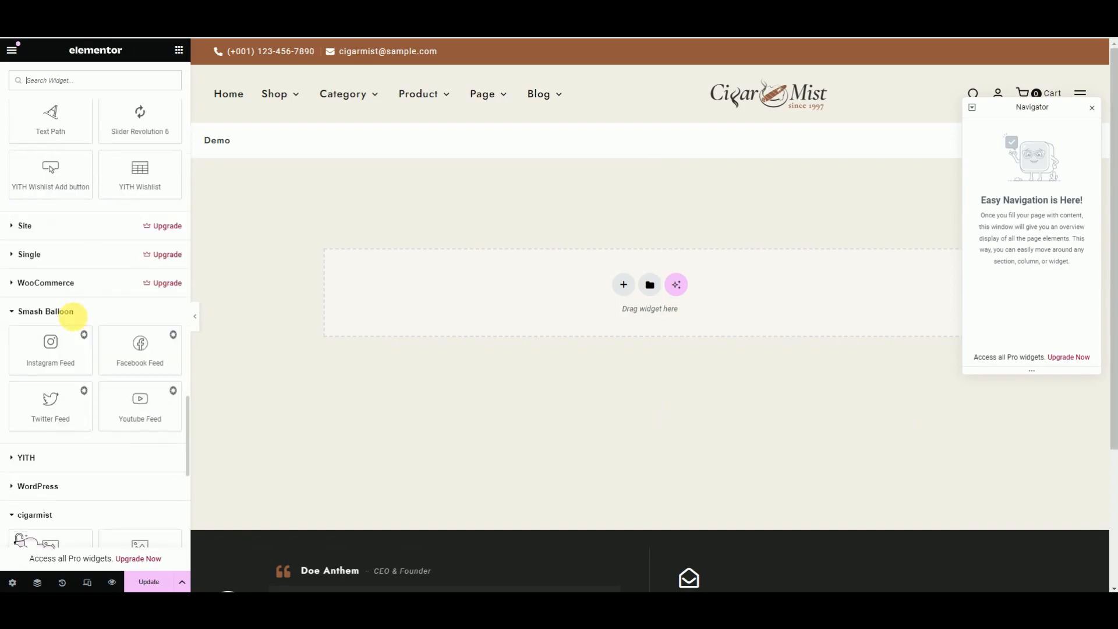
{"action": "scroll", "coordinate": [79, 323], "scroll_direction": "down", "scroll_amount": 5}
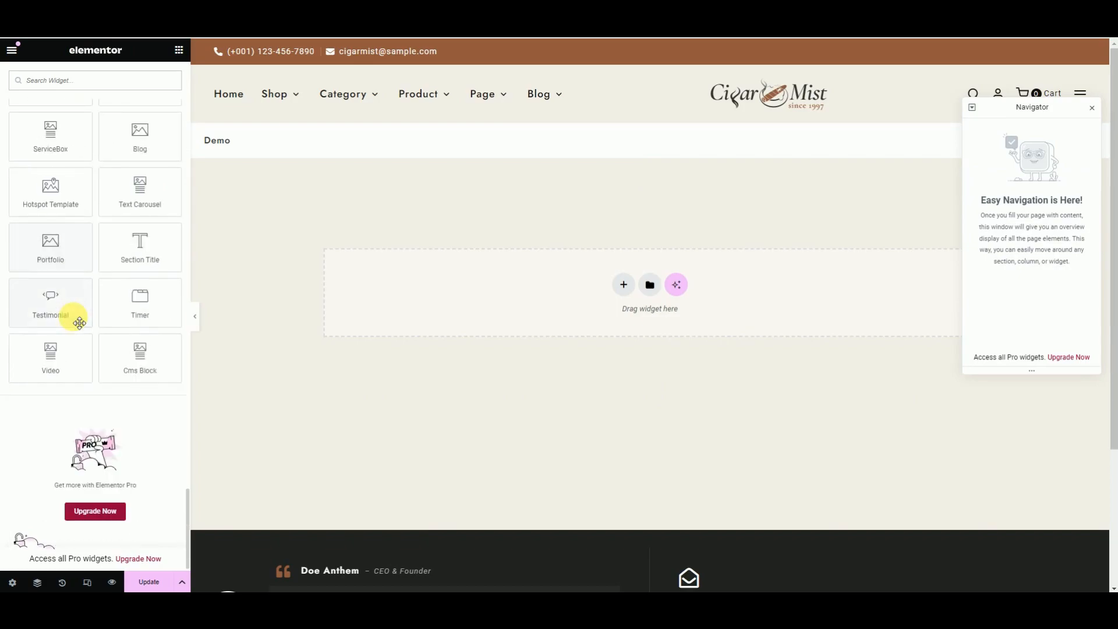
{"action": "scroll", "coordinate": [79, 323], "scroll_direction": "up", "scroll_amount": 10}
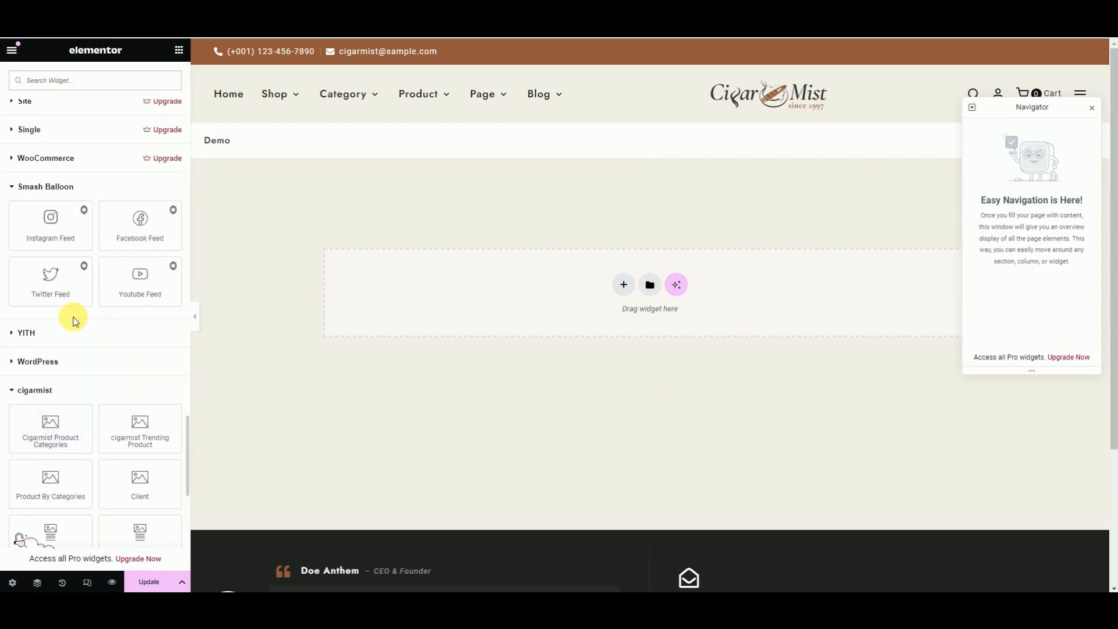
{"action": "scroll", "coordinate": [79, 323], "scroll_direction": "up", "scroll_amount": 8}
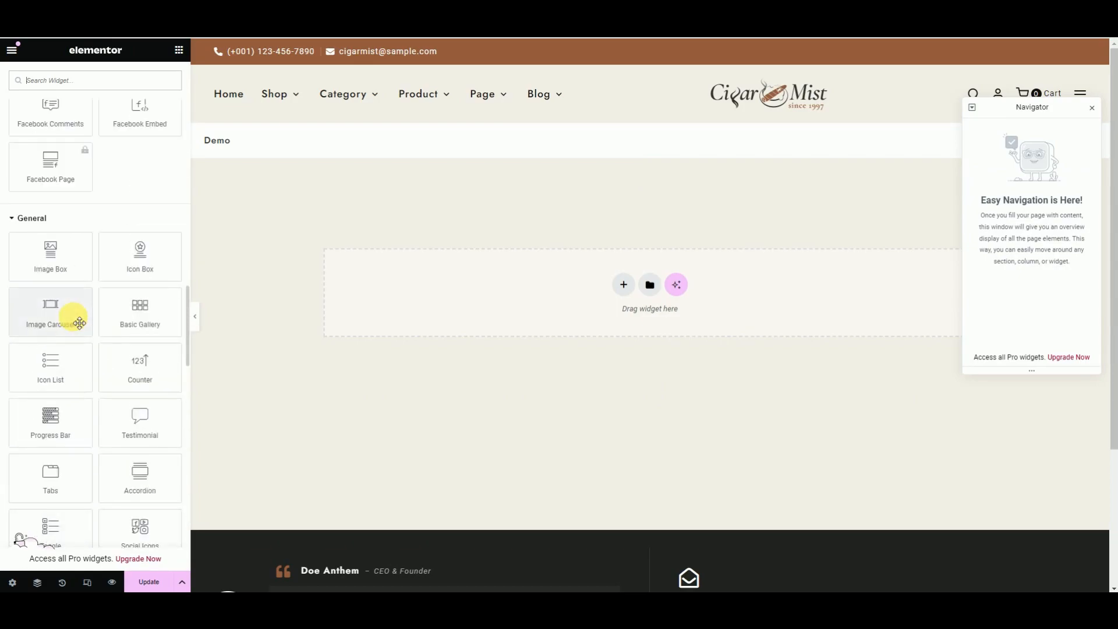
{"action": "scroll", "coordinate": [75, 323], "scroll_direction": "up", "scroll_amount": 8}
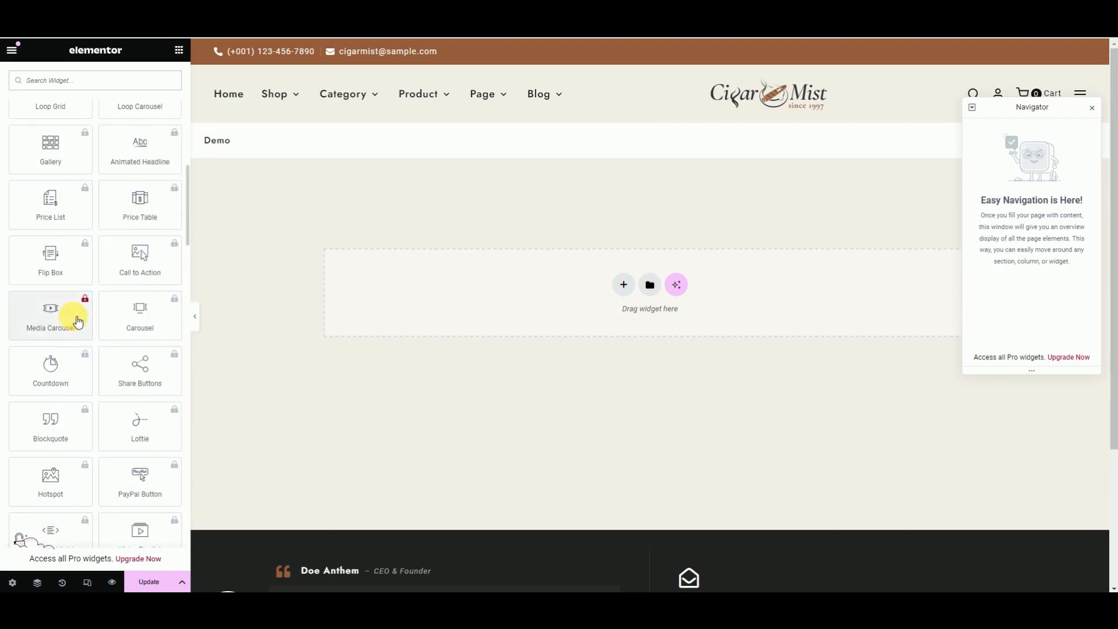
{"action": "scroll", "coordinate": [76, 322], "scroll_direction": "up", "scroll_amount": 8}
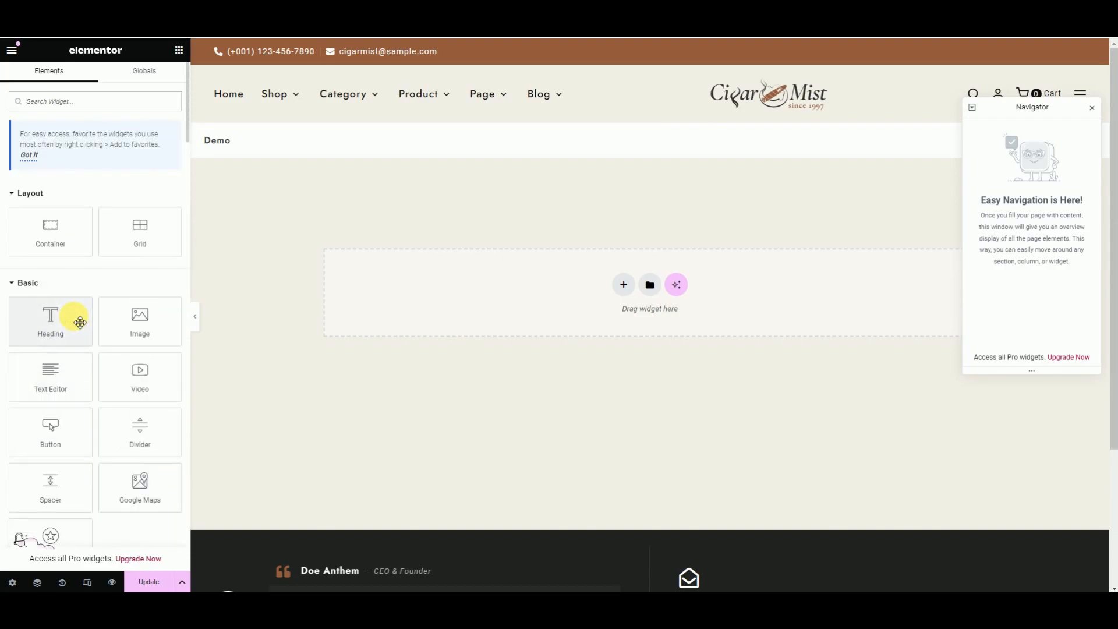
Step: Try adding another single-column flexbox container with downward direction to the empty Demo page, and delete it
{"action": "left_click", "coordinate": [623, 291]}
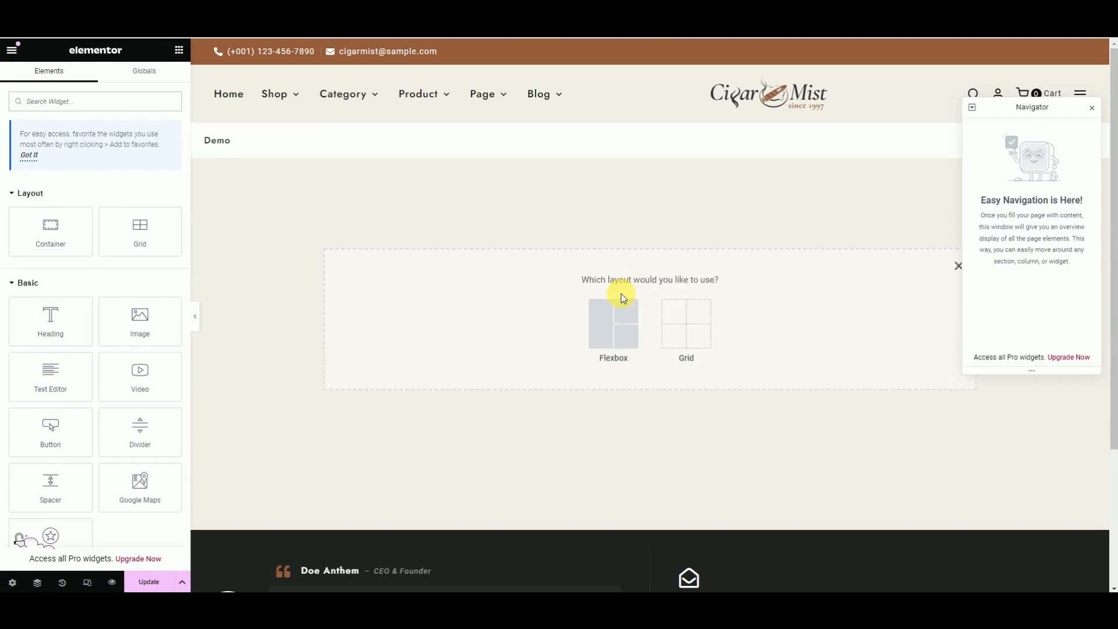
{"action": "left_click", "coordinate": [617, 308]}
{"action": "left_click", "coordinate": [492, 313]}
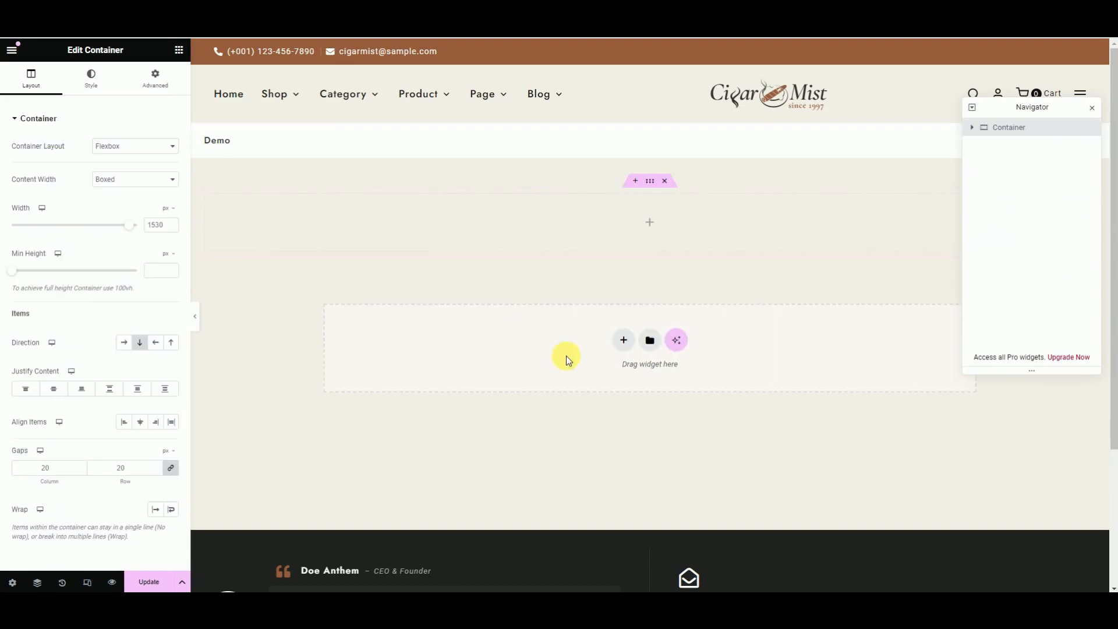
{"action": "left_click", "coordinate": [666, 181]}
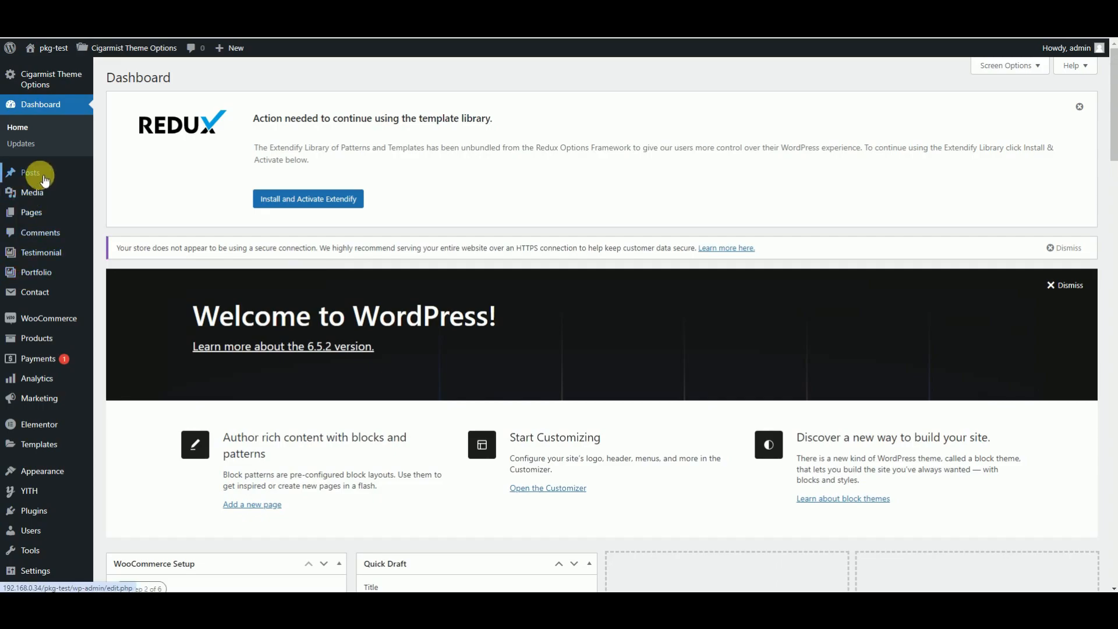
Step: Create and publish a new post titled Blog Title, and open it for editing in Elementor
{"action": "mouse_move", "coordinate": [32, 173]}
{"action": "left_click", "coordinate": [110, 193]}
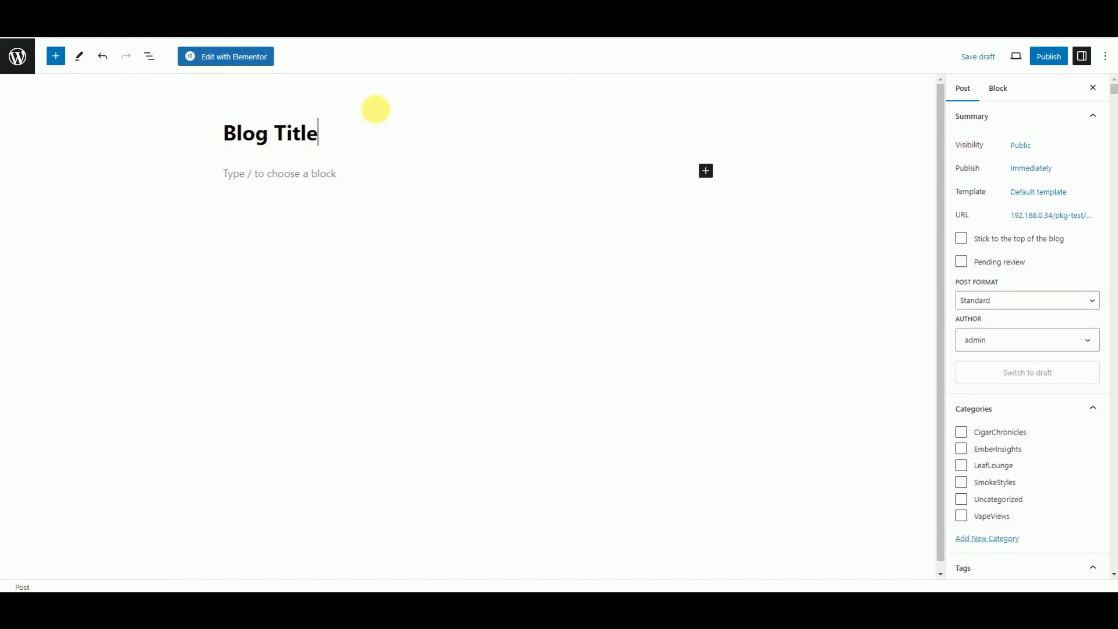
{"action": "left_click", "coordinate": [1048, 56]}
{"action": "left_click", "coordinate": [1004, 56]}
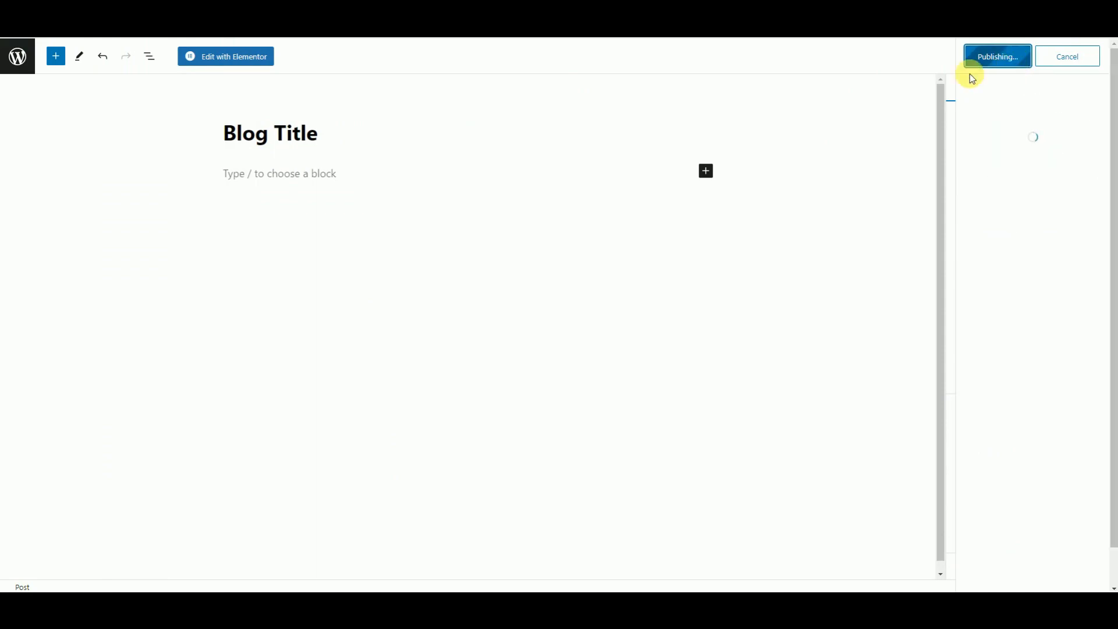
{"action": "left_click", "coordinate": [224, 59]}
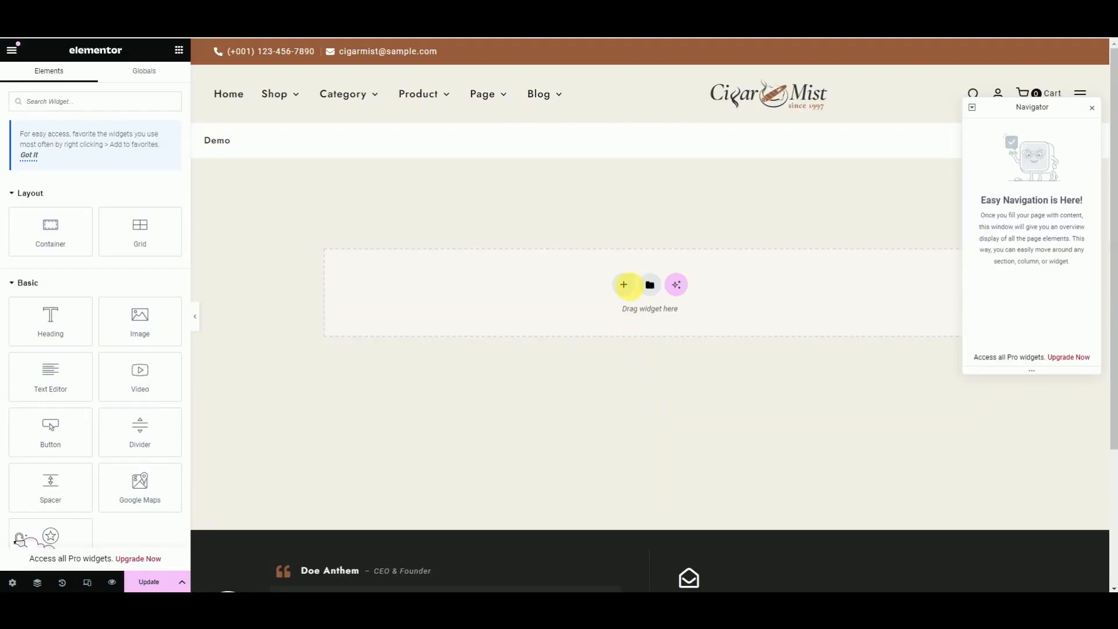
Step: Add a single-column flexbox container with downward direction to the Demo page in Elementor
{"action": "left_click", "coordinate": [622, 284]}
{"action": "left_click", "coordinate": [609, 317]}
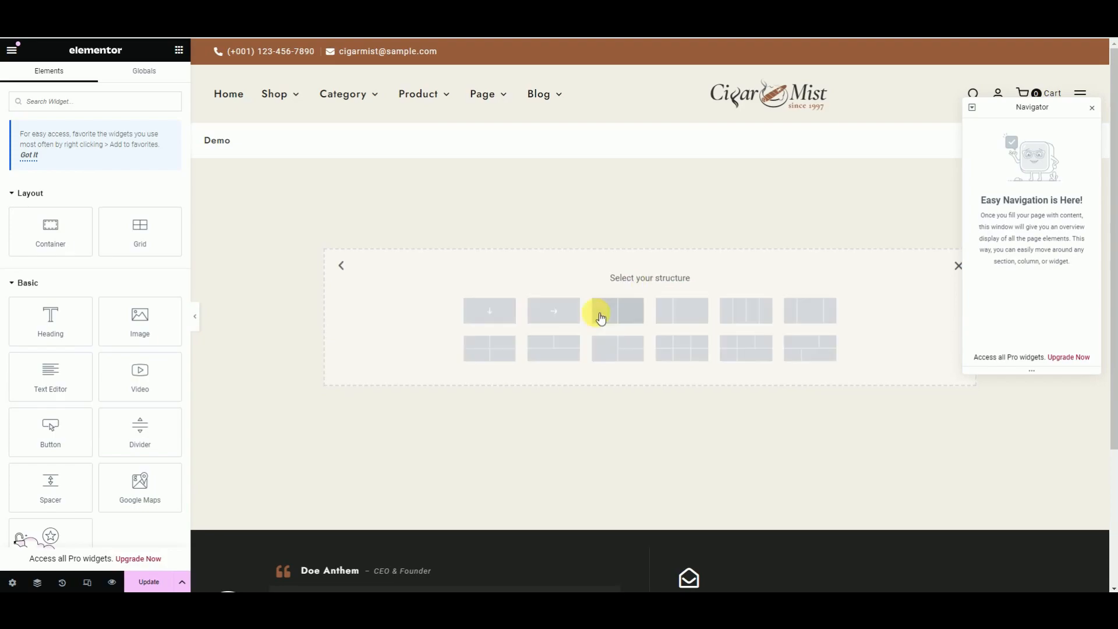
{"action": "left_click", "coordinate": [511, 308]}
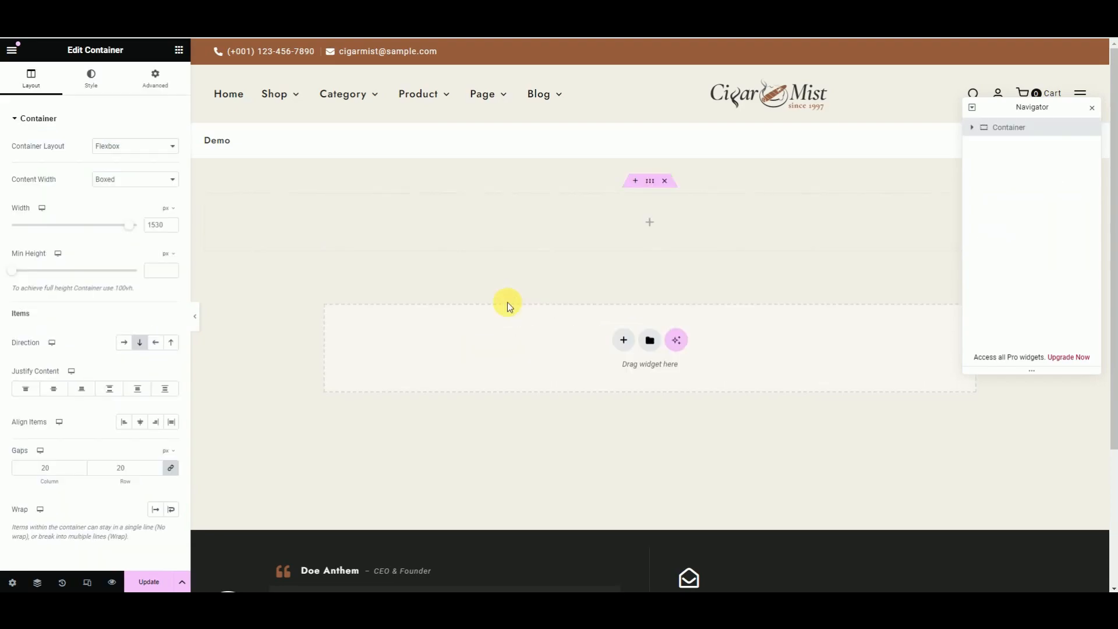
Step: Insert the Blog widget from the cigarmist group into the Demo page's container, and close the Navigator
{"action": "left_click", "coordinate": [179, 51]}
{"action": "scroll", "coordinate": [111, 233], "scroll_direction": "down", "scroll_amount": 15}
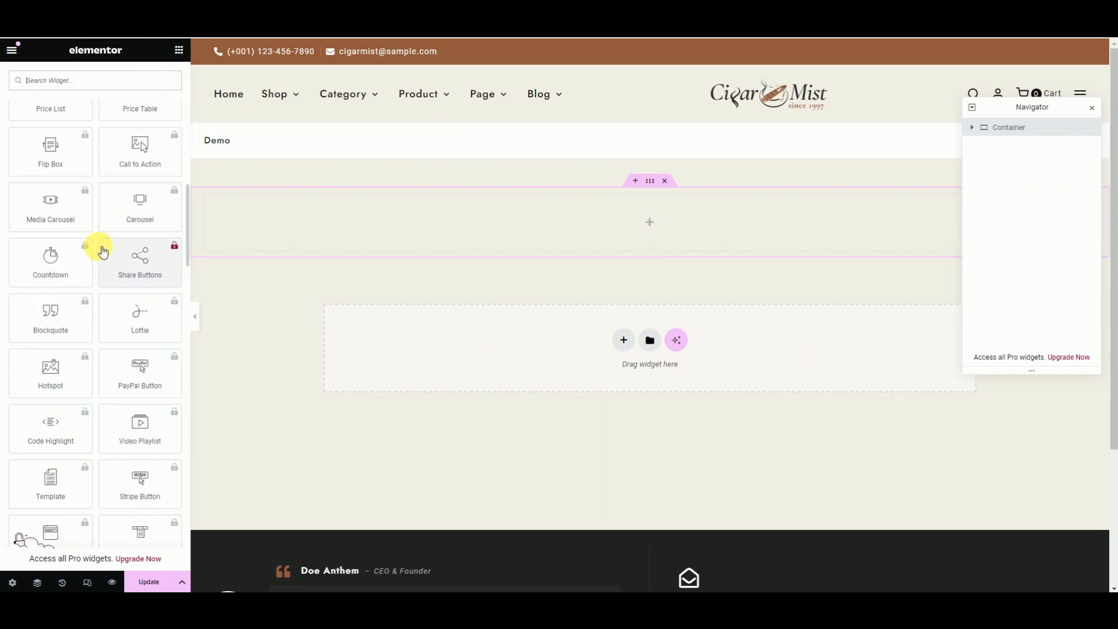
{"action": "scroll", "coordinate": [99, 250], "scroll_direction": "up", "scroll_amount": 2}
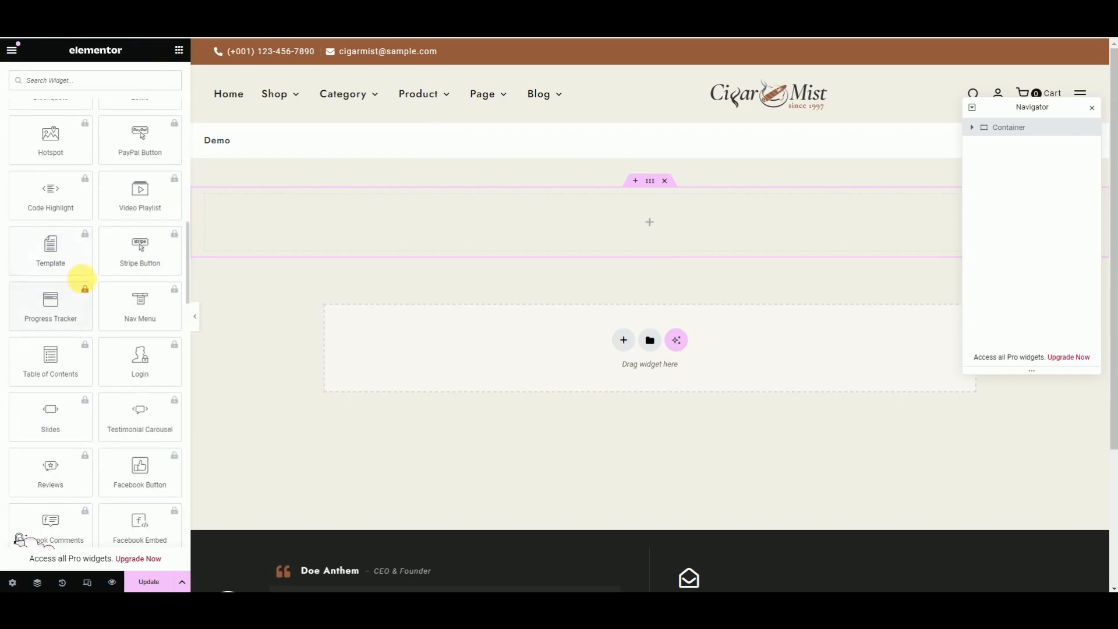
{"action": "scroll", "coordinate": [85, 268], "scroll_direction": "up", "scroll_amount": 2}
{"action": "scroll", "coordinate": [85, 276], "scroll_direction": "up", "scroll_amount": 10}
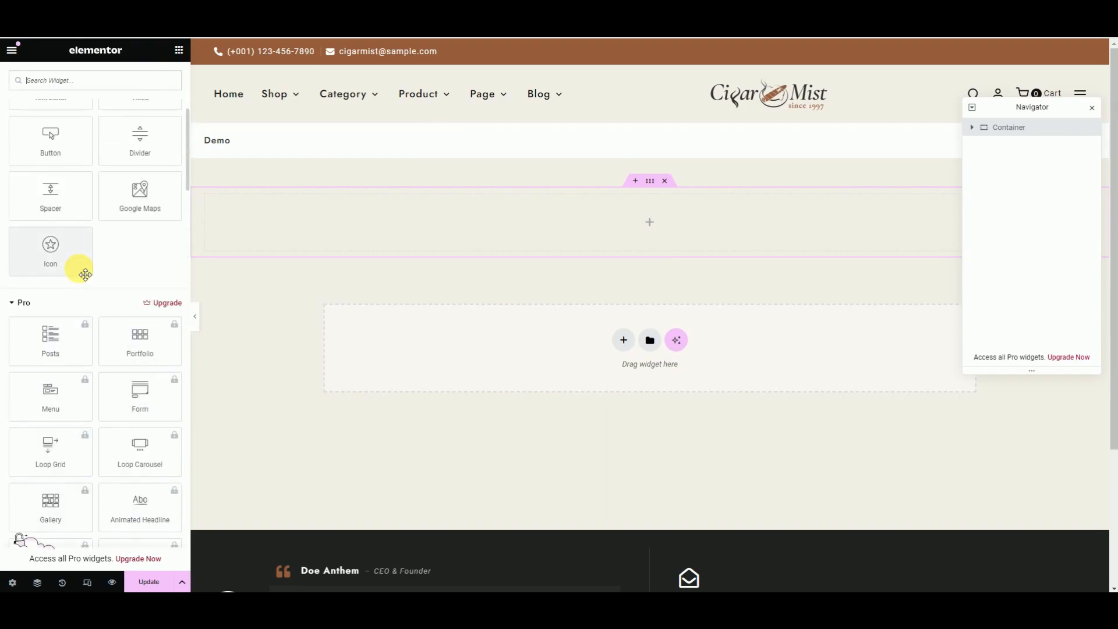
{"action": "scroll", "coordinate": [86, 275], "scroll_direction": "up", "scroll_amount": 5}
{"action": "scroll", "coordinate": [82, 277], "scroll_direction": "down", "scroll_amount": 15}
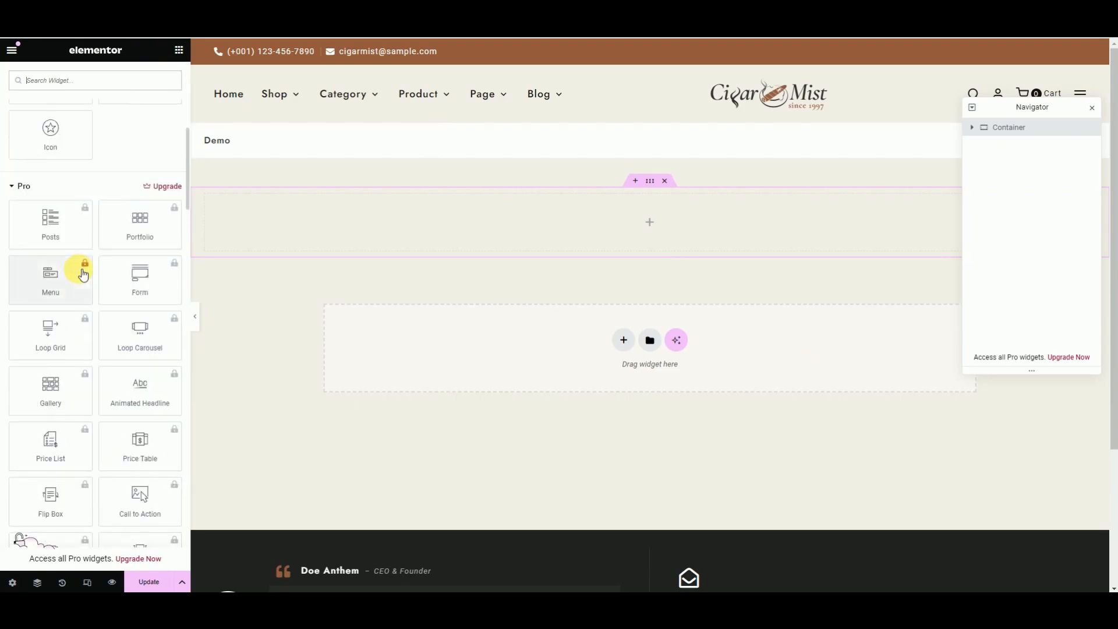
{"action": "scroll", "coordinate": [81, 276], "scroll_direction": "down", "scroll_amount": 15}
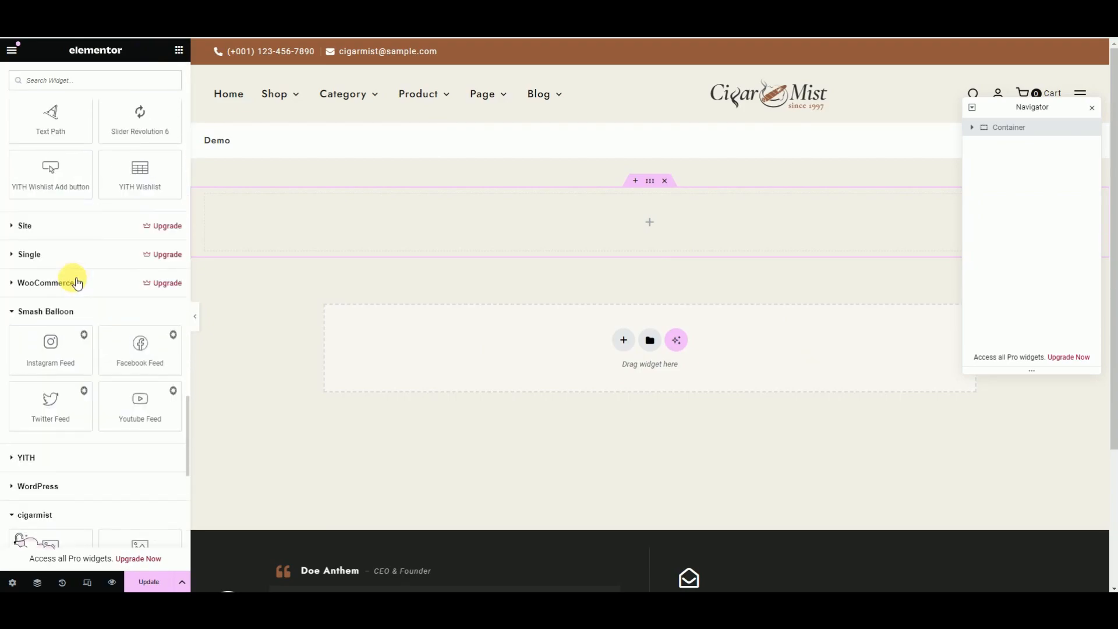
{"action": "scroll", "coordinate": [74, 280], "scroll_direction": "down", "scroll_amount": 4}
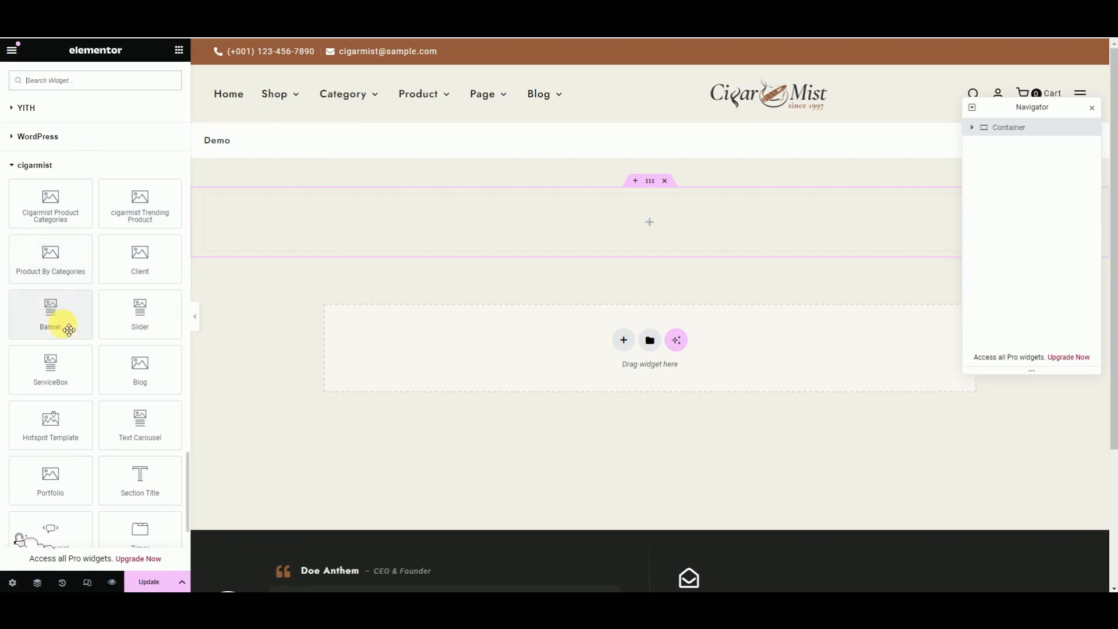
{"action": "left_click_drag", "start_coordinate": [144, 385], "coordinate": [558, 232]}
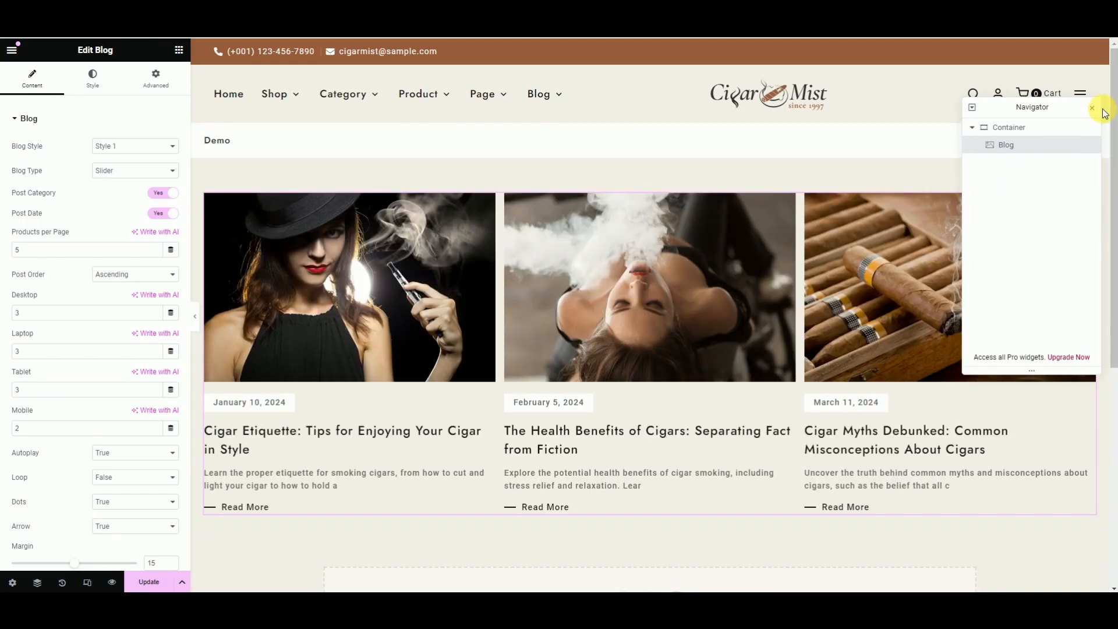
{"action": "left_click", "coordinate": [1092, 108]}
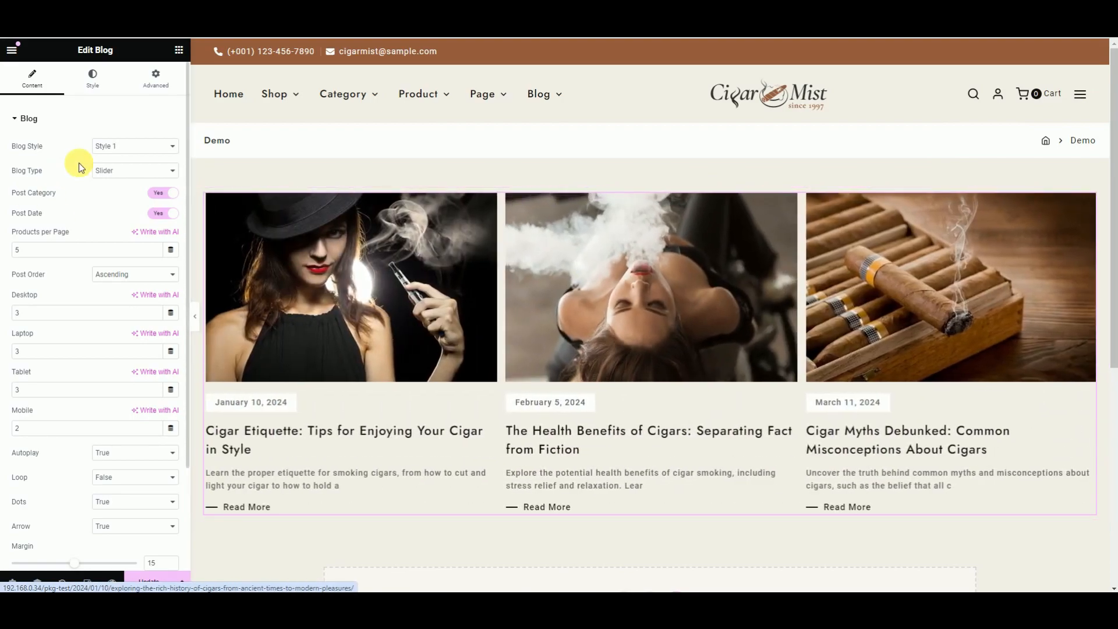
Step: Keep the Blog widget on Style 1, try its Grid blog type, and switch the type back to Slider
{"action": "left_click", "coordinate": [122, 148]}
{"action": "left_click", "coordinate": [120, 157]}
{"action": "left_click", "coordinate": [119, 170]}
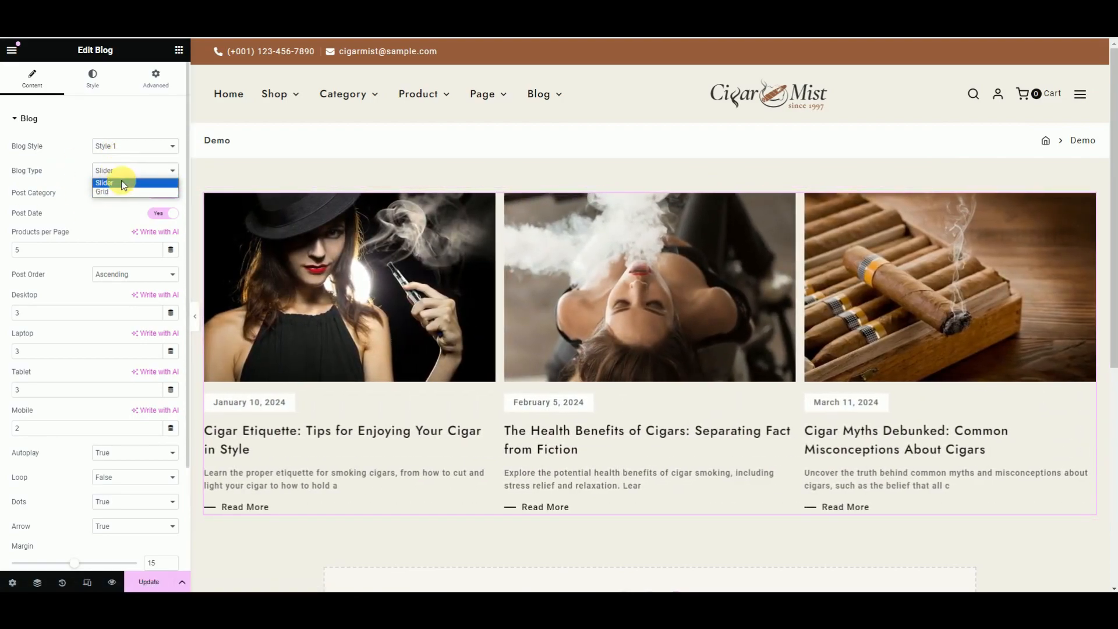
{"action": "left_click", "coordinate": [116, 193]}
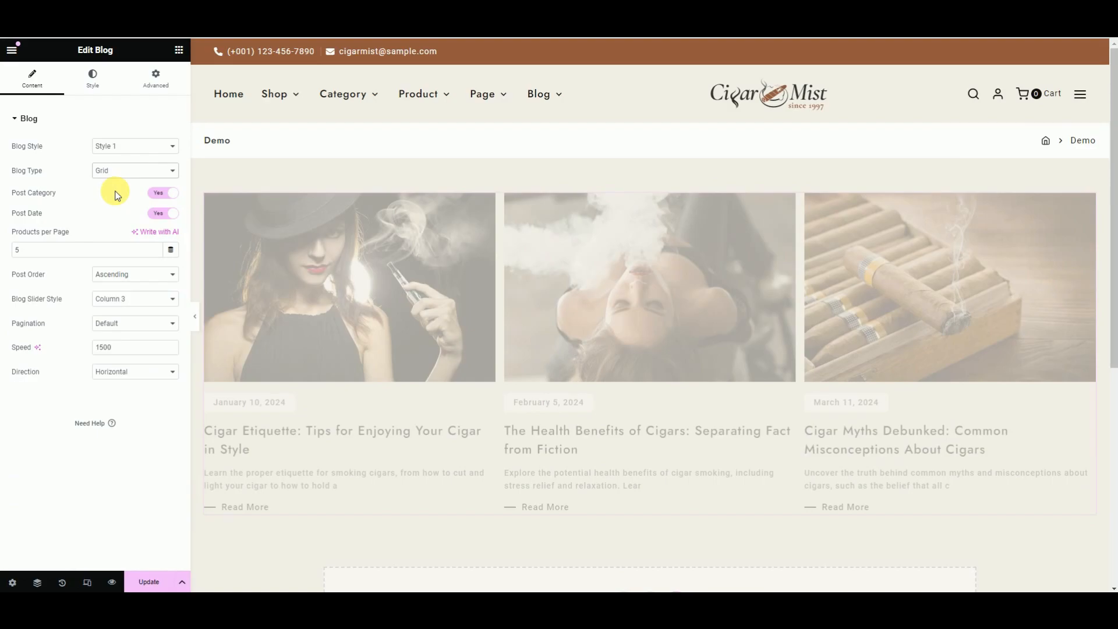
{"action": "scroll", "coordinate": [728, 300], "scroll_direction": "down", "scroll_amount": 2}
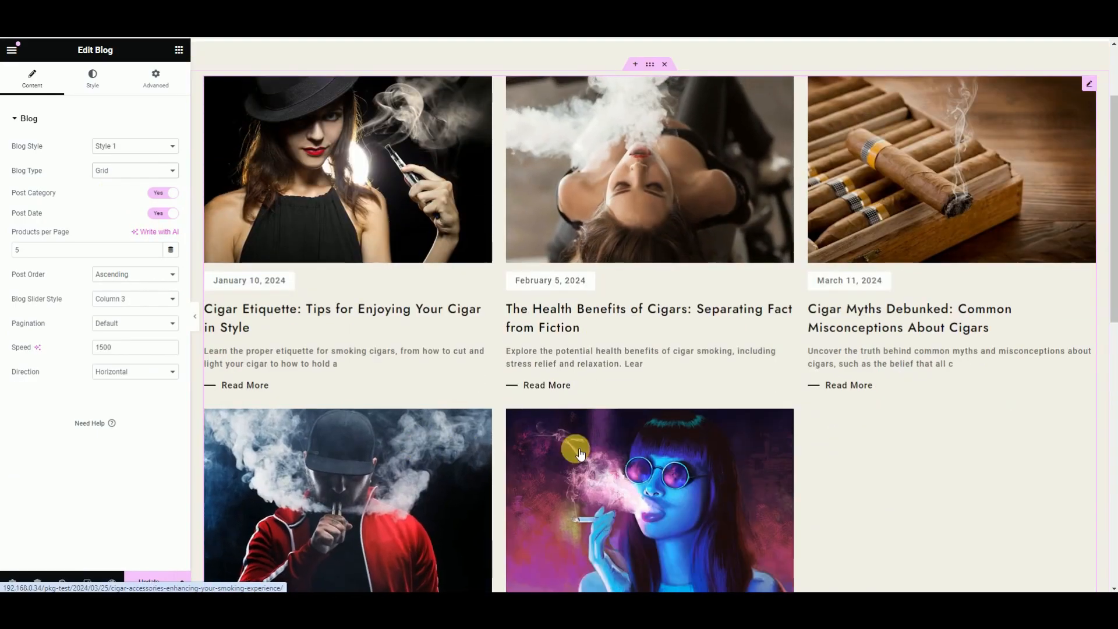
{"action": "left_click", "coordinate": [132, 172]}
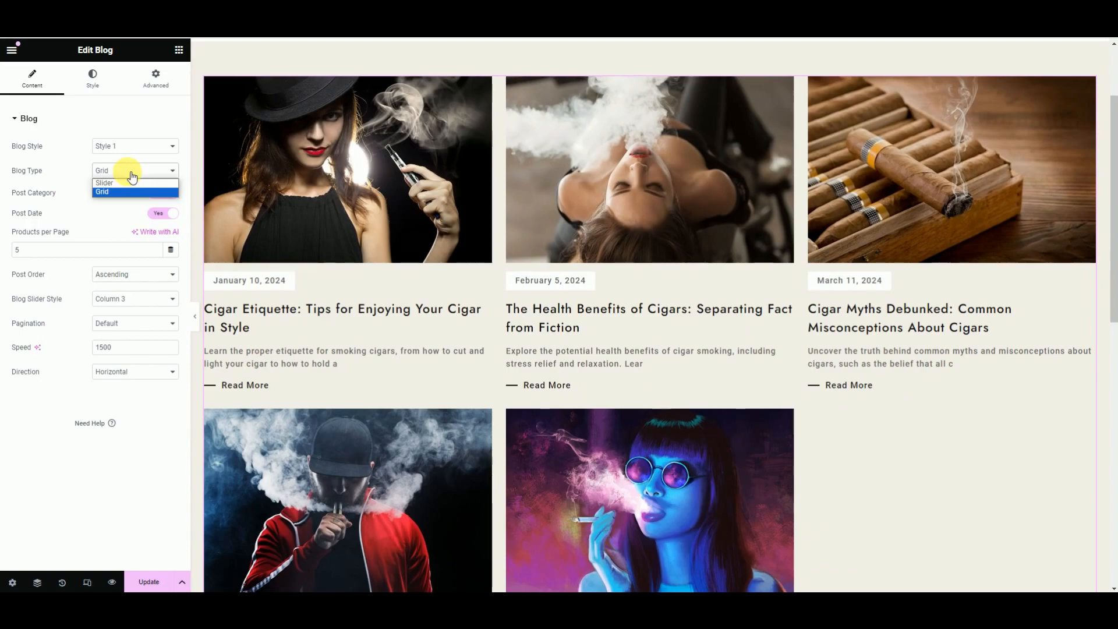
{"action": "left_click", "coordinate": [124, 184]}
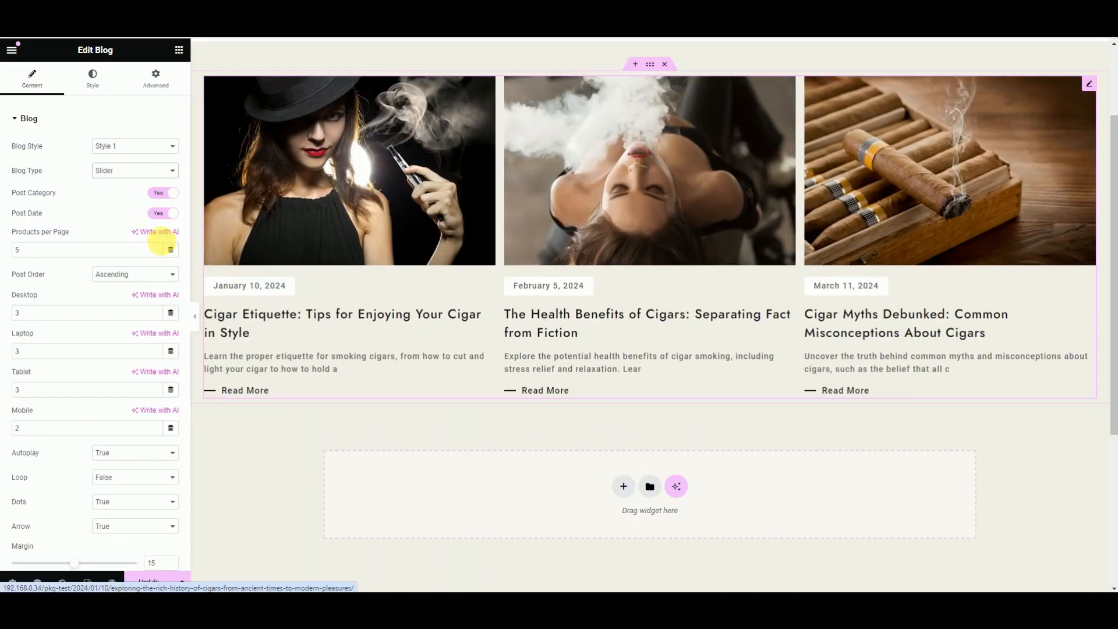
Step: Review the Blog widget's products per page and device column counts, and set Autoplay to False
{"action": "left_click", "coordinate": [147, 252]}
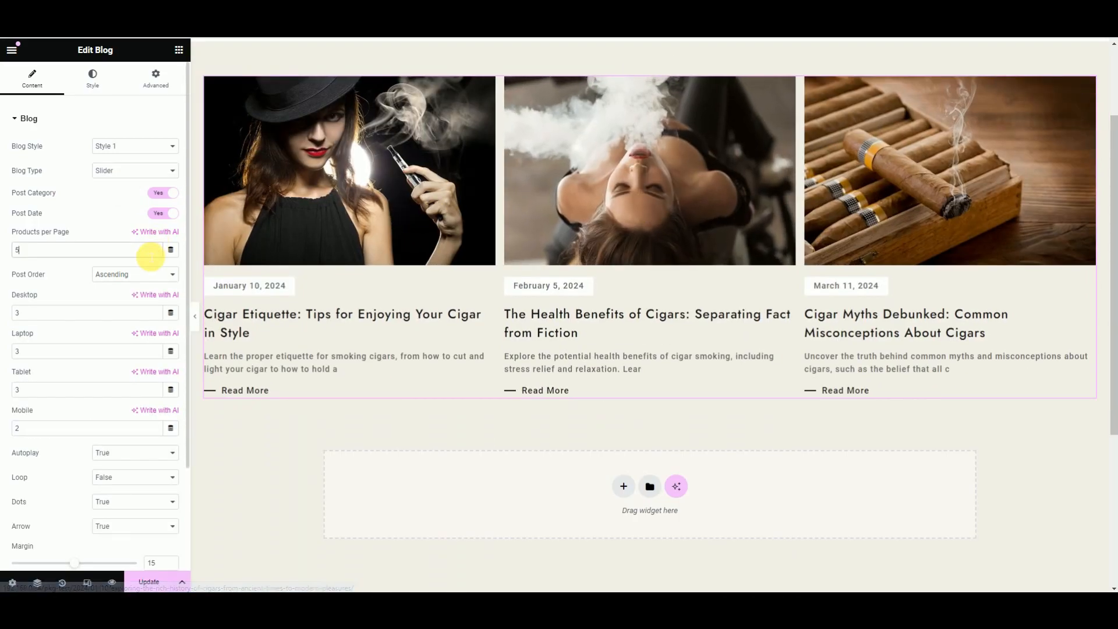
{"action": "scroll", "coordinate": [88, 302], "scroll_direction": "down", "scroll_amount": 1}
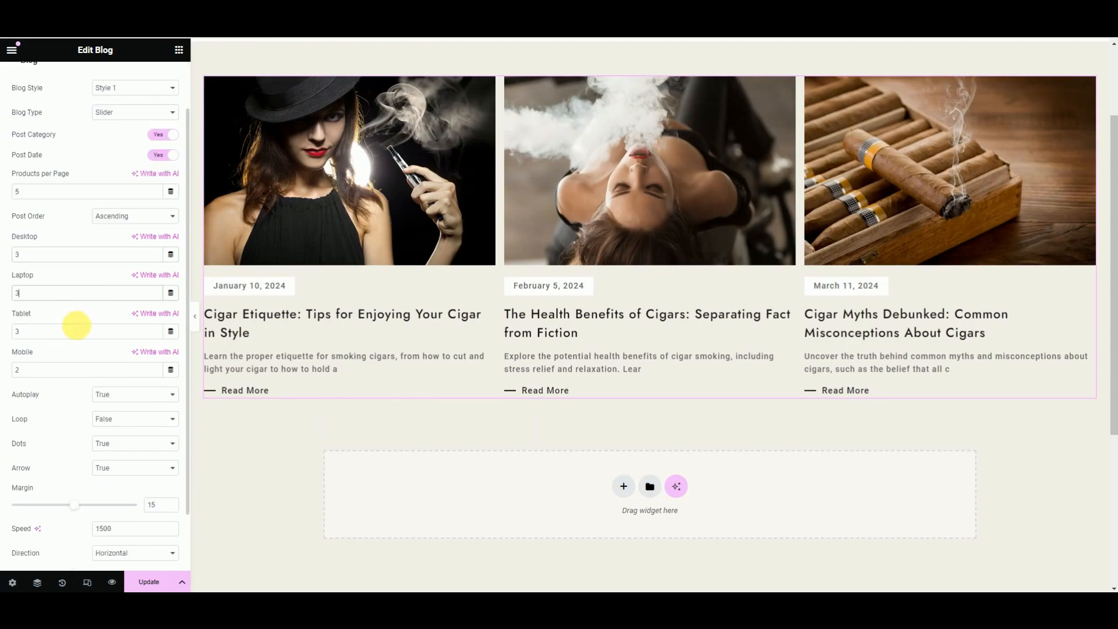
{"action": "scroll", "coordinate": [93, 329], "scroll_direction": "down", "scroll_amount": 1}
{"action": "left_click", "coordinate": [117, 325]}
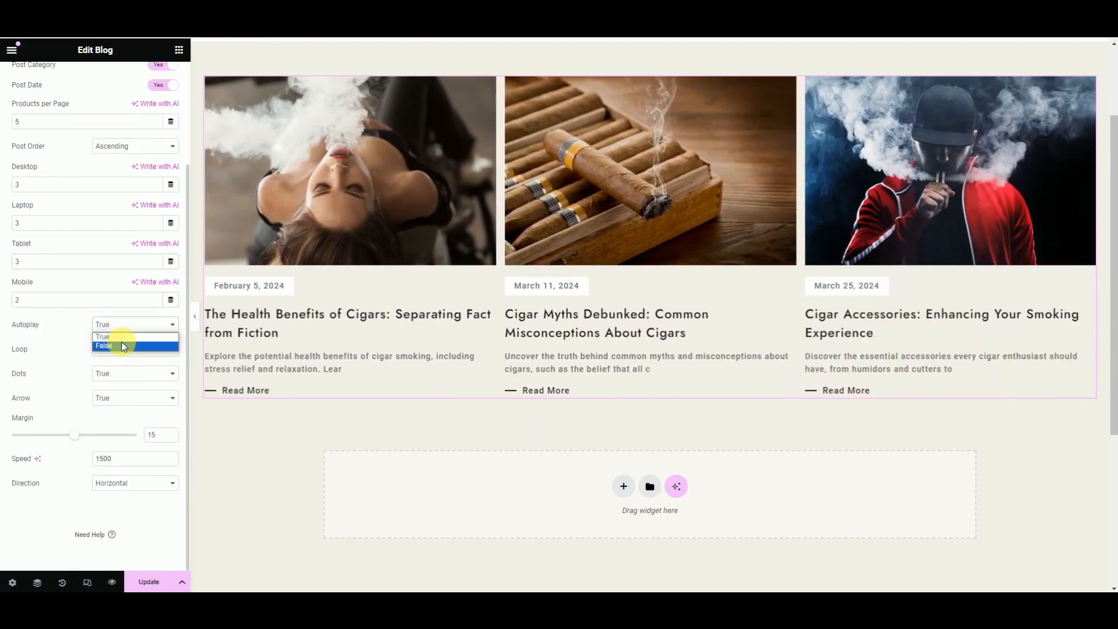
{"action": "left_click", "coordinate": [121, 344]}
{"action": "left_click", "coordinate": [116, 326]}
{"action": "left_click", "coordinate": [115, 336]}
{"action": "left_click", "coordinate": [124, 325]}
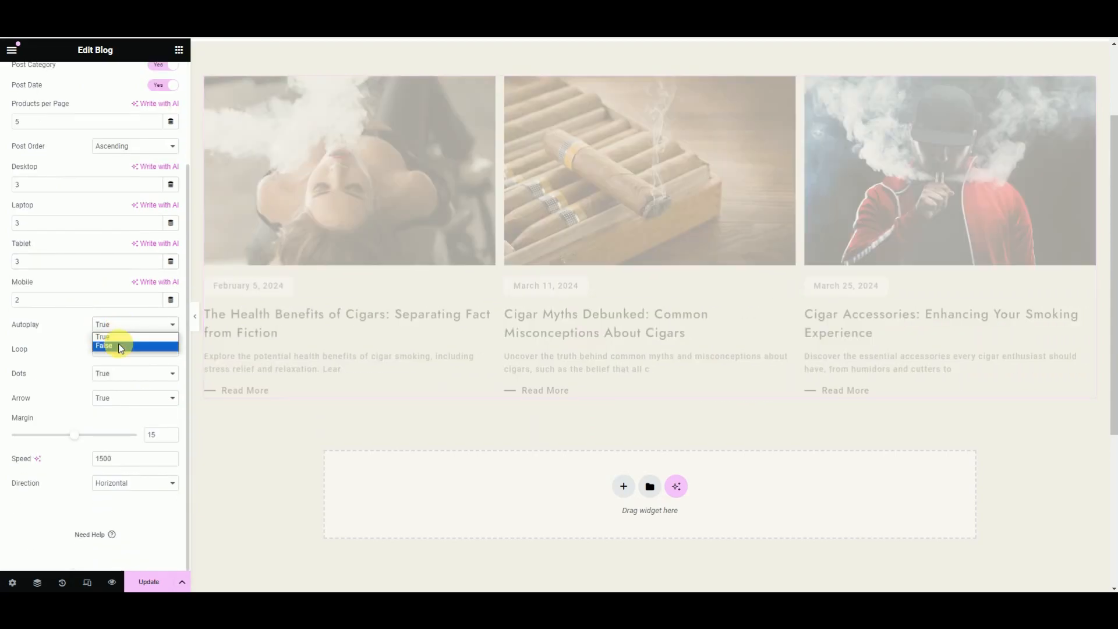
{"action": "left_click", "coordinate": [118, 344]}
Step: Check the Loop, Dots and Arrow choices of the blog slider, leaving Loop at False and Dots and Arrow at True
{"action": "left_click", "coordinate": [116, 349]}
{"action": "left_click", "coordinate": [115, 367]}
{"action": "left_click", "coordinate": [115, 374]}
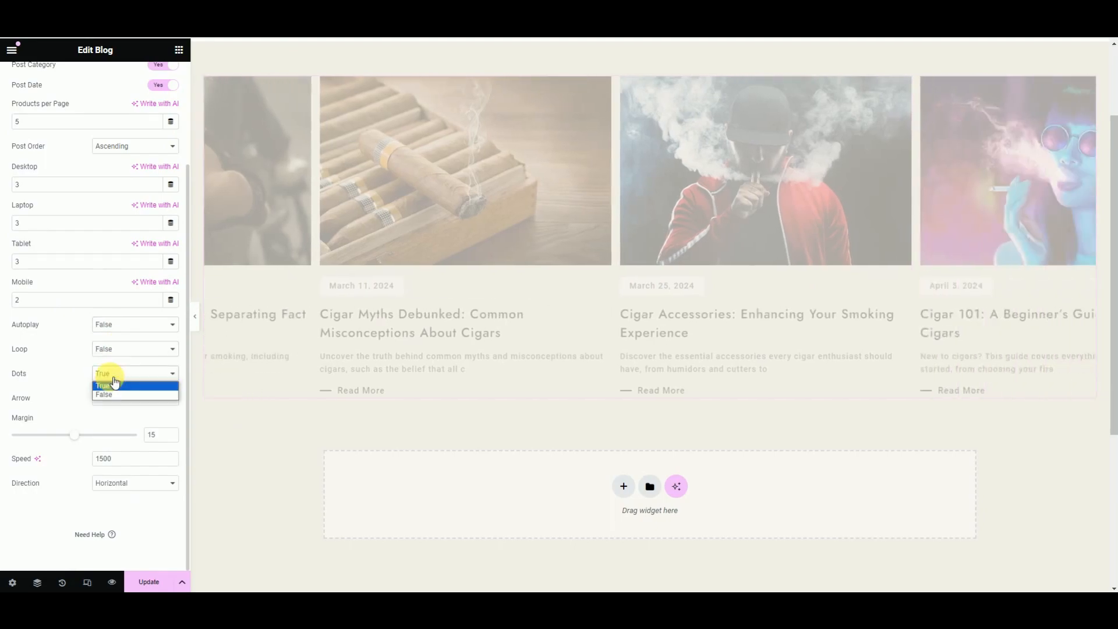
{"action": "left_click", "coordinate": [110, 396]}
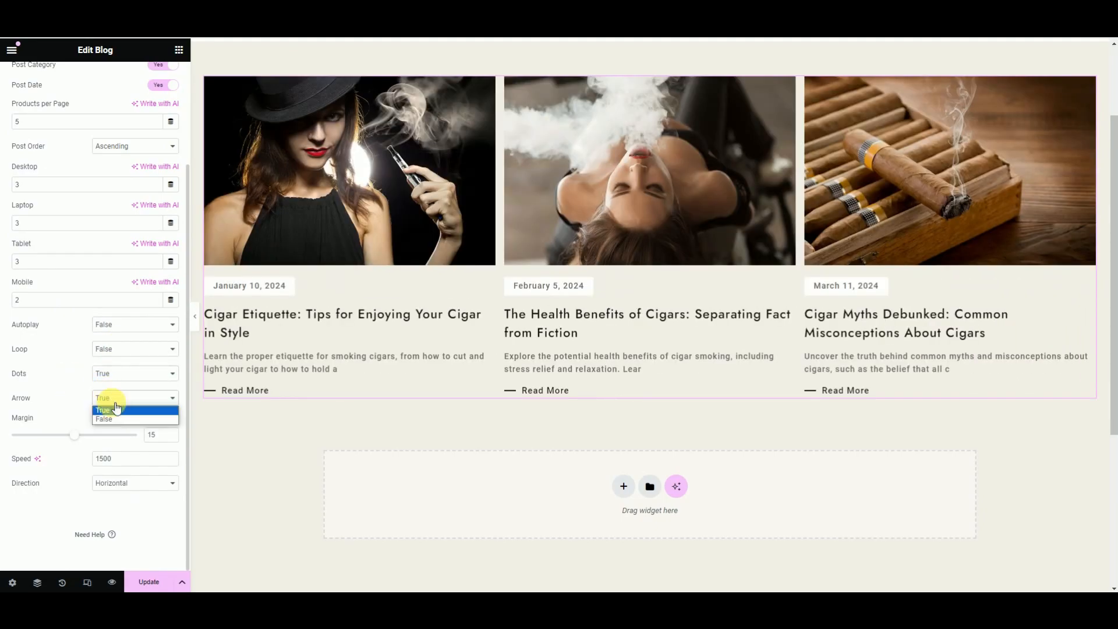
{"action": "left_click", "coordinate": [56, 384]}
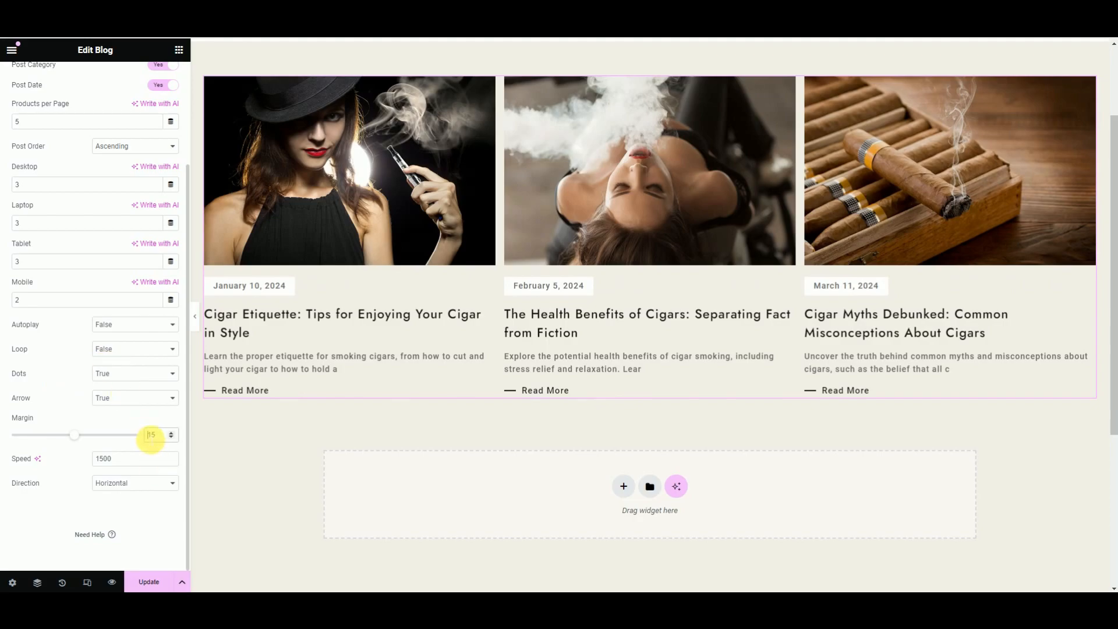